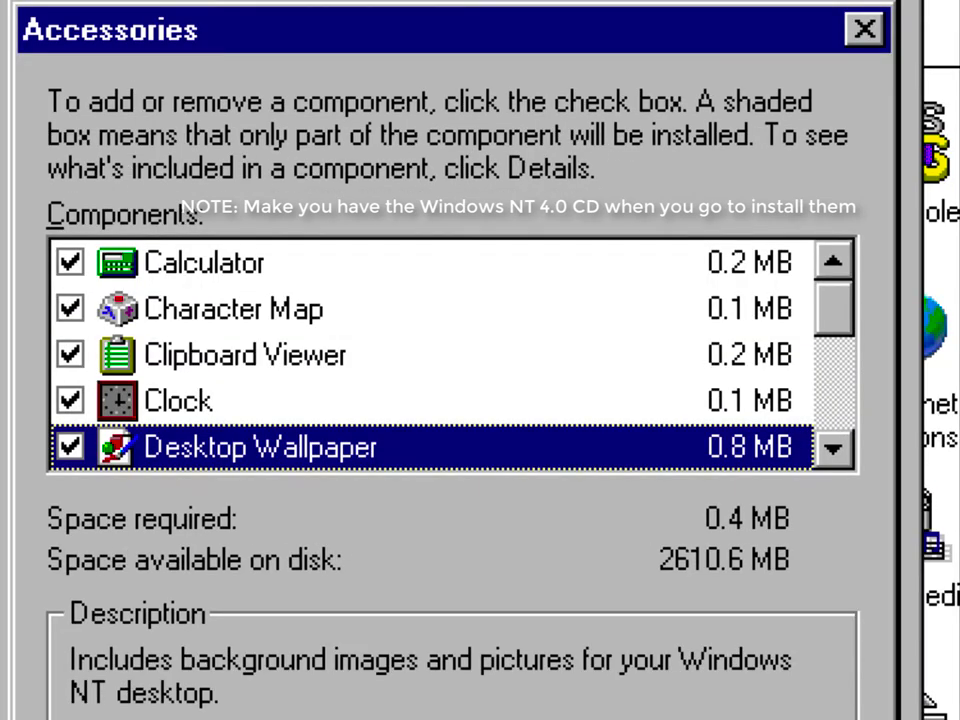
- Check the Windows version and system information in the My Computer properties
right_click(592, 136)
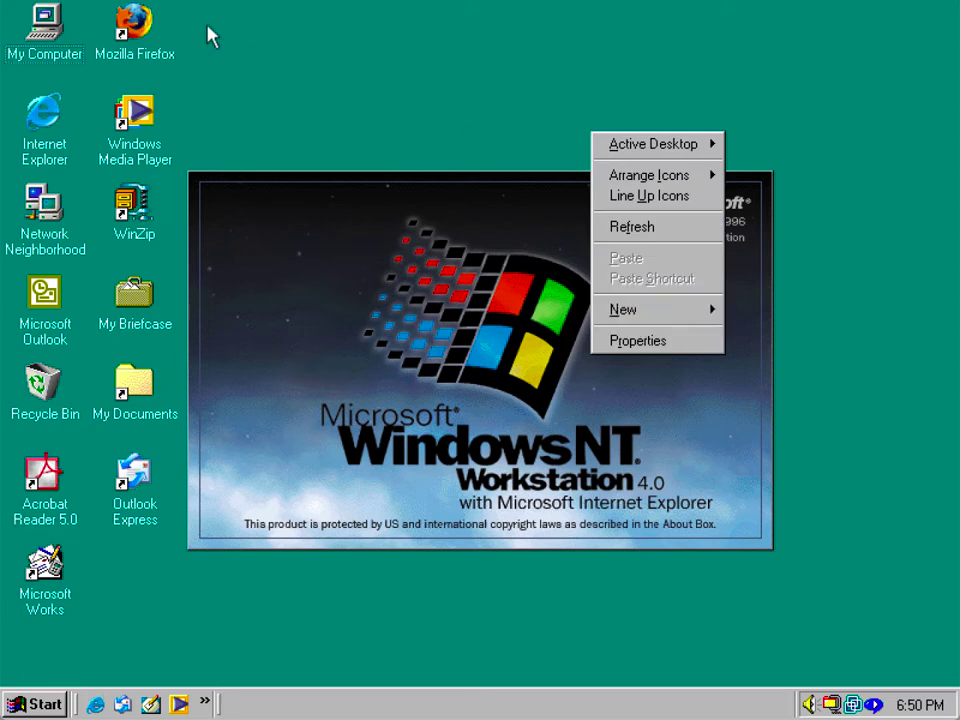
right_click(35, 14)
click(98, 203)
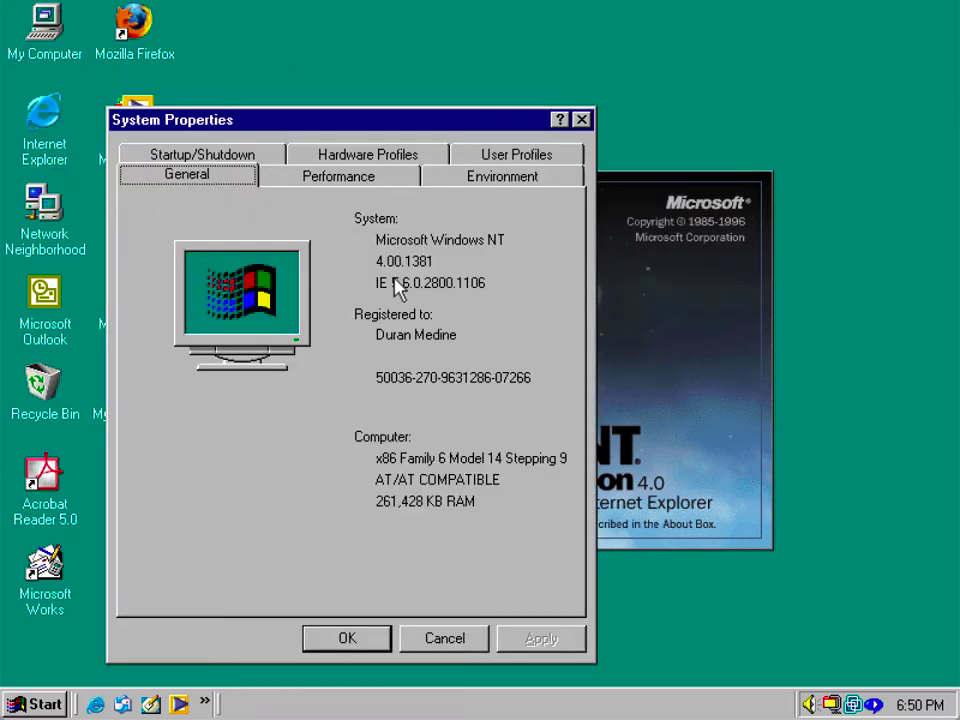
click(584, 120)
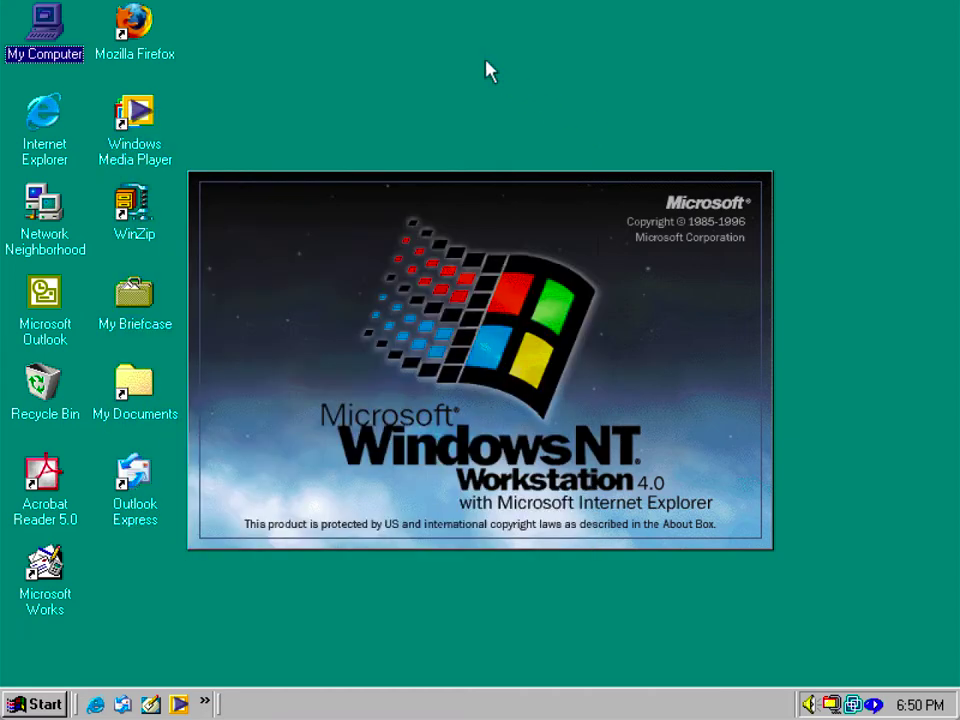
- Remove the desktop wallpaper by applying (None) in the display properties
right_click(486, 62)
click(530, 270)
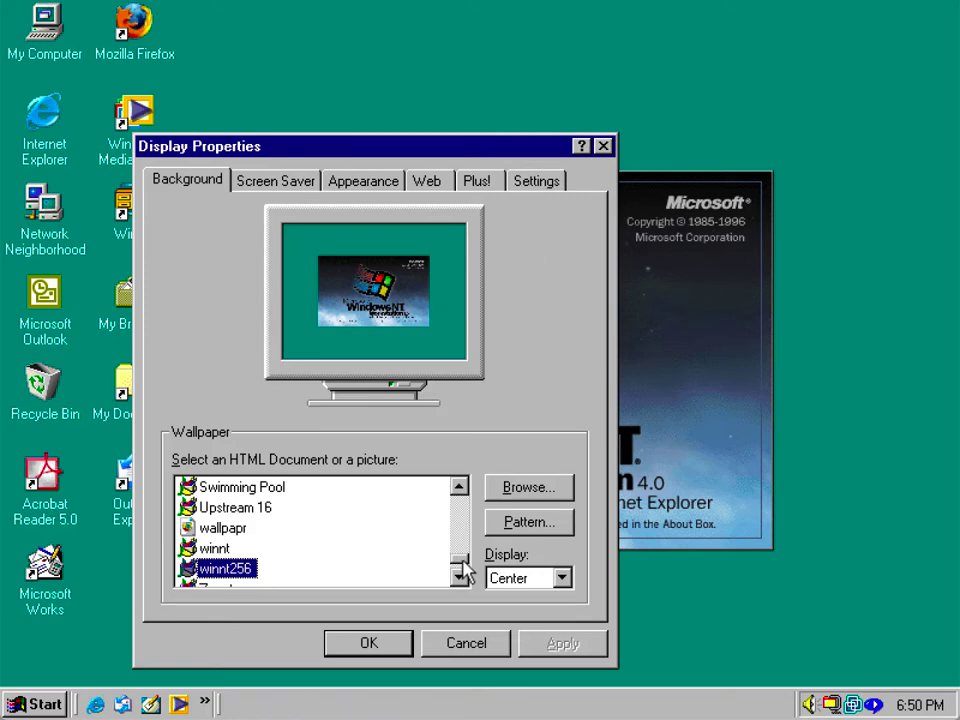
drag(464, 562, 466, 500)
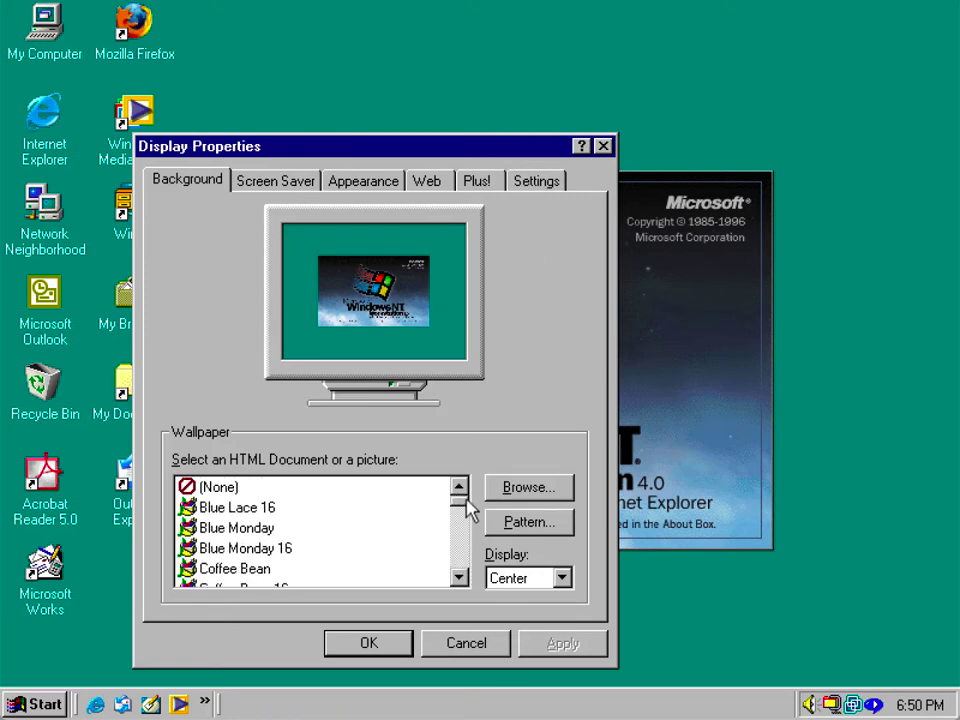
drag(283, 150, 169, 91)
click(82, 432)
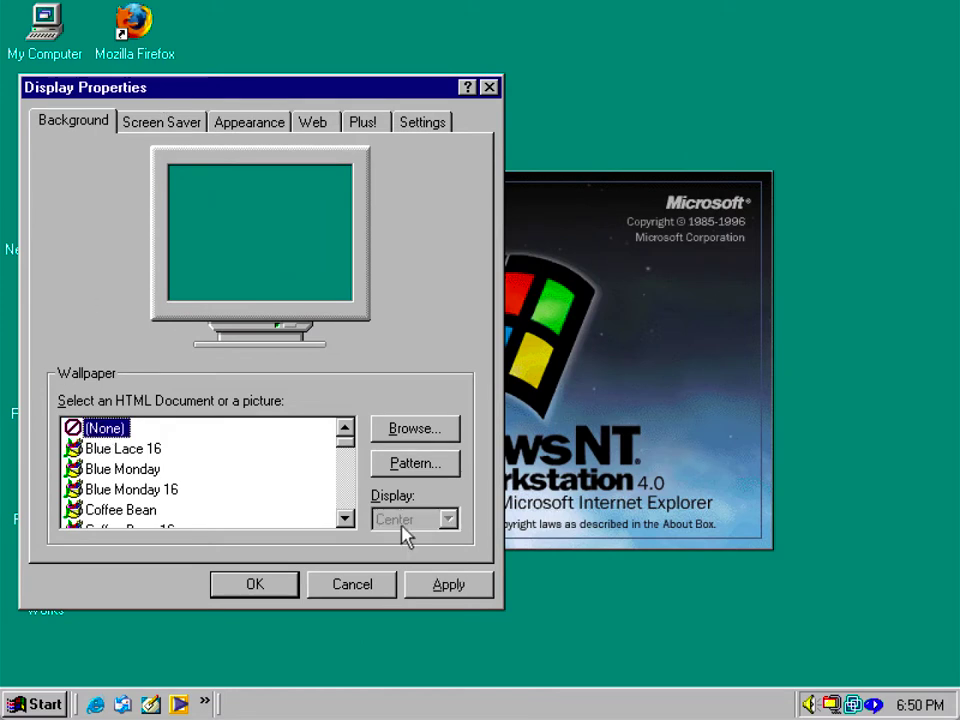
click(452, 586)
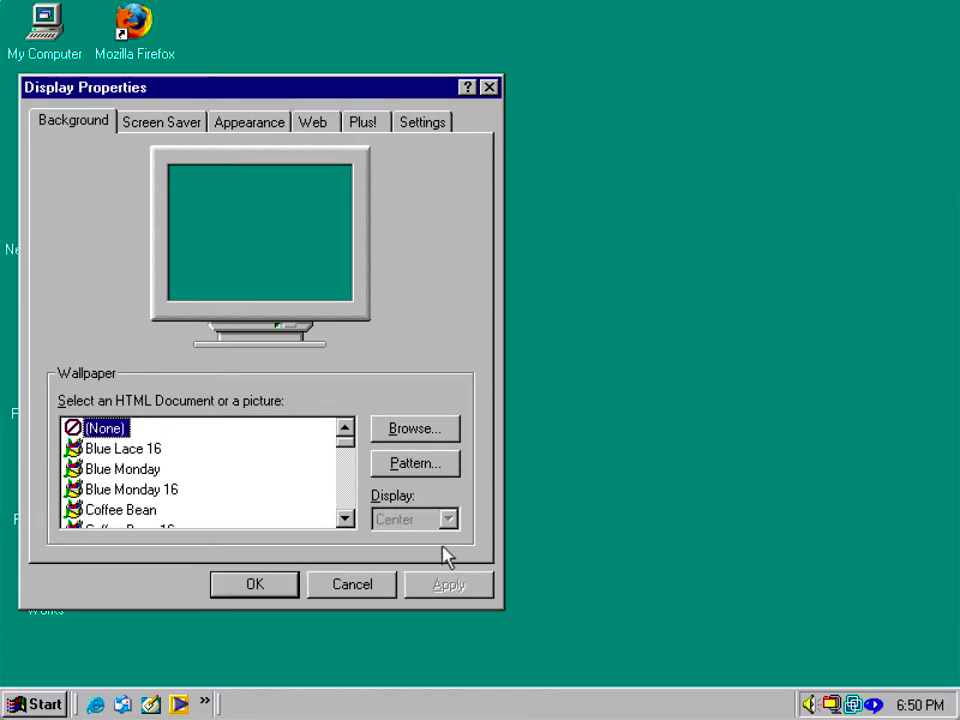
- Apply the 50% Gray pattern to the desktop background
click(426, 463)
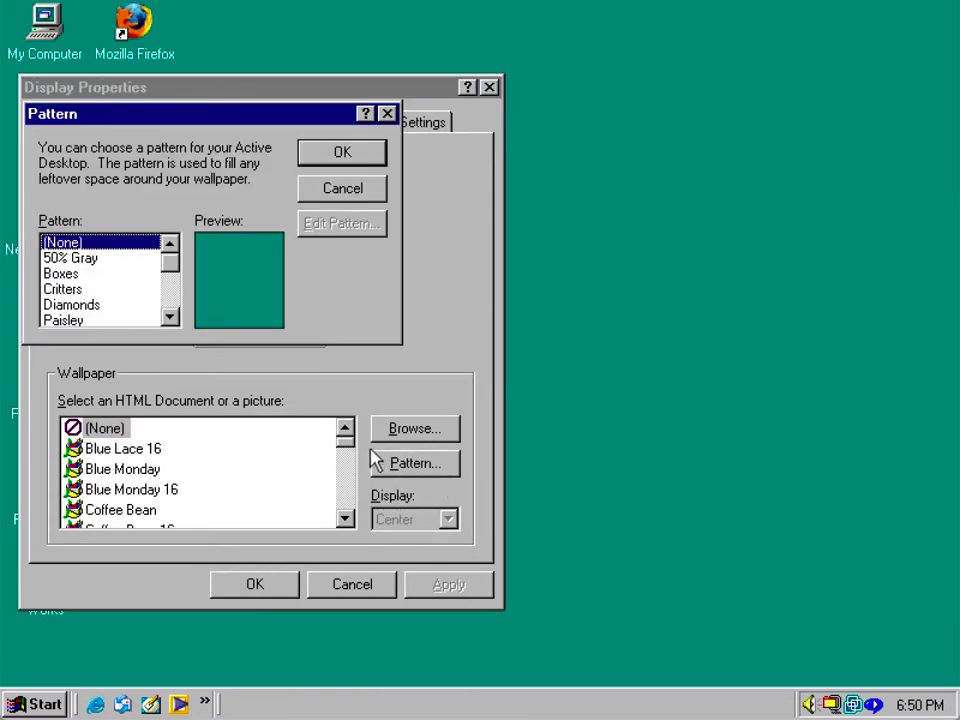
key(Down)
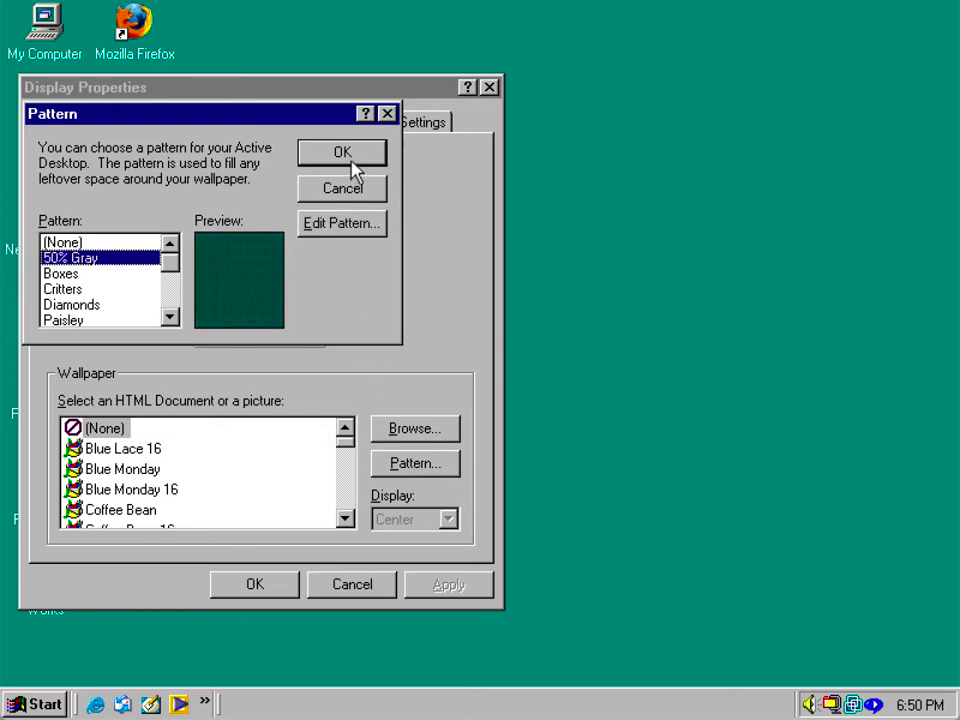
click(343, 153)
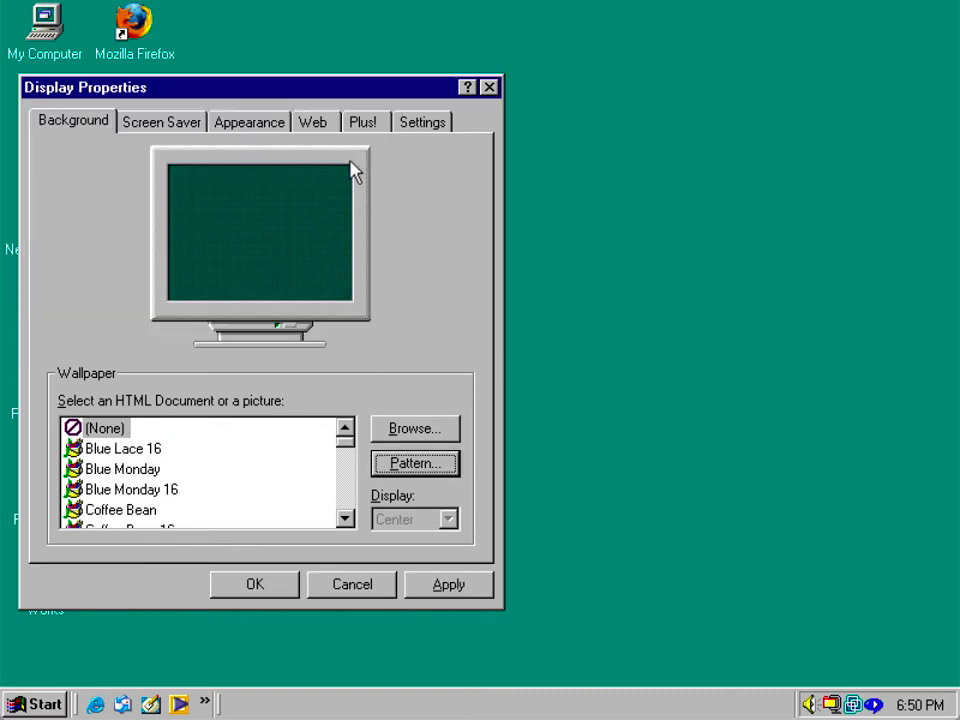
click(483, 590)
- Change the desktop background pattern to Boxes and apply it
click(426, 464)
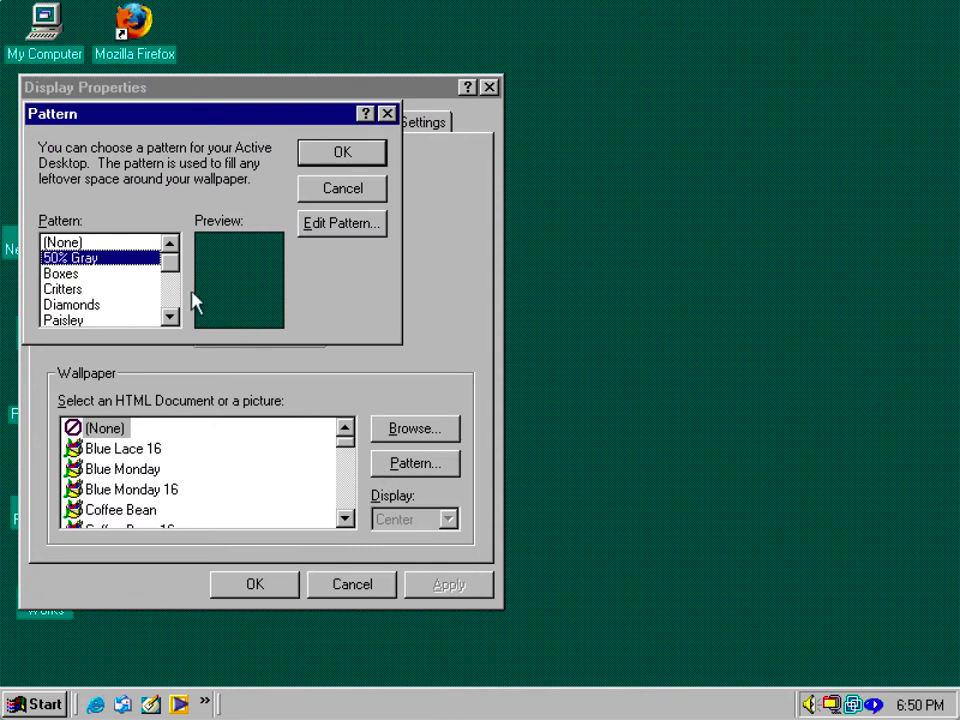
click(128, 274)
click(372, 158)
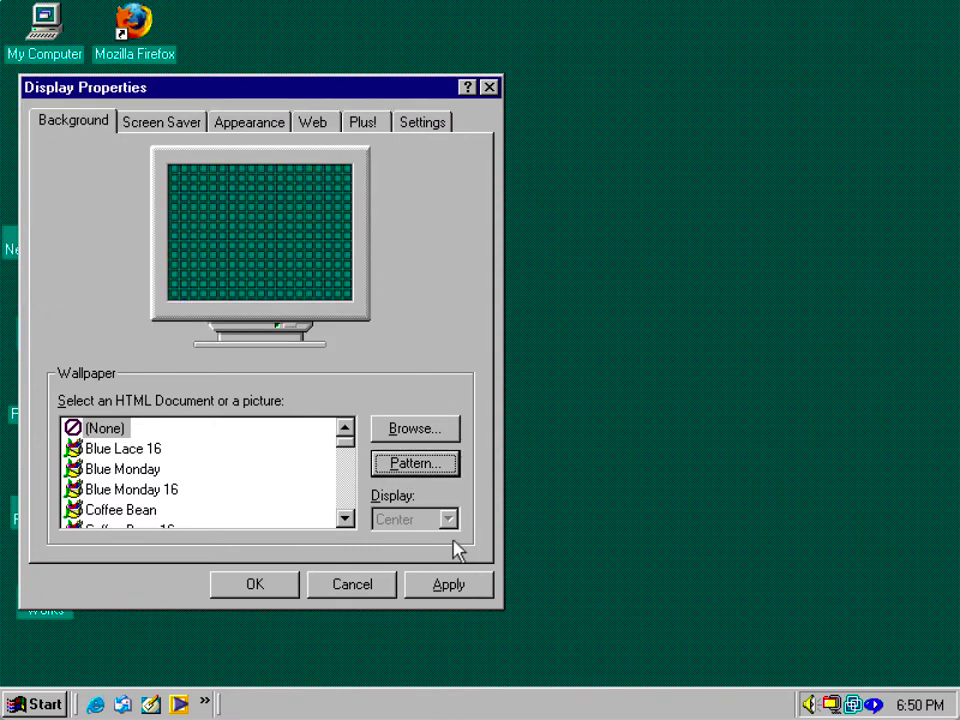
click(472, 590)
- Change the desktop background pattern to Critters and apply it
click(414, 466)
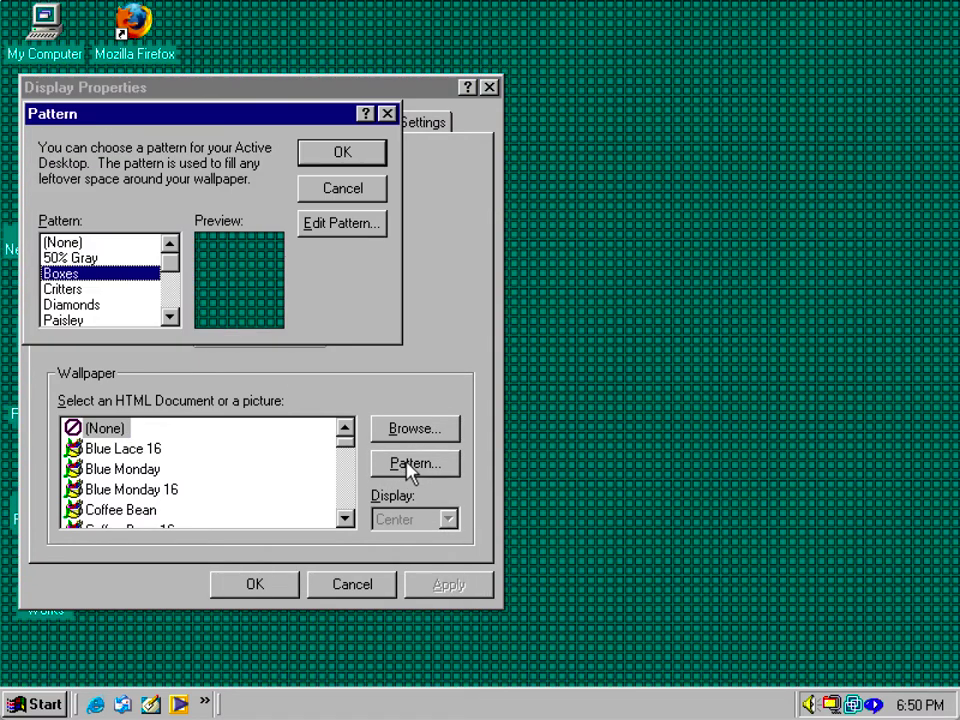
click(108, 289)
click(330, 158)
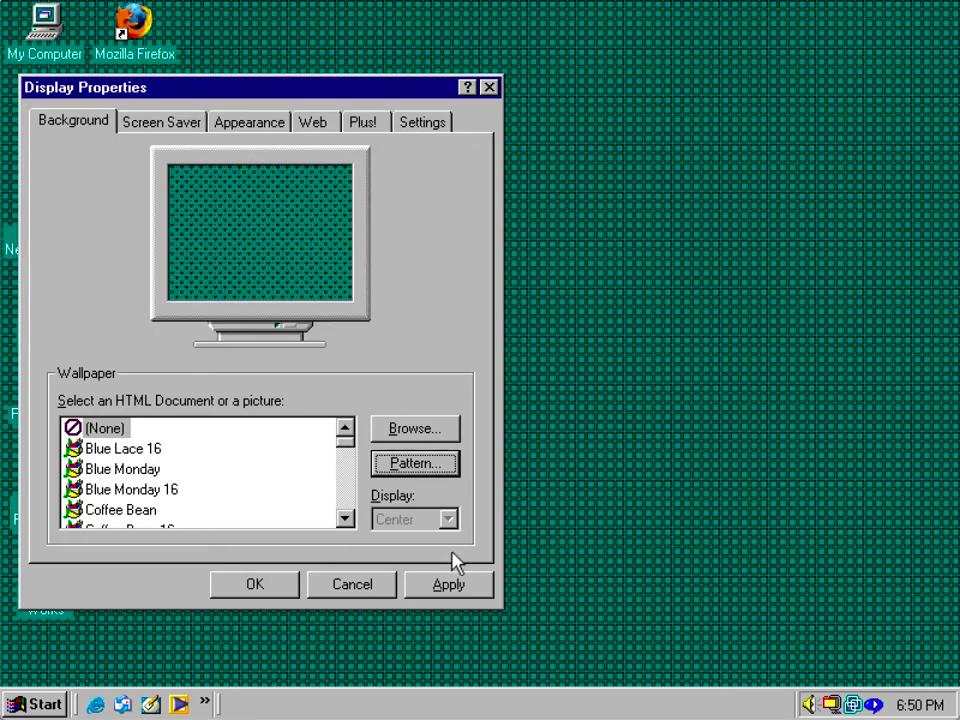
click(466, 590)
- Change the desktop background pattern to Diamonds and apply it
click(416, 464)
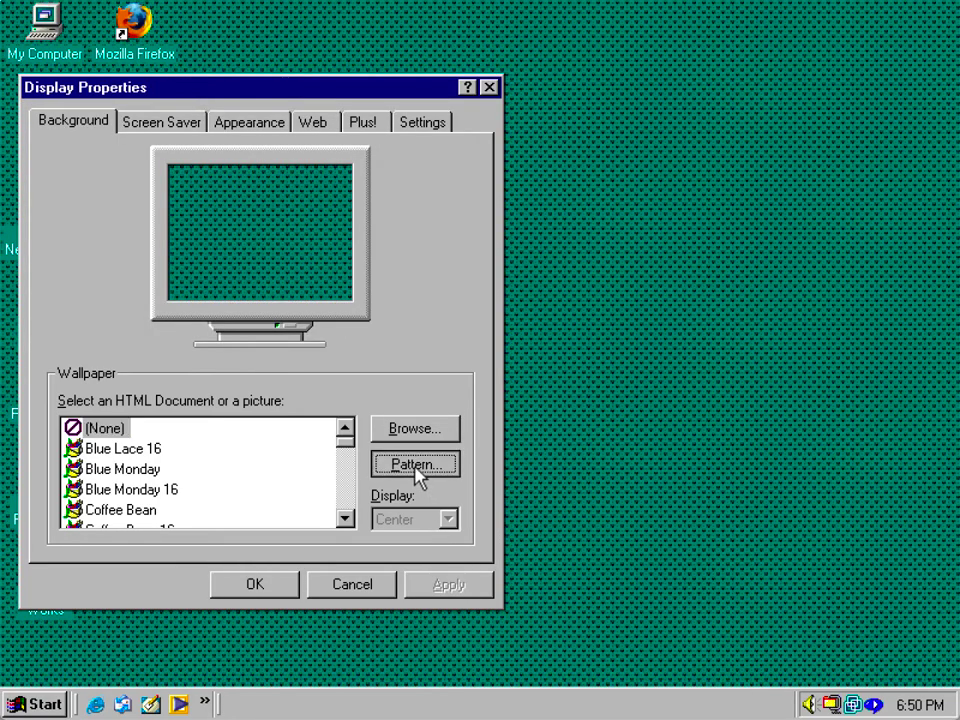
click(100, 305)
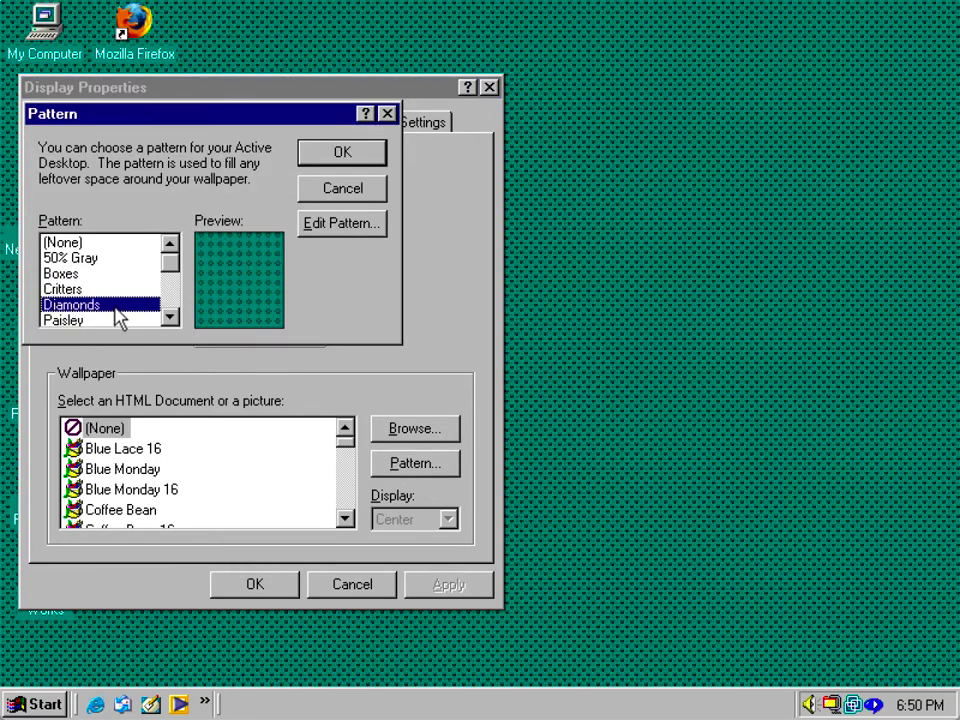
click(336, 163)
click(441, 583)
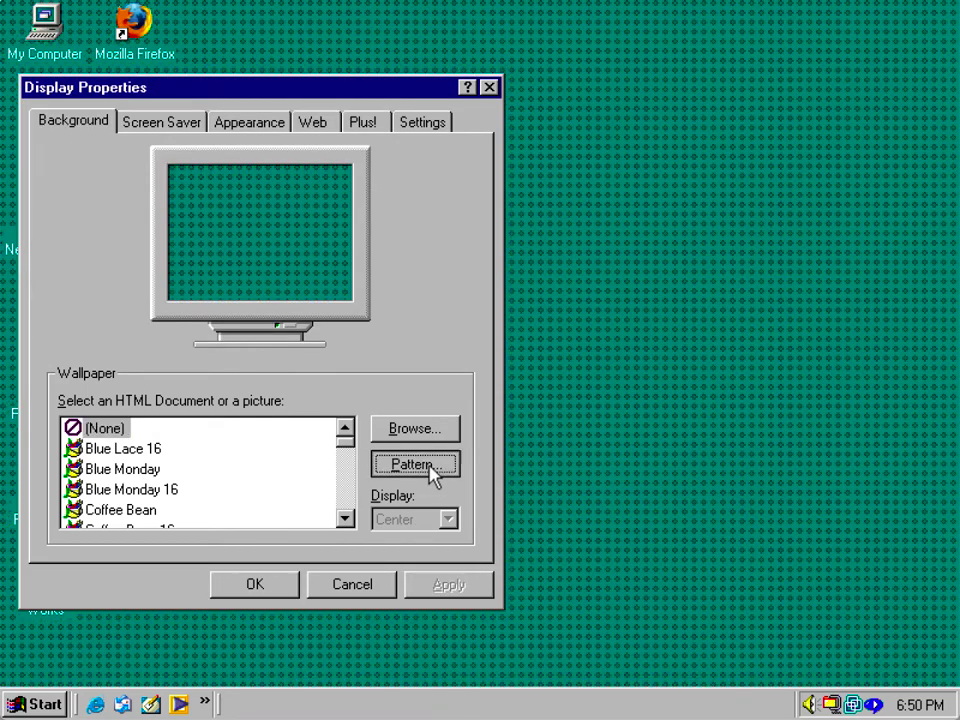
- Change the desktop background pattern to Paisley and apply it
click(433, 472)
click(170, 318)
click(133, 305)
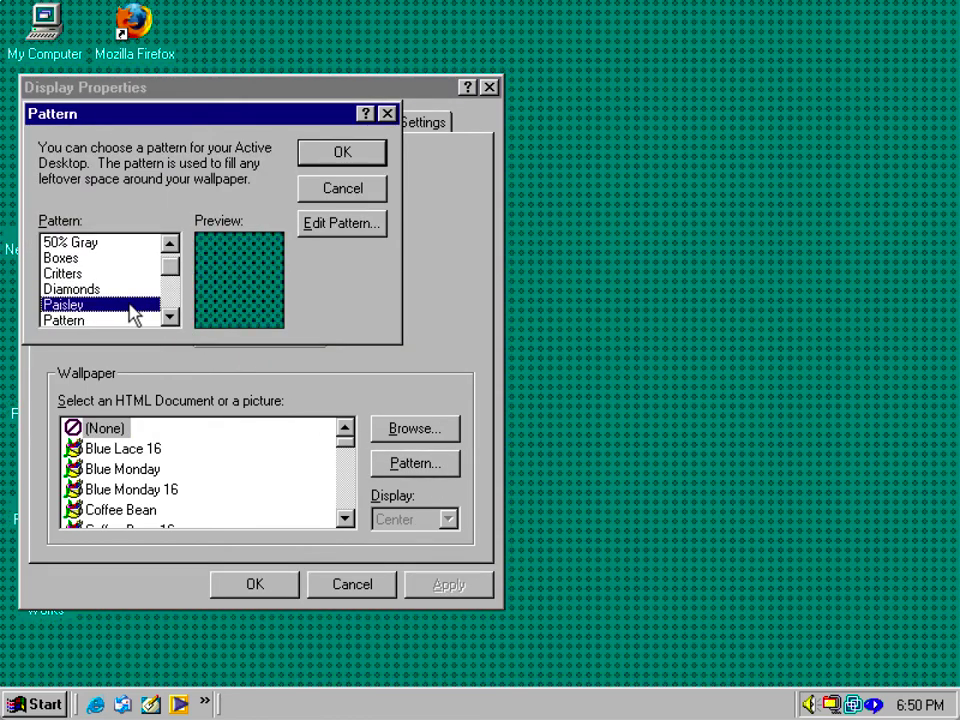
click(308, 156)
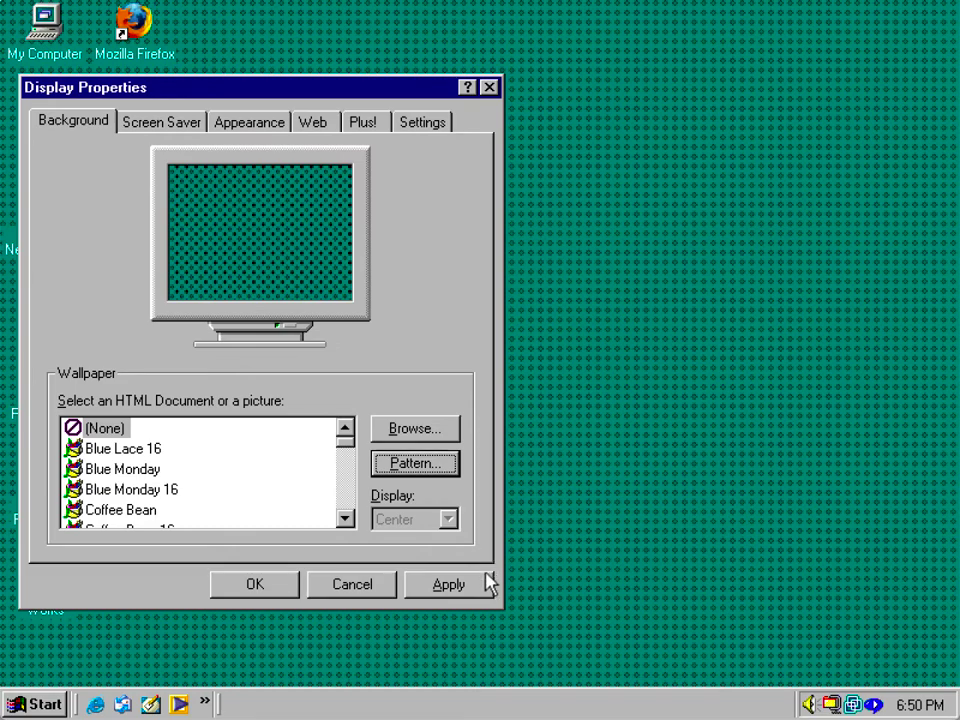
click(488, 581)
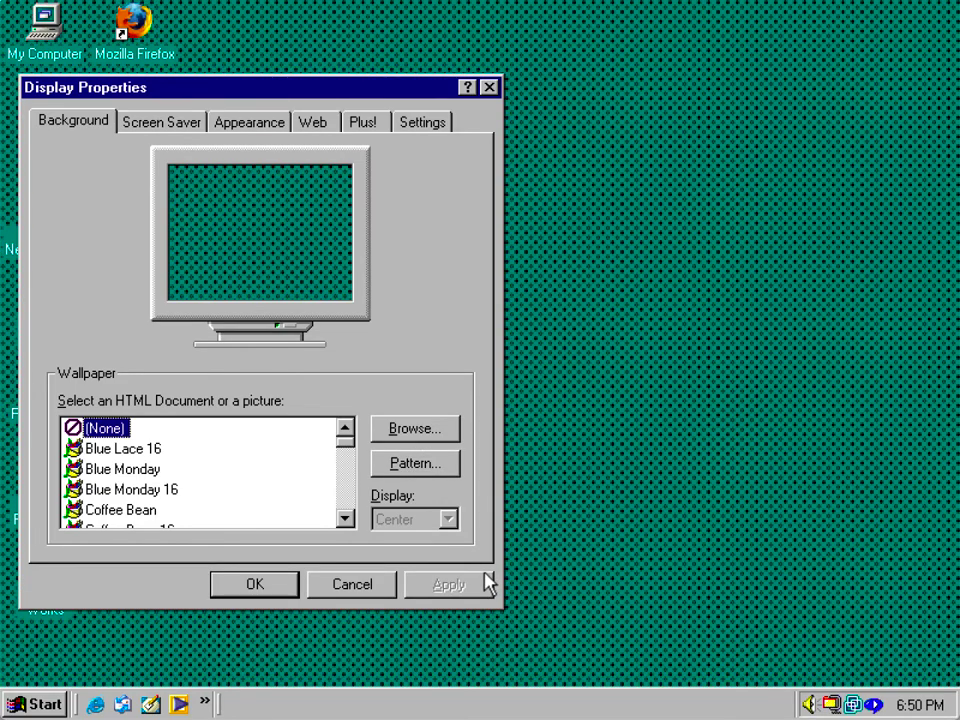
- Apply the desktop background pattern named Pattern
click(443, 467)
click(92, 322)
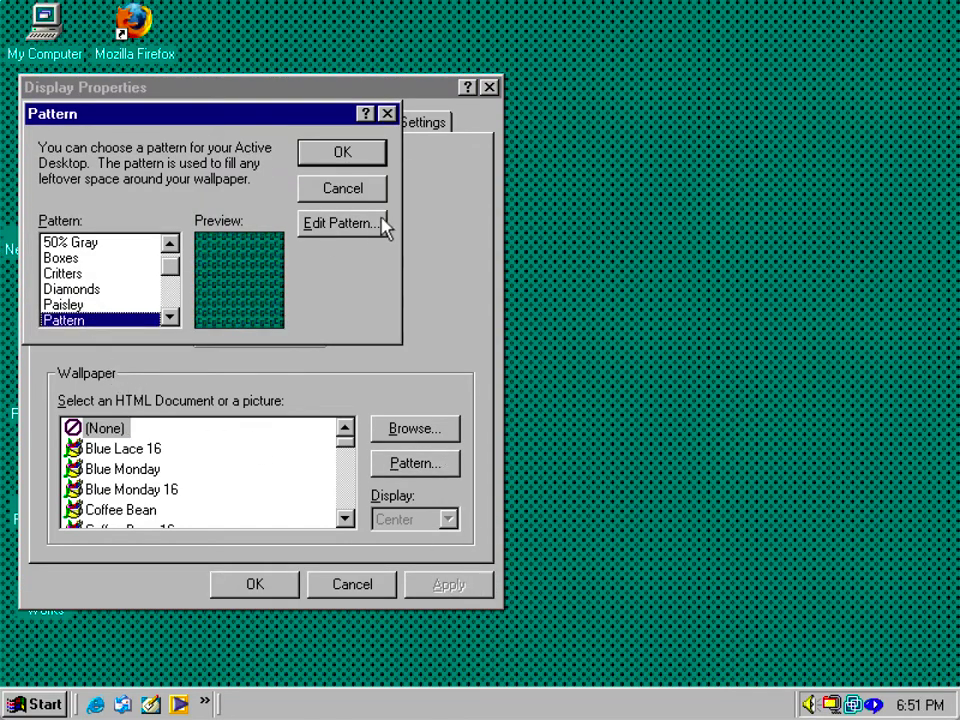
click(314, 150)
click(452, 584)
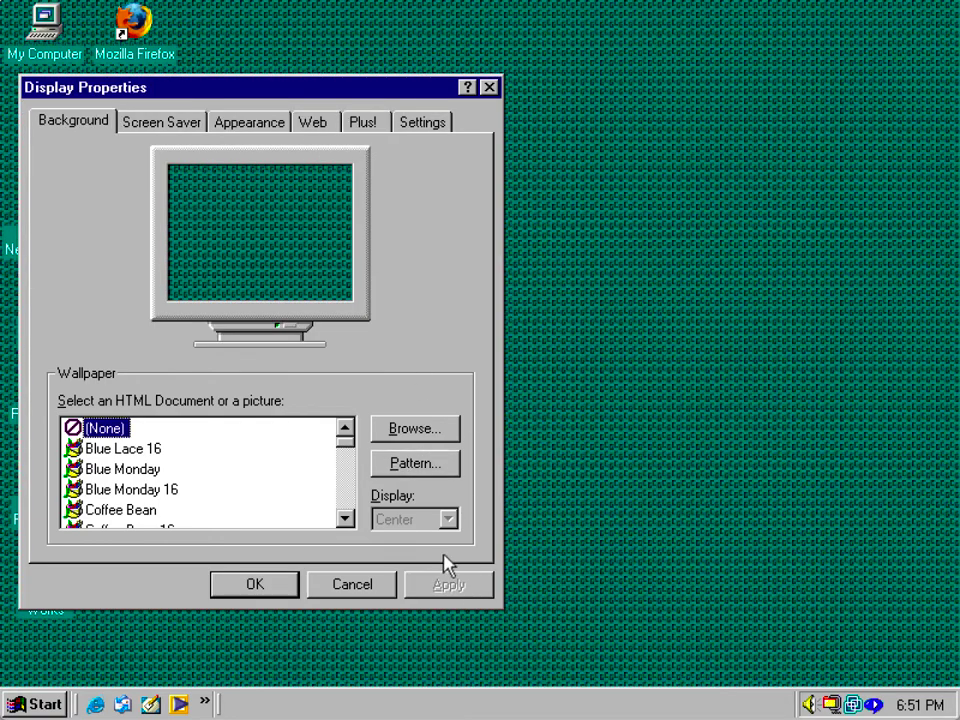
- Change the desktop background pattern to Quilt and apply it, keeping (None) as the wallpaper
click(431, 468)
click(132, 316)
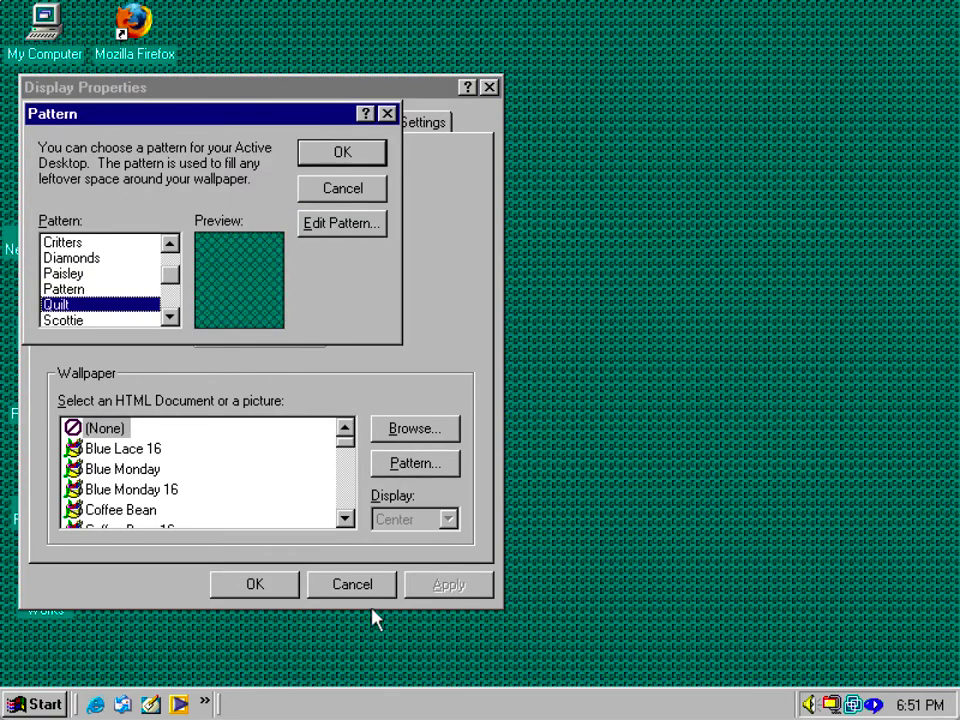
click(330, 151)
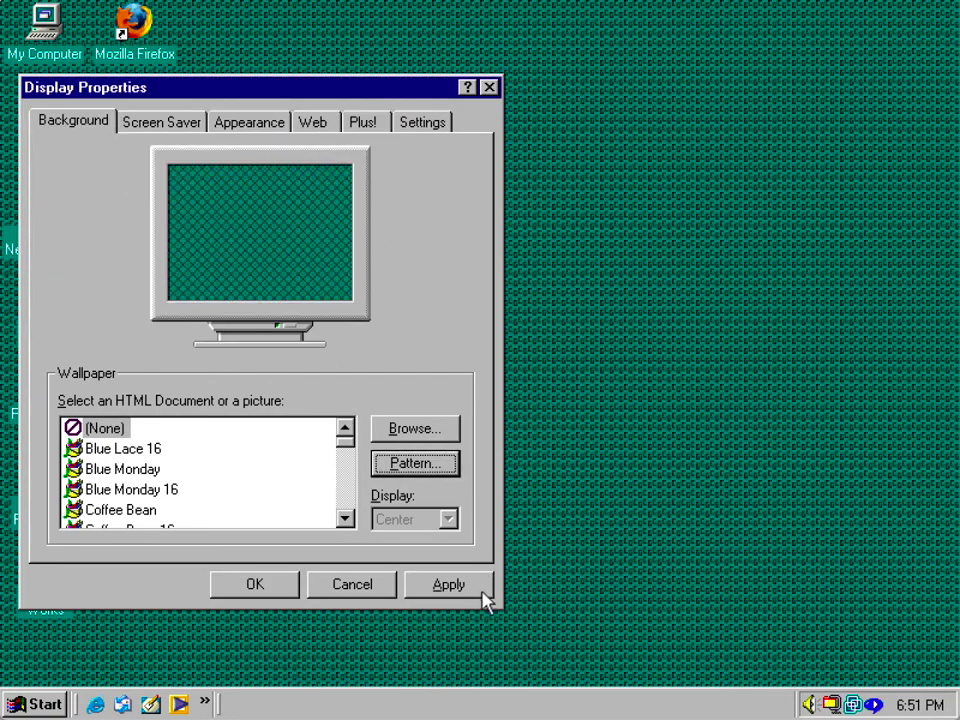
click(446, 580)
key(Down)
key(Up)
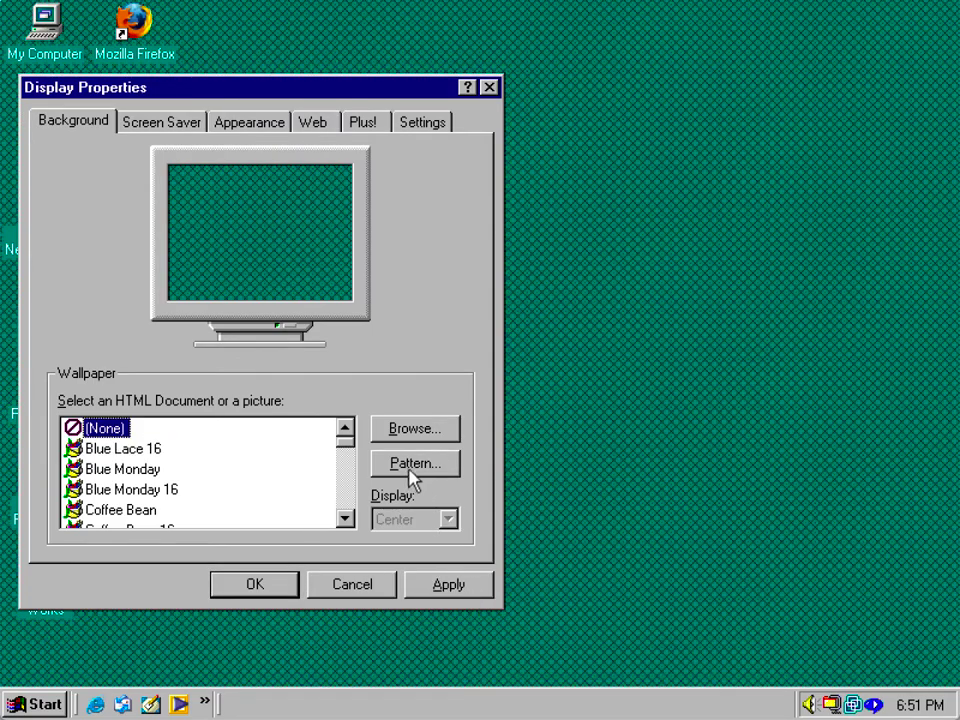
- Change the desktop background pattern to Scottie and apply it
click(414, 468)
key(Down)
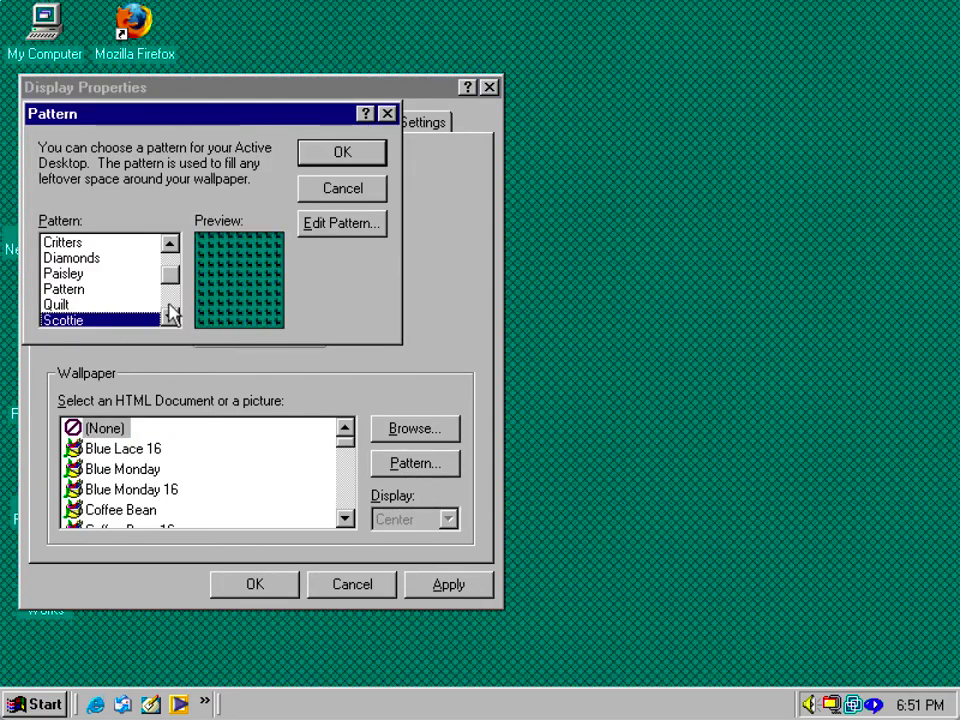
click(341, 153)
click(445, 585)
- Change the desktop background pattern to Spinner and apply it
click(414, 466)
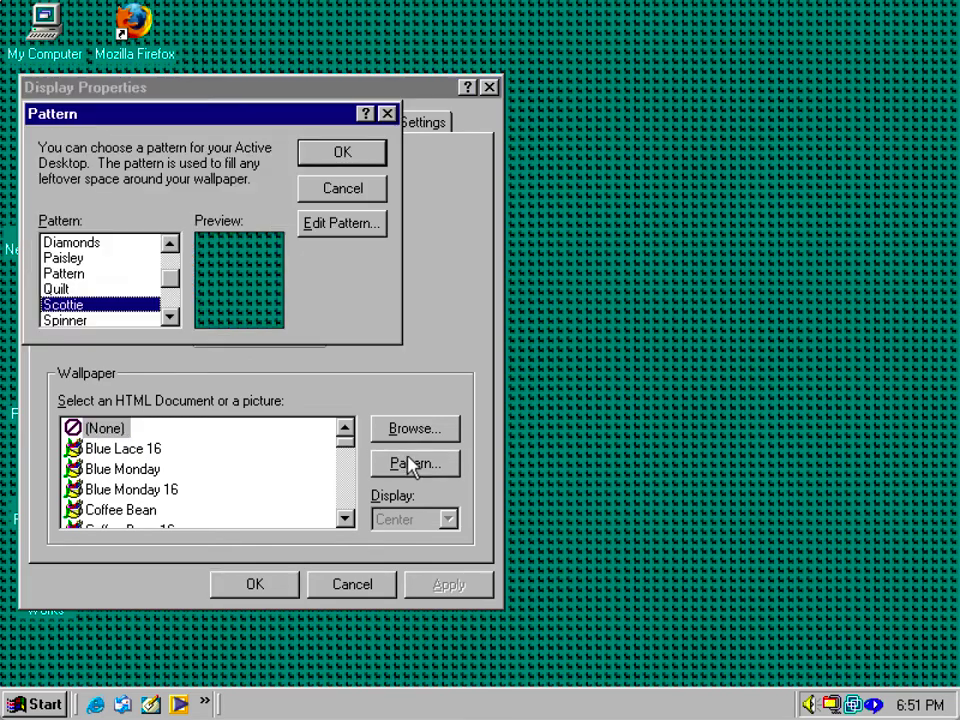
click(170, 318)
click(170, 318)
click(170, 318)
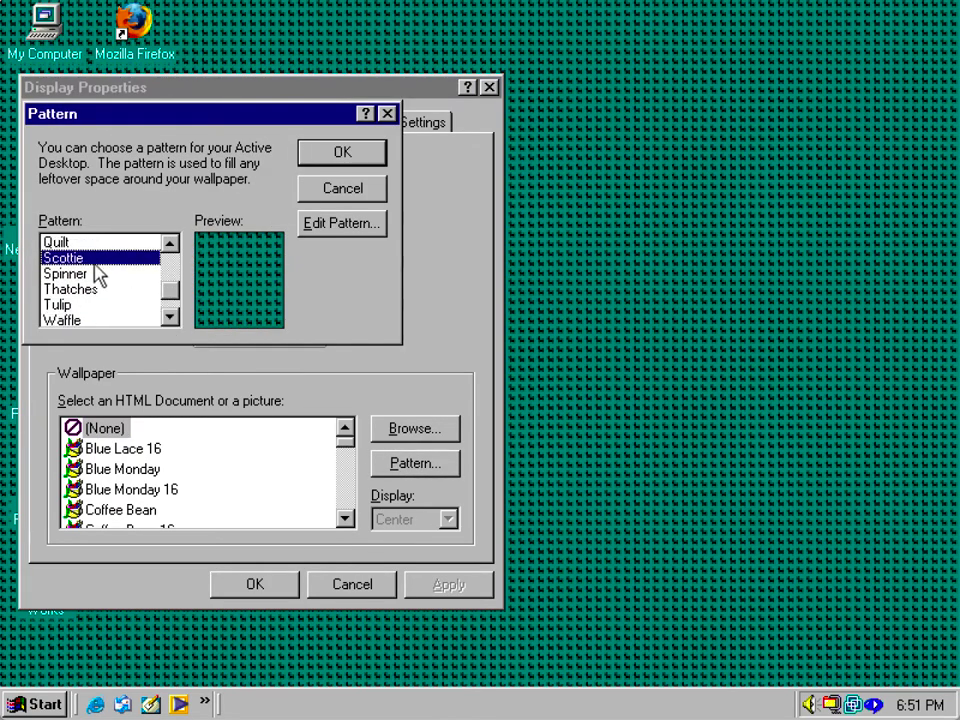
click(92, 274)
click(324, 162)
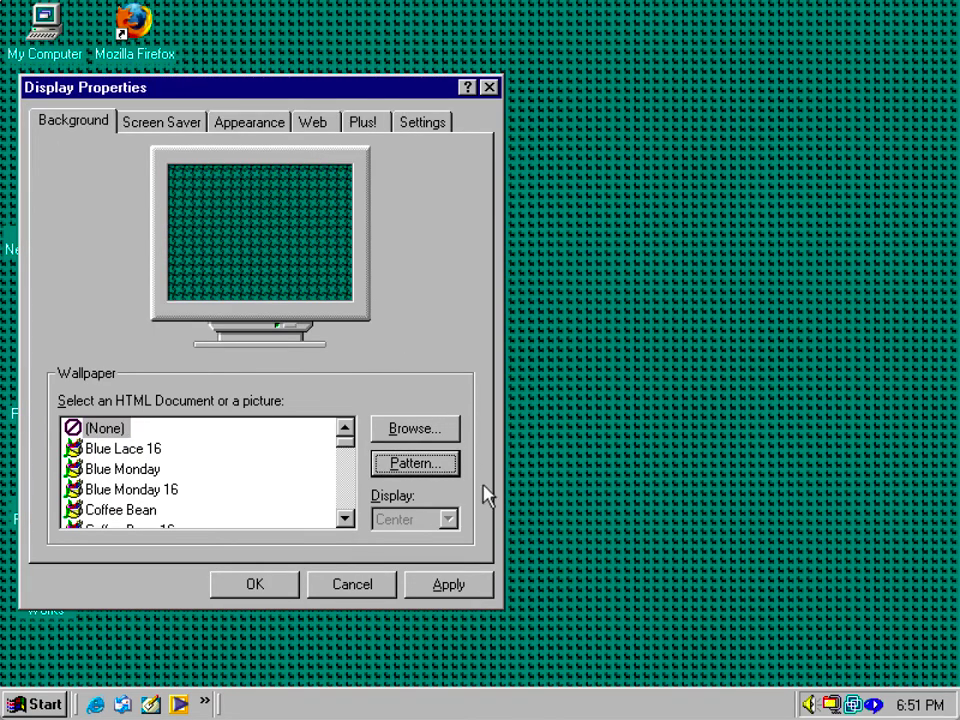
click(486, 583)
- Change the desktop background pattern to Thatches and apply it
click(407, 462)
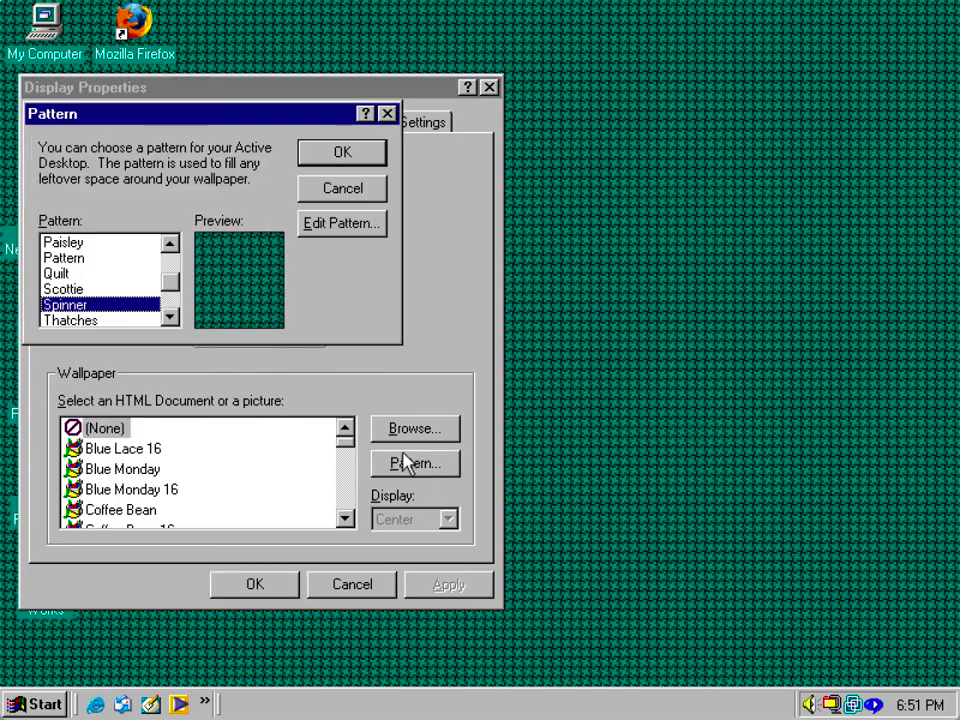
click(90, 320)
click(318, 157)
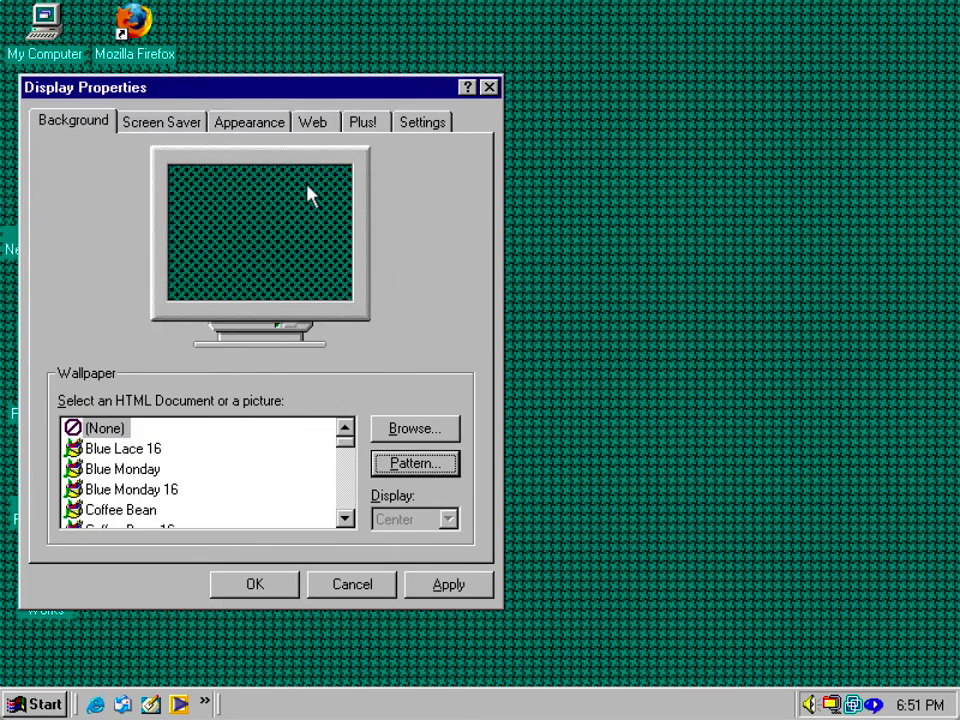
click(480, 582)
- Change the desktop background pattern to Tulip and apply it
click(415, 468)
key(Down)
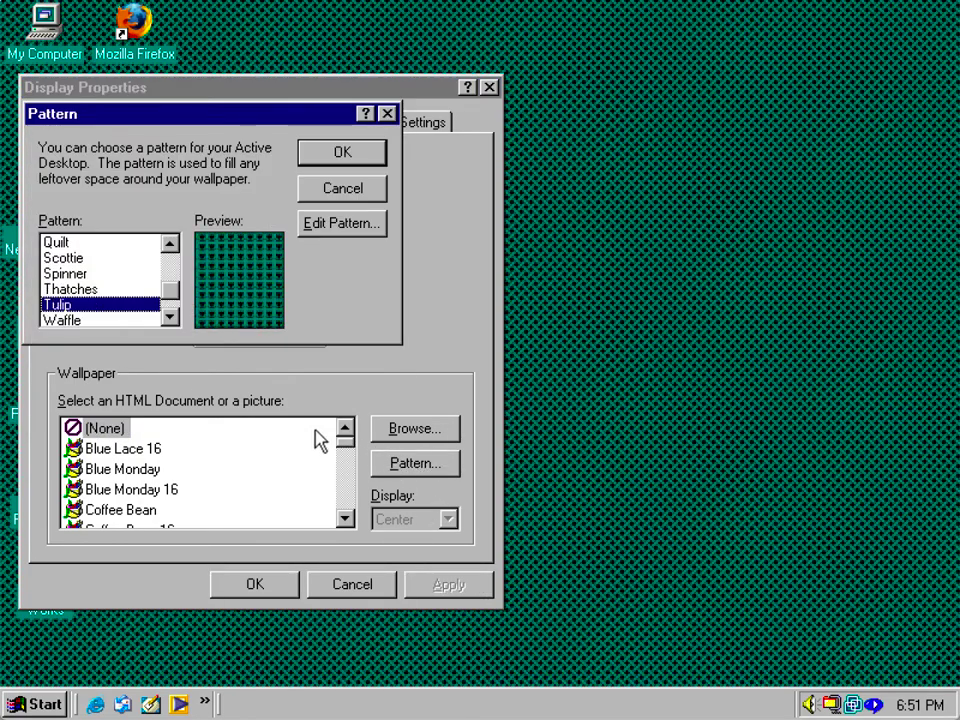
click(369, 150)
click(445, 585)
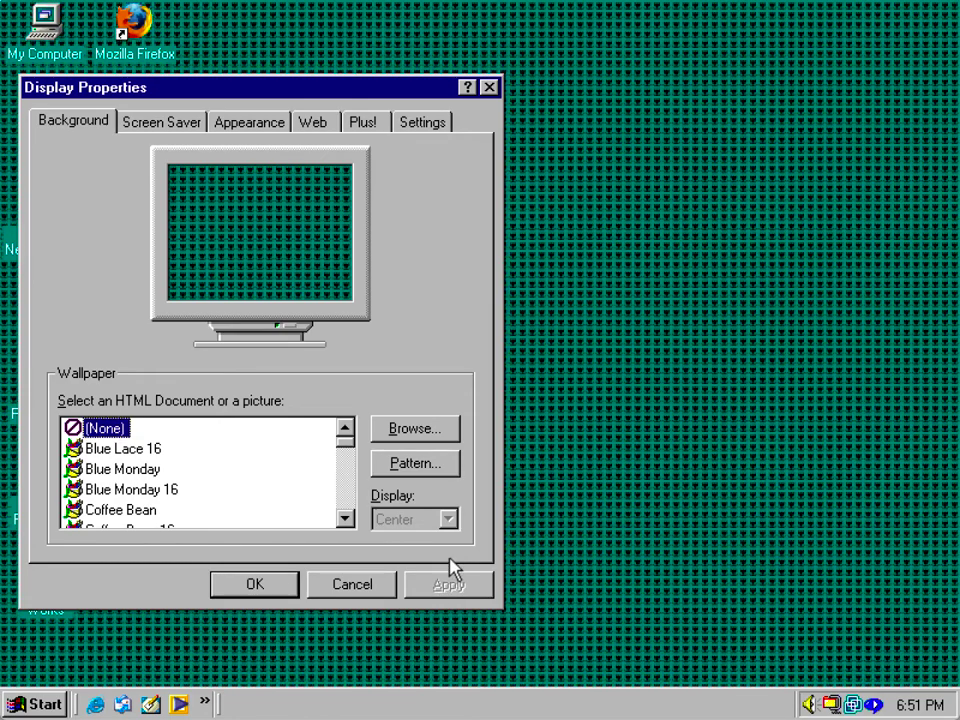
- Change the desktop background pattern to Waffle and apply it
click(435, 470)
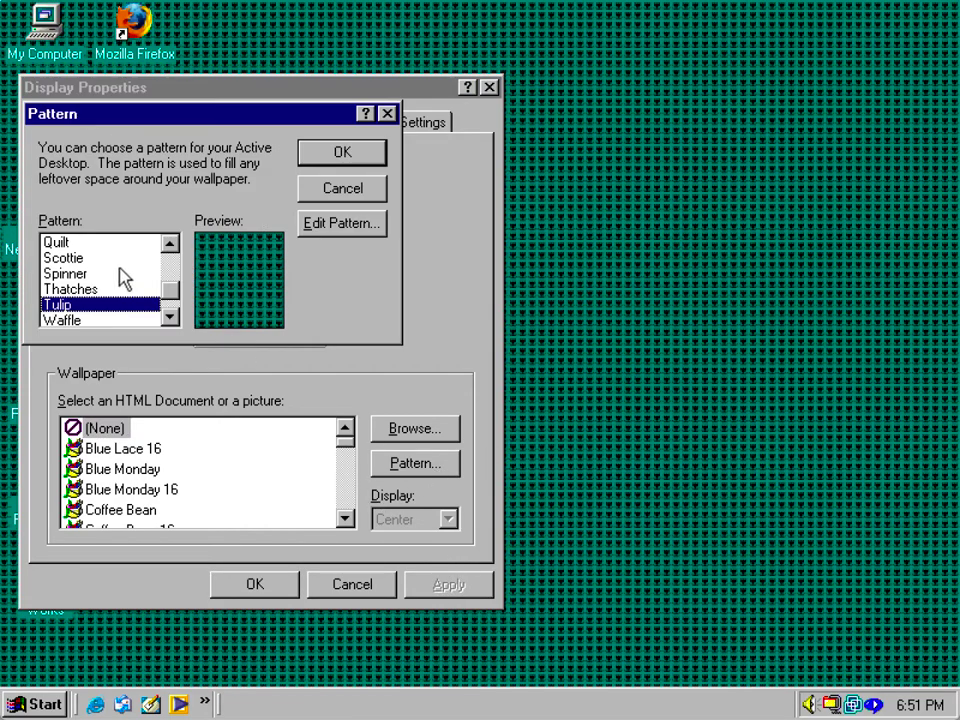
click(96, 320)
click(338, 152)
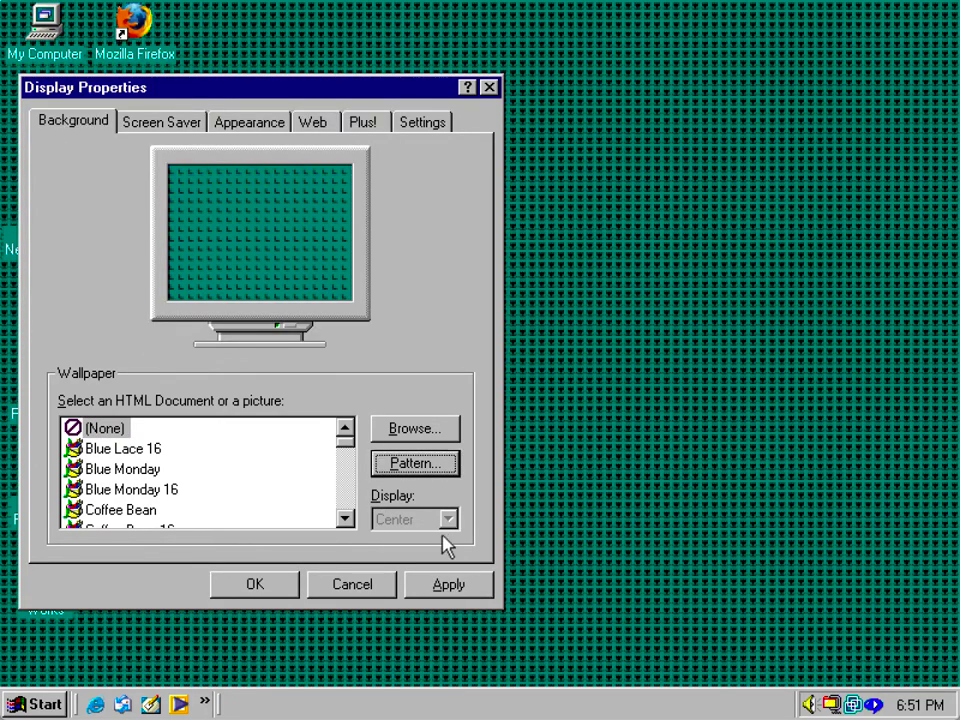
click(457, 582)
- Change the desktop background pattern to Weave and apply it
click(425, 465)
click(170, 316)
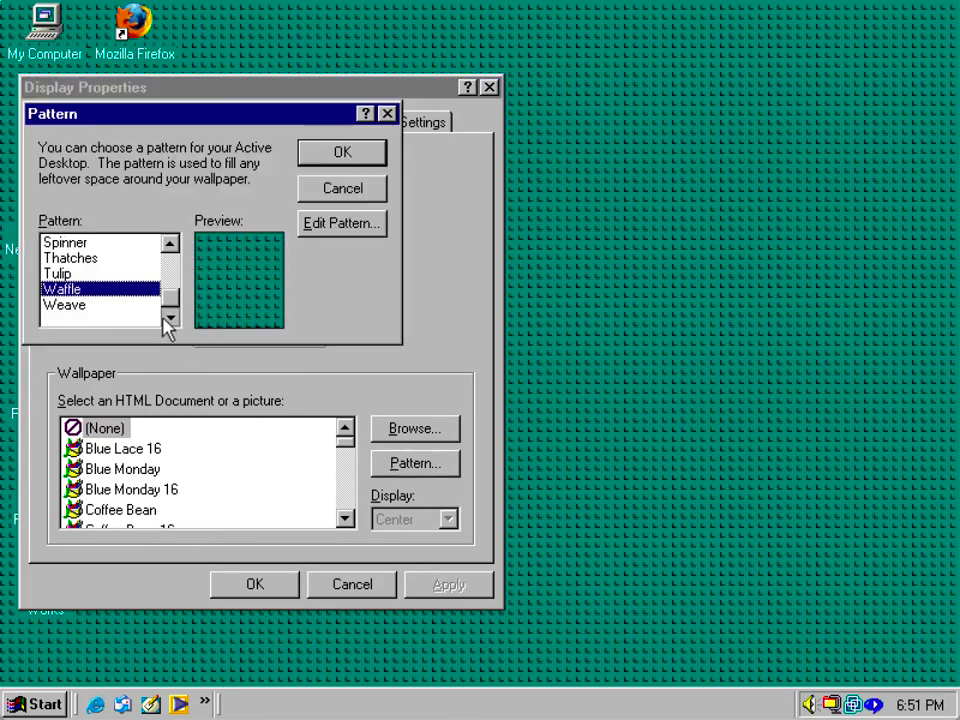
click(103, 305)
click(352, 160)
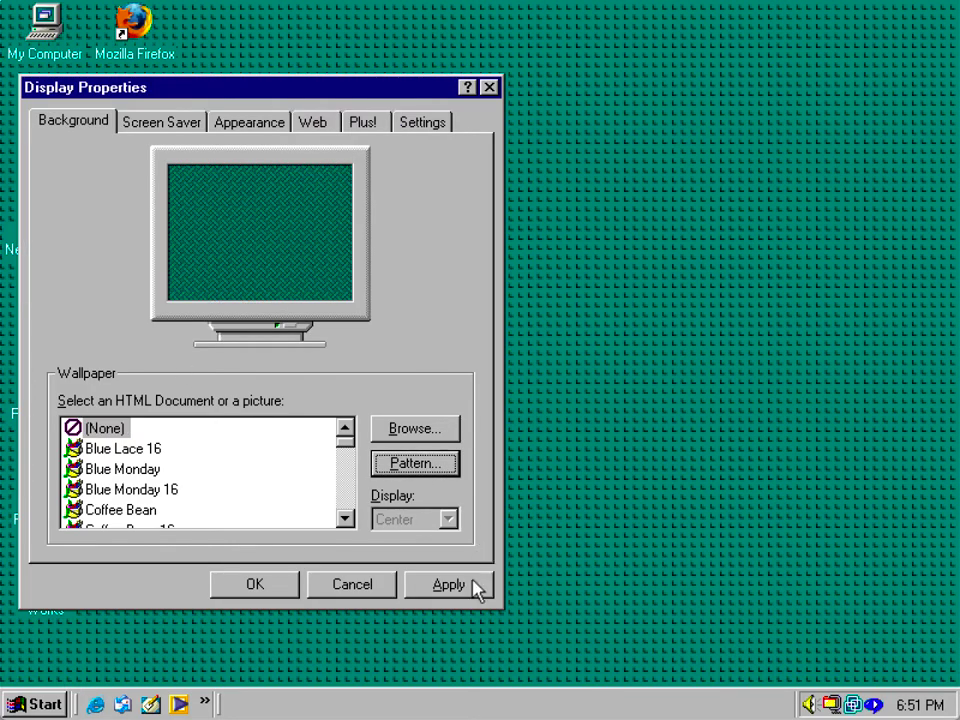
click(474, 582)
- Remove the desktop background pattern by setting it to (None) and apply the change
click(440, 472)
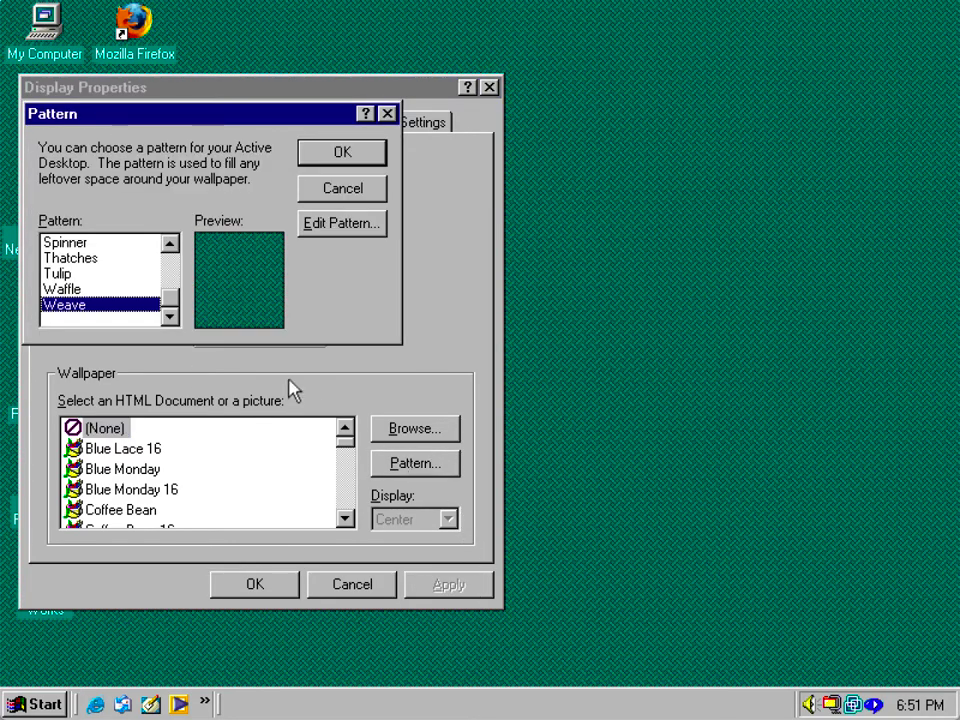
drag(175, 312, 184, 261)
click(111, 244)
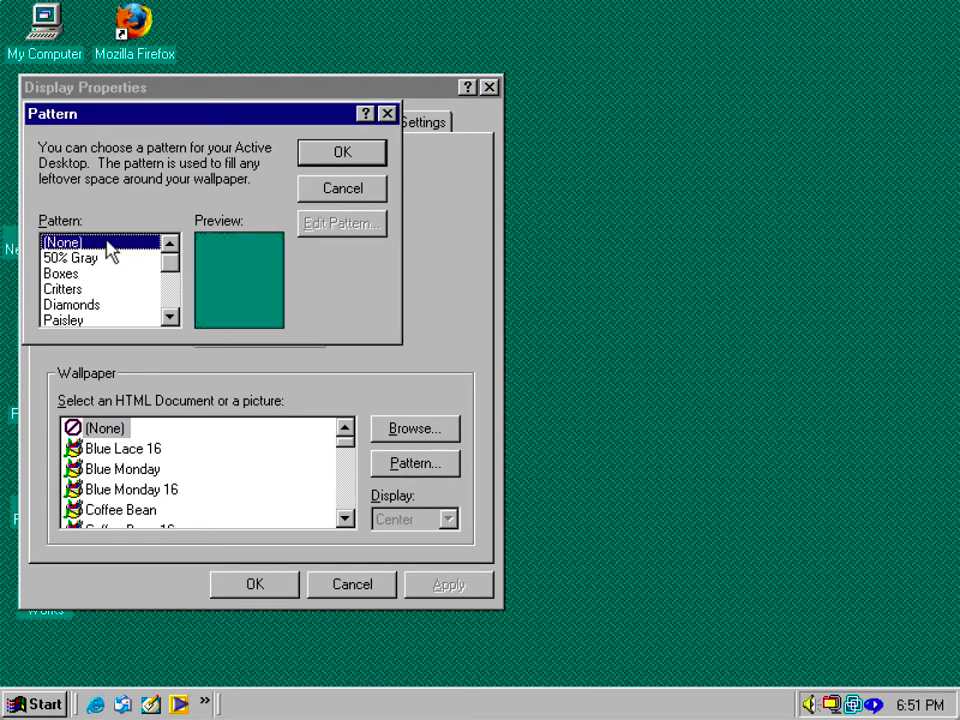
click(342, 153)
click(432, 590)
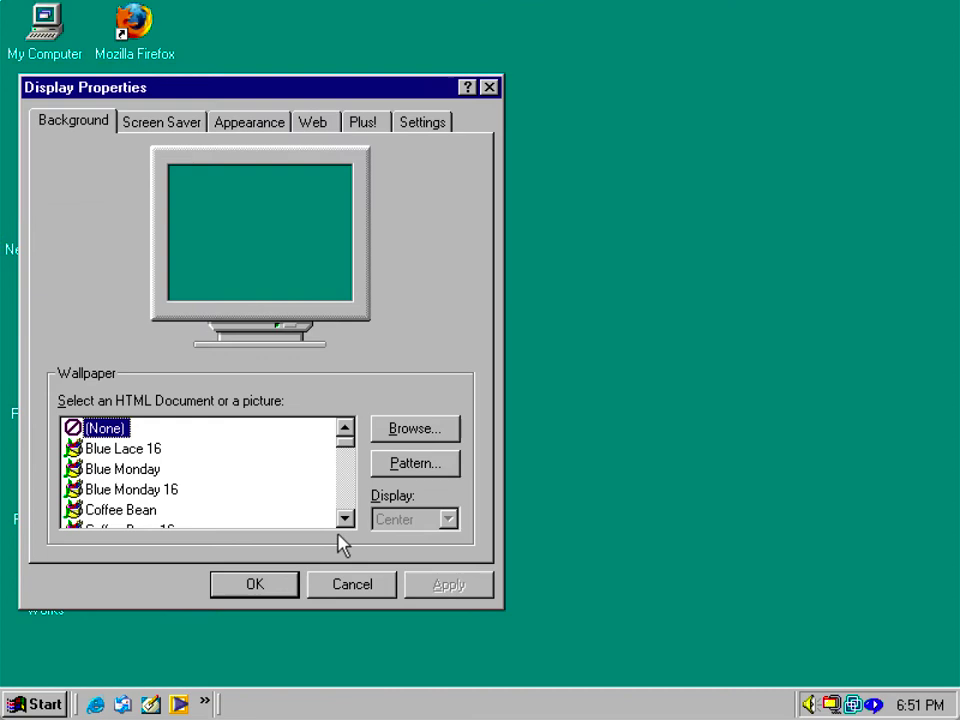
- Set the desktop wallpaper to Blue Lace 16 with the Tile display option and apply it
click(129, 450)
click(422, 521)
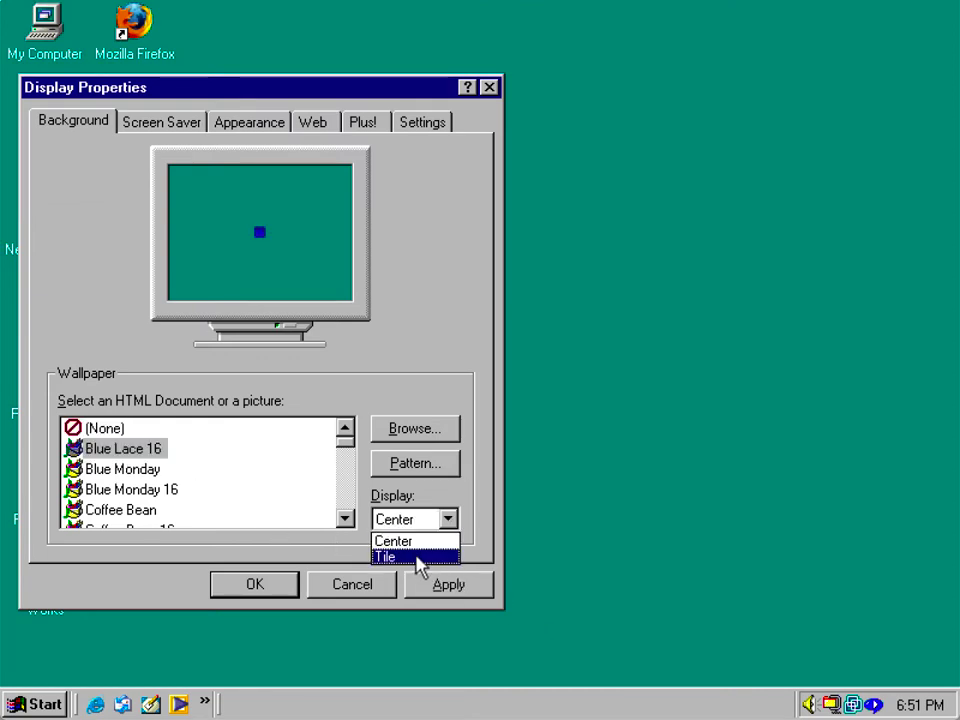
click(416, 557)
click(432, 590)
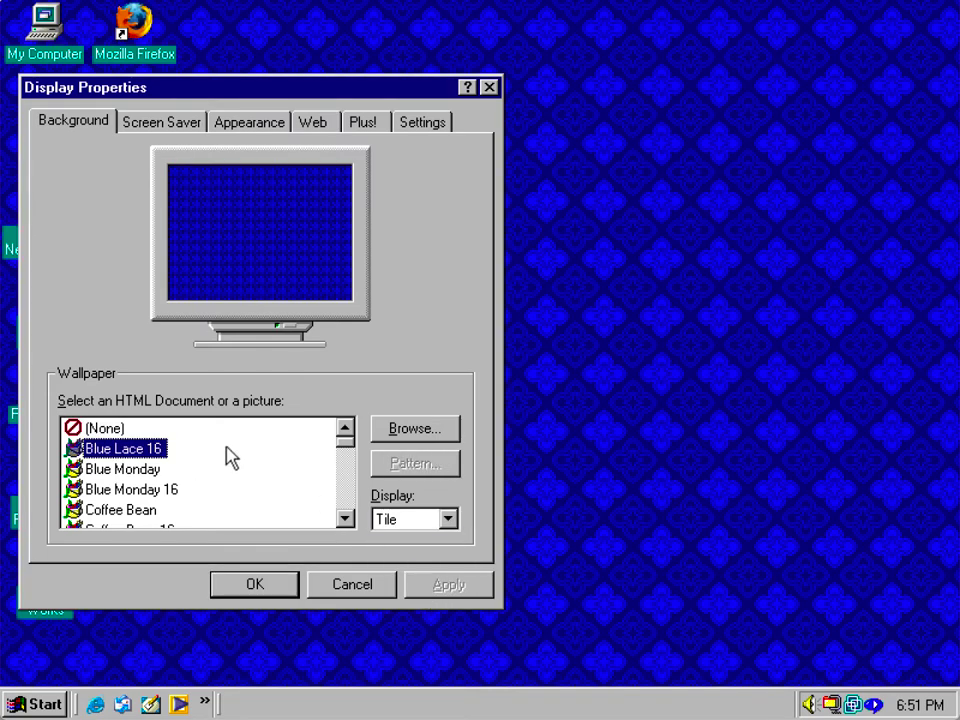
- Apply the Blue Monday wallpaper to the desktop, followed by Blue Monday 16
key(Down)
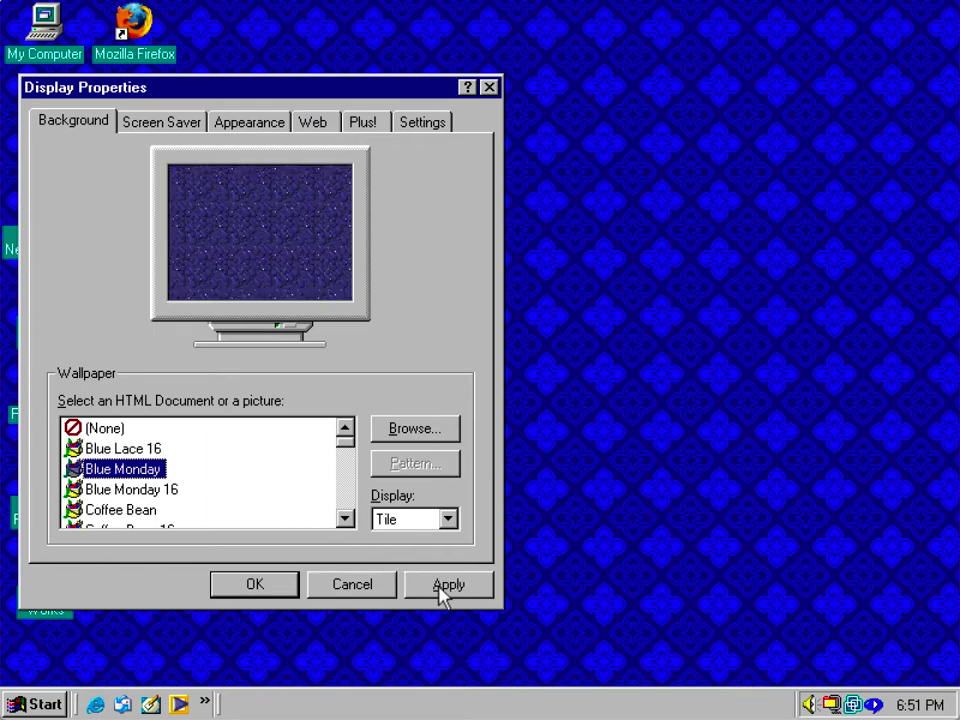
click(441, 590)
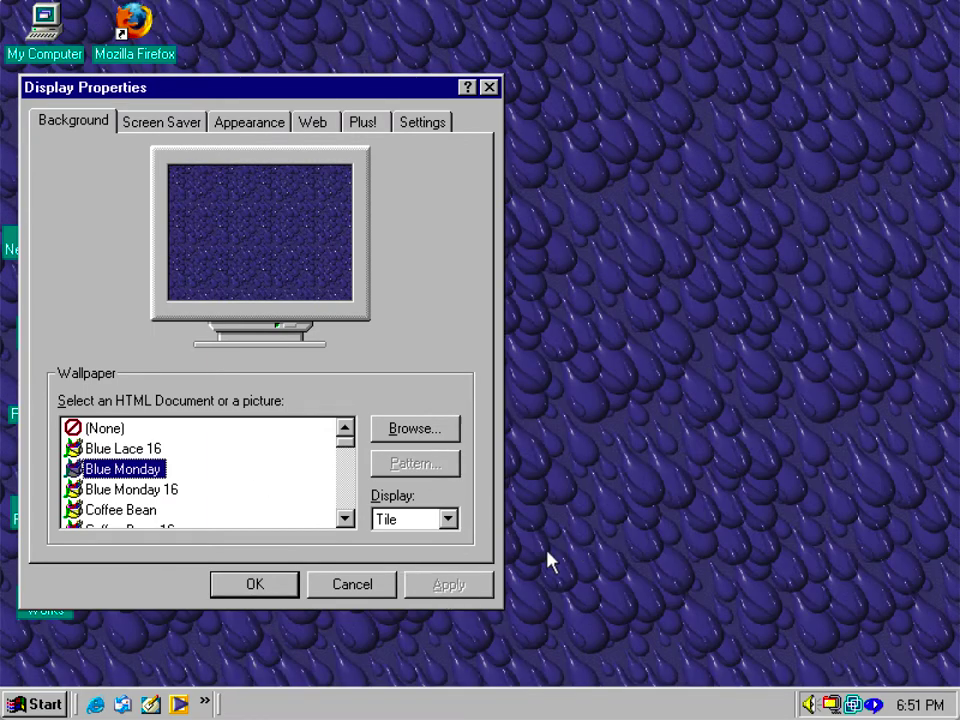
key(Down)
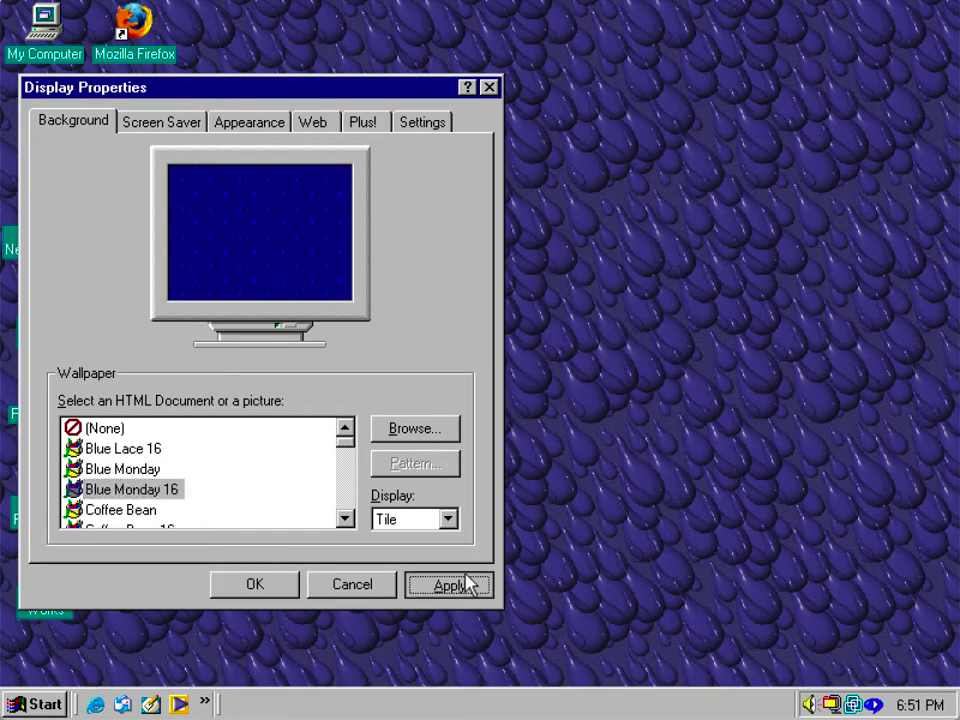
click(449, 584)
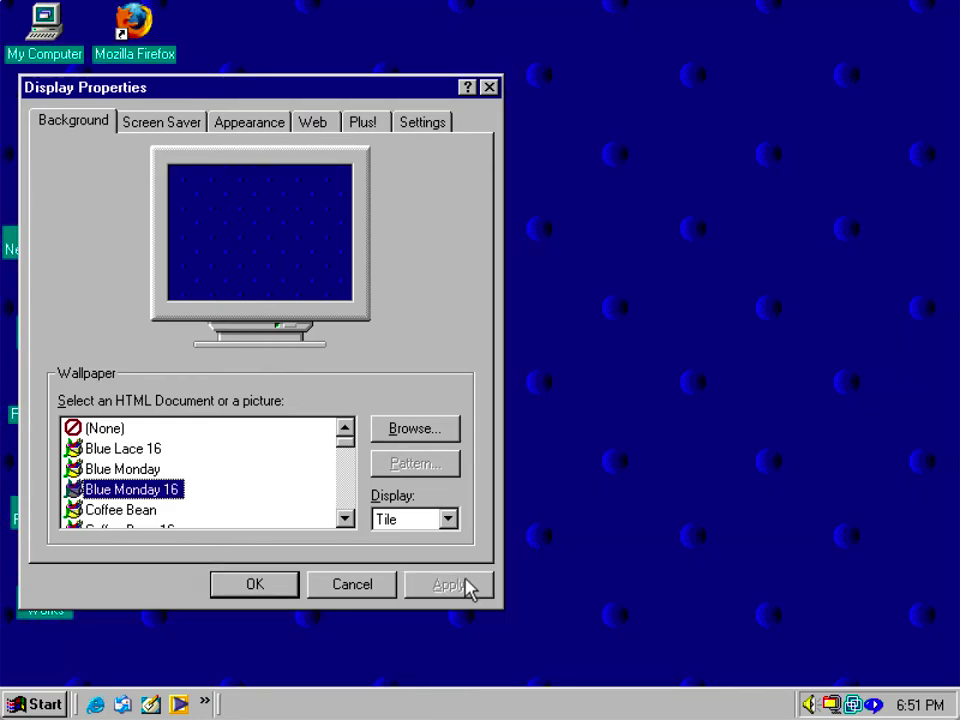
- Apply the Coffee Bean wallpaper to the desktop, followed by Coffee Bean 16
key(Down)
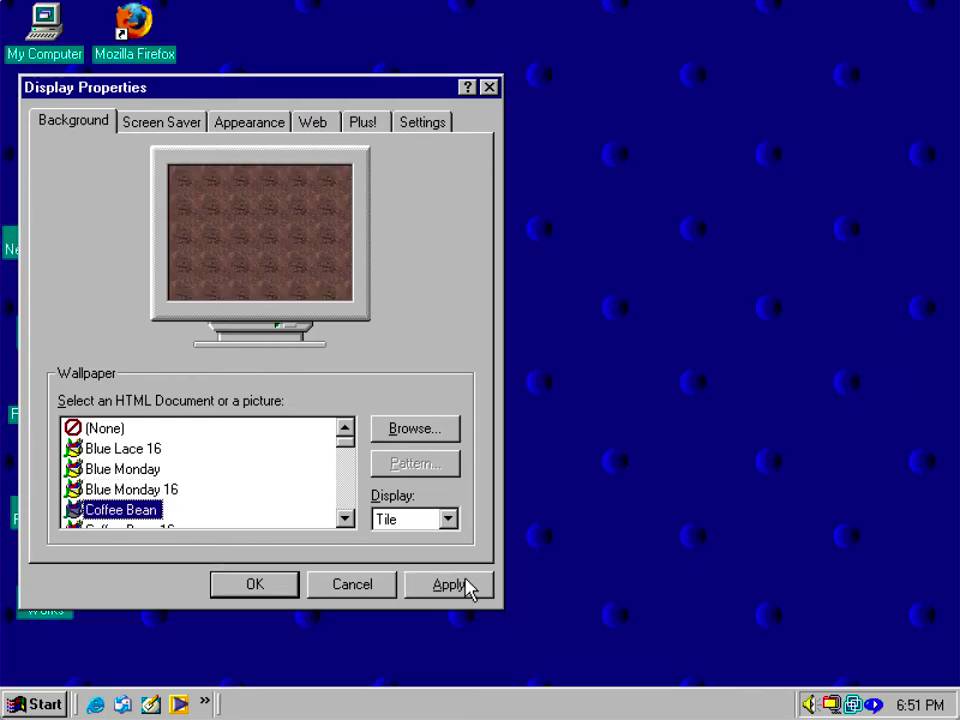
click(466, 586)
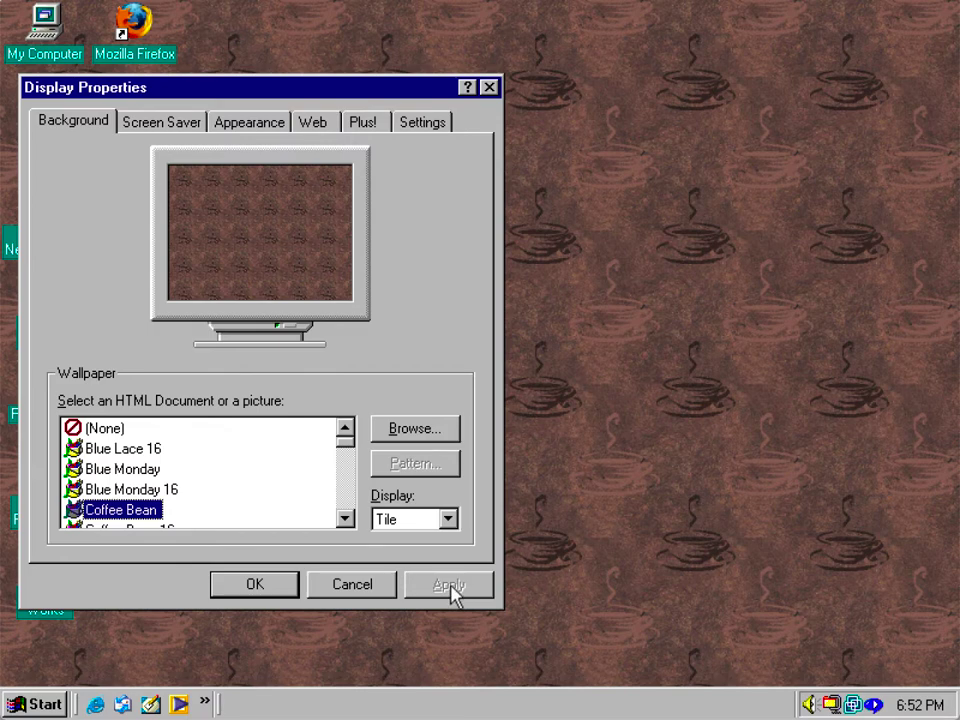
mouse_move(155, 86)
mouse_down()
mouse_move(501, 92)
mouse_move(146, 90)
mouse_up()
key(Down)
click(466, 592)
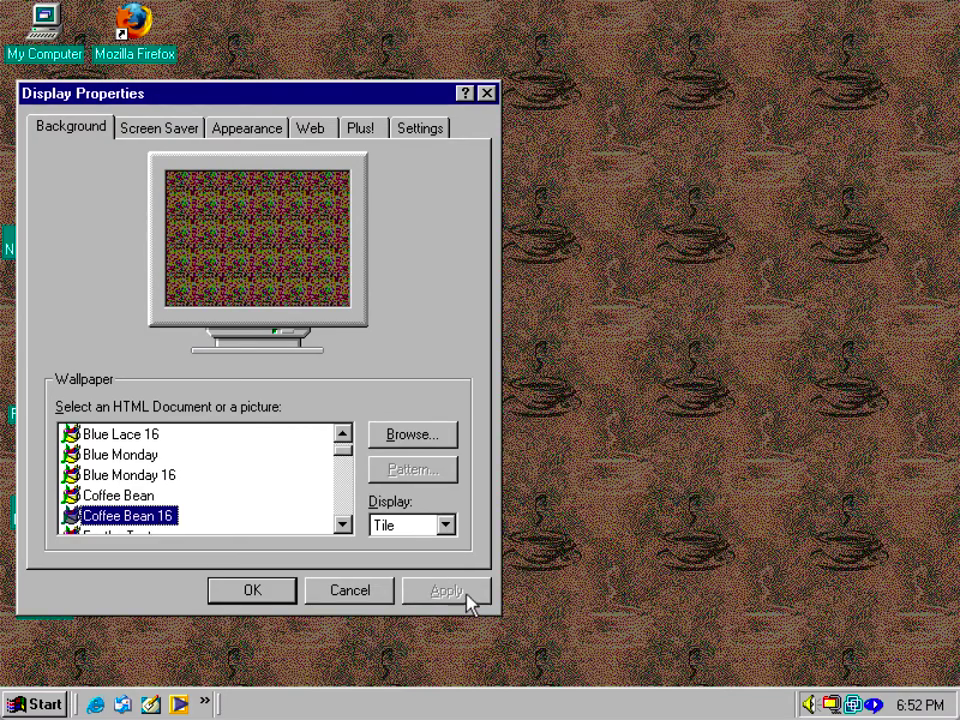
- Apply the FeatherTexture wallpaper to the desktop, followed by Fiddle Head
key(Down)
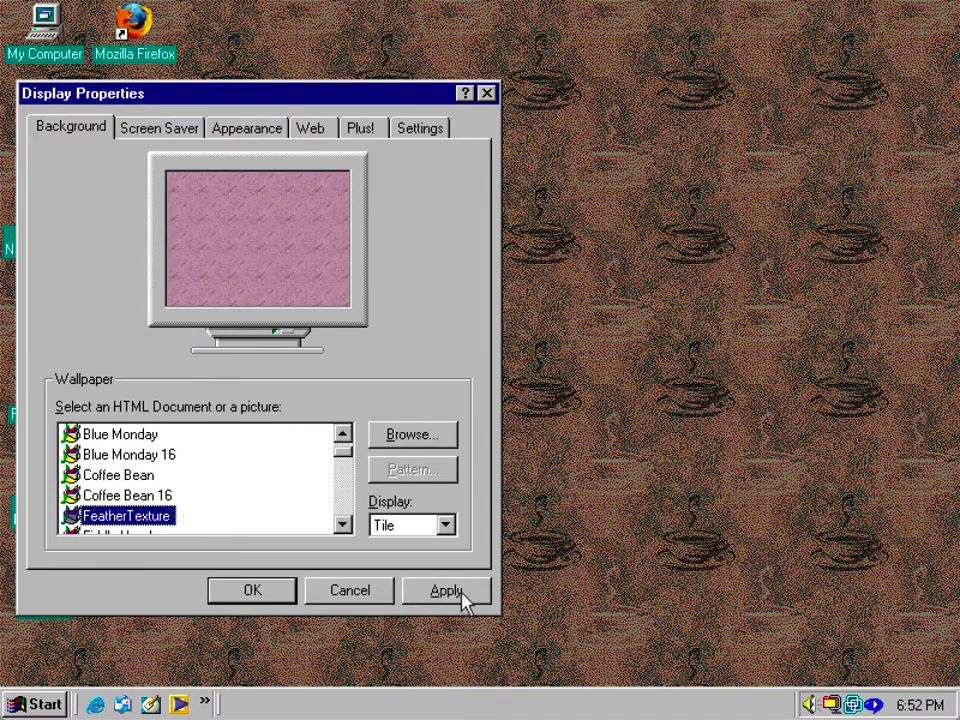
click(460, 596)
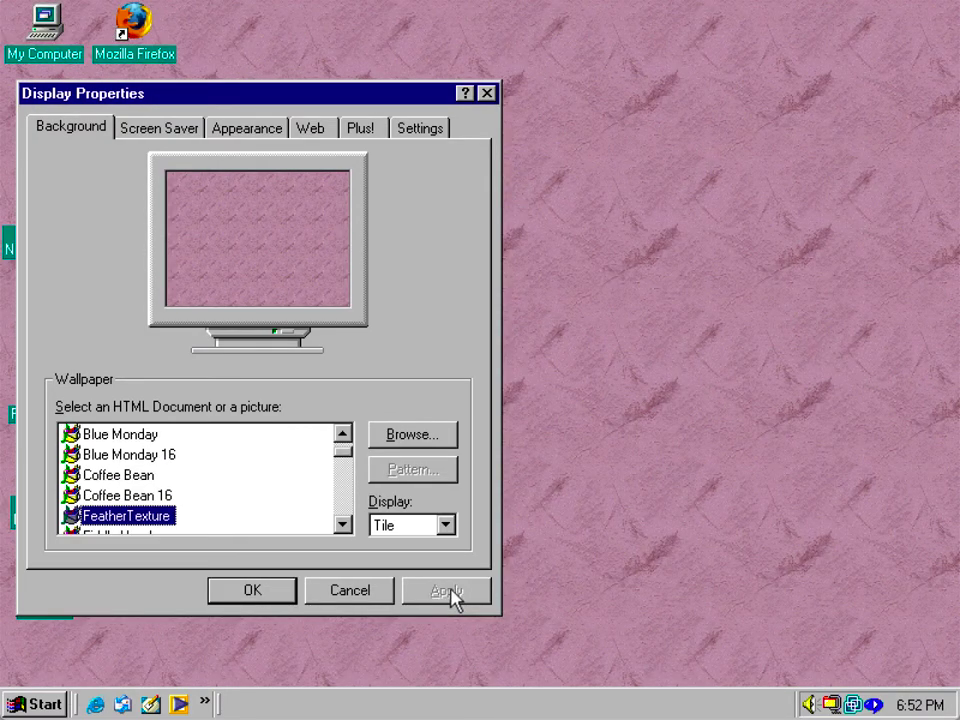
key(Down)
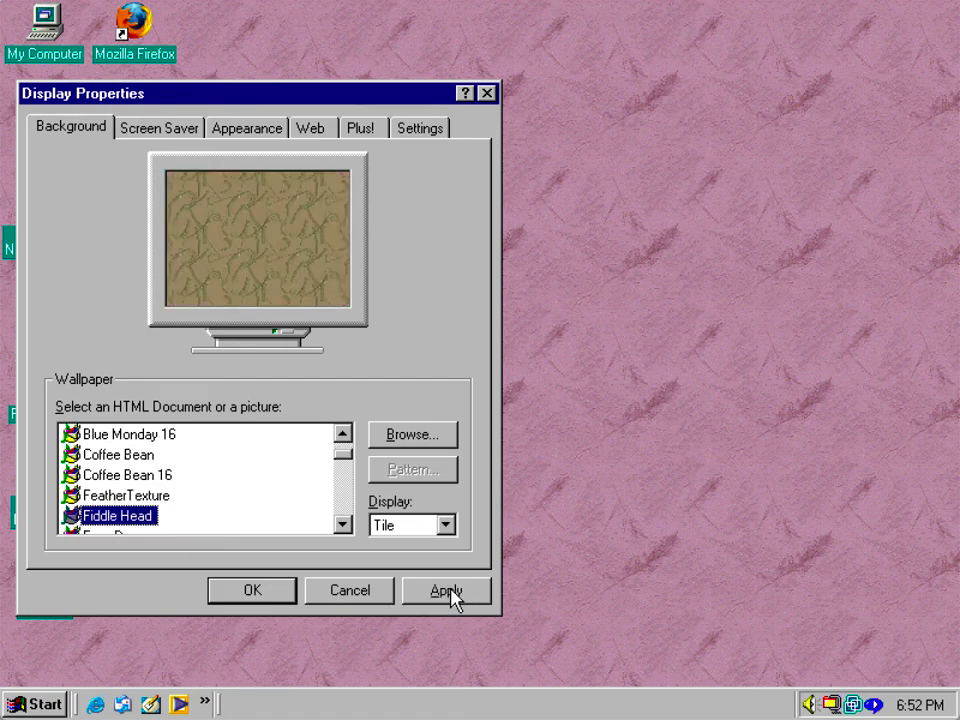
click(454, 597)
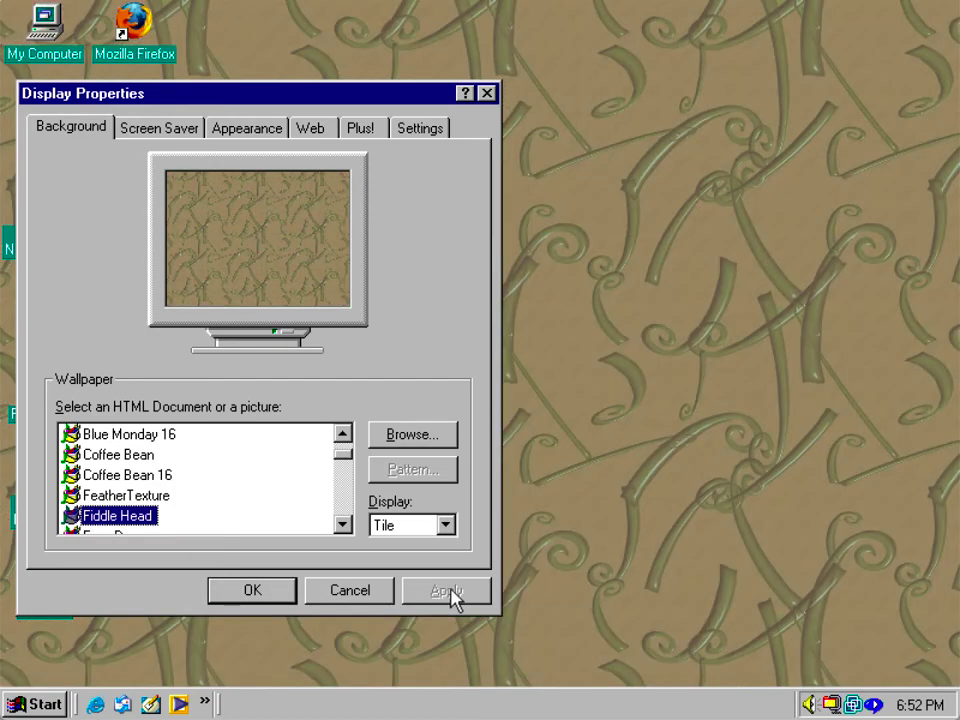
- Apply the Furry Dog wallpaper to the desktop, followed by Furry Dog 16
key(Down)
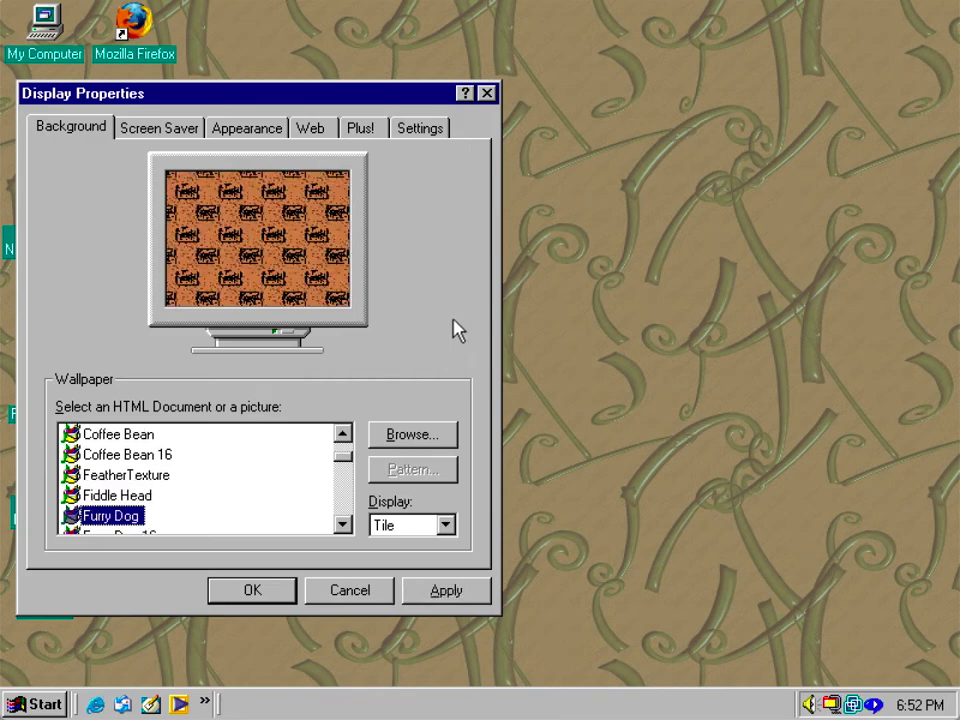
click(447, 590)
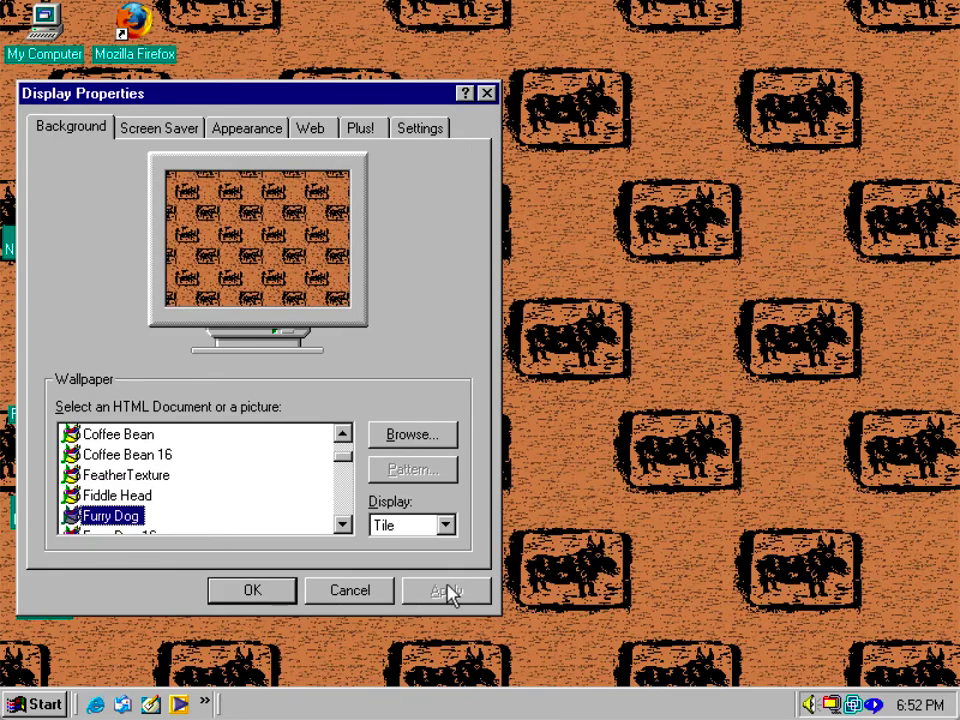
key(Down)
click(447, 590)
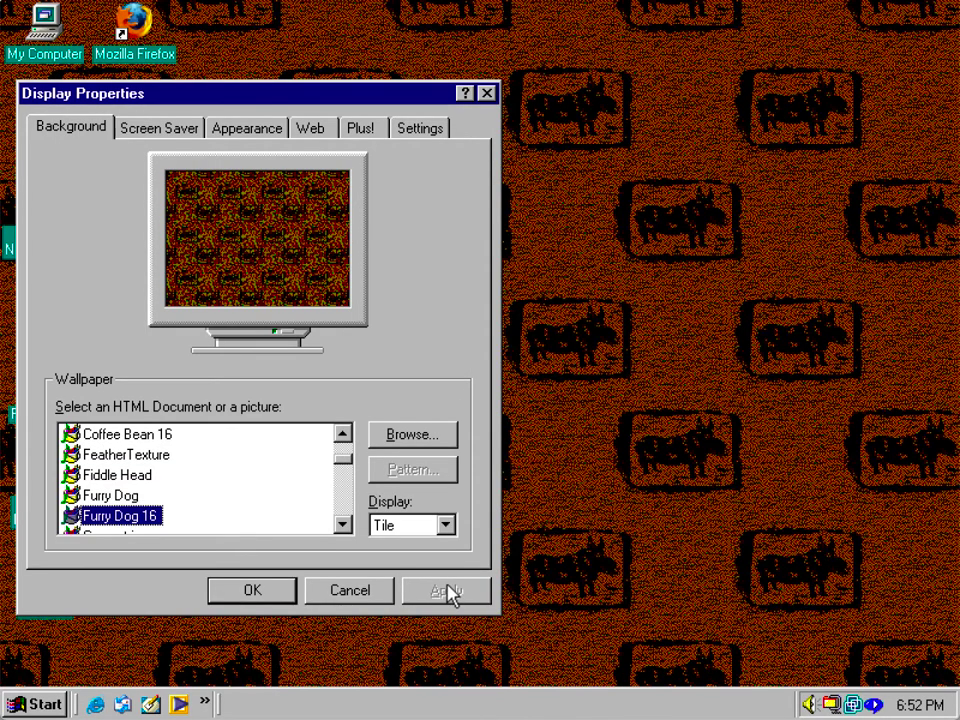
- Apply the Geometrix wallpaper to the desktop, followed by Gone Fishing
key(Down)
click(447, 590)
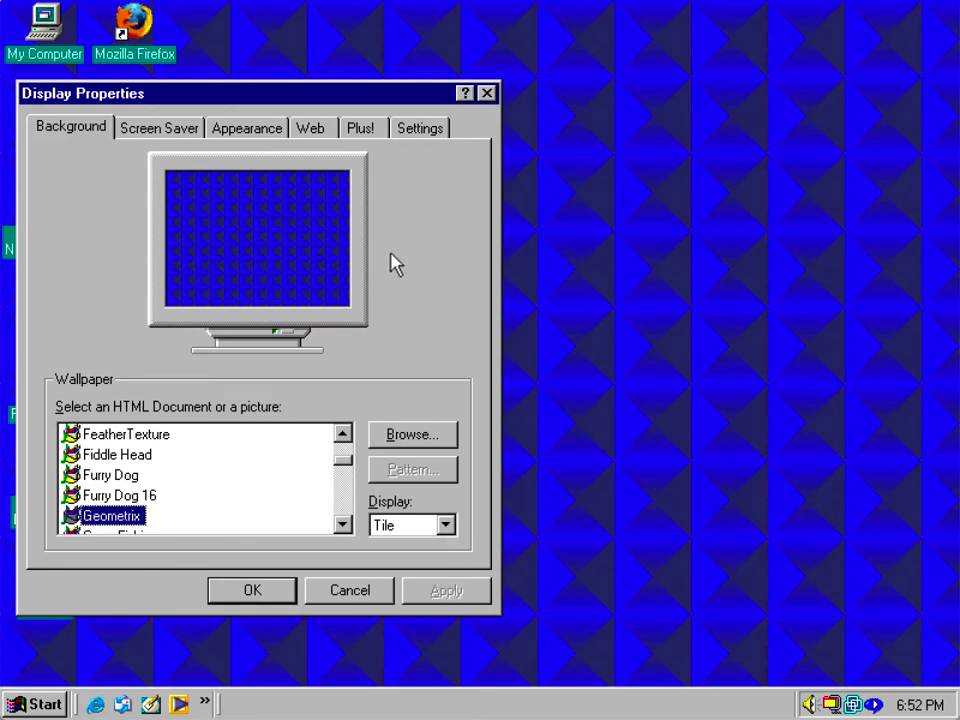
key(Down)
click(443, 588)
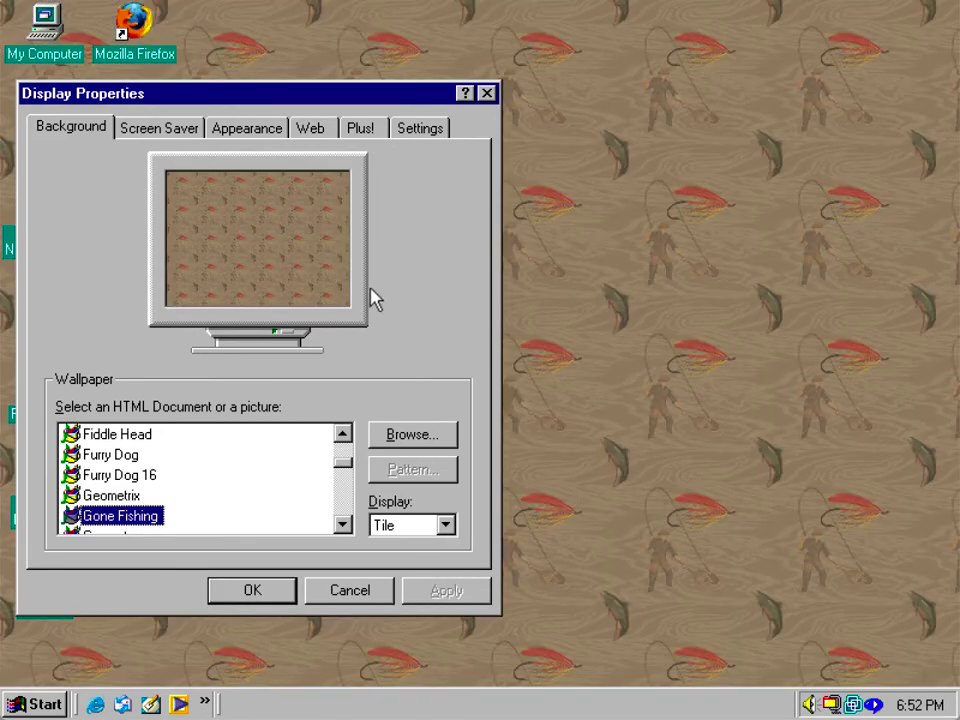
- Apply the Greenstone wallpaper and briefly move the Display Properties window out of the way to show the whole desktop
drag(208, 92, 379, 39)
key(Down)
click(626, 529)
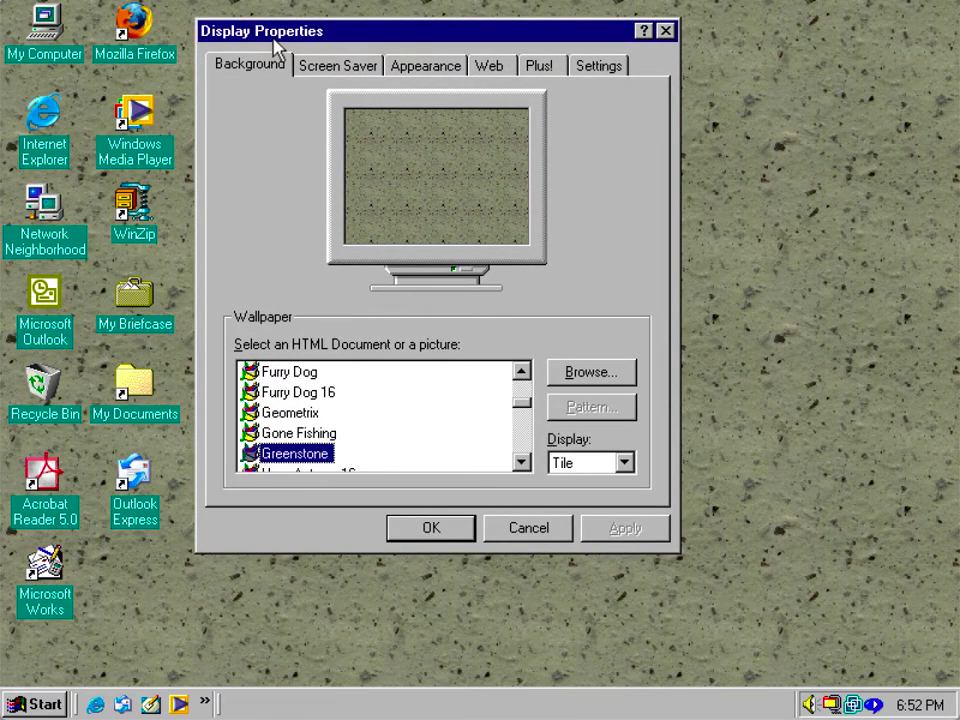
drag(304, 33, 363, 685)
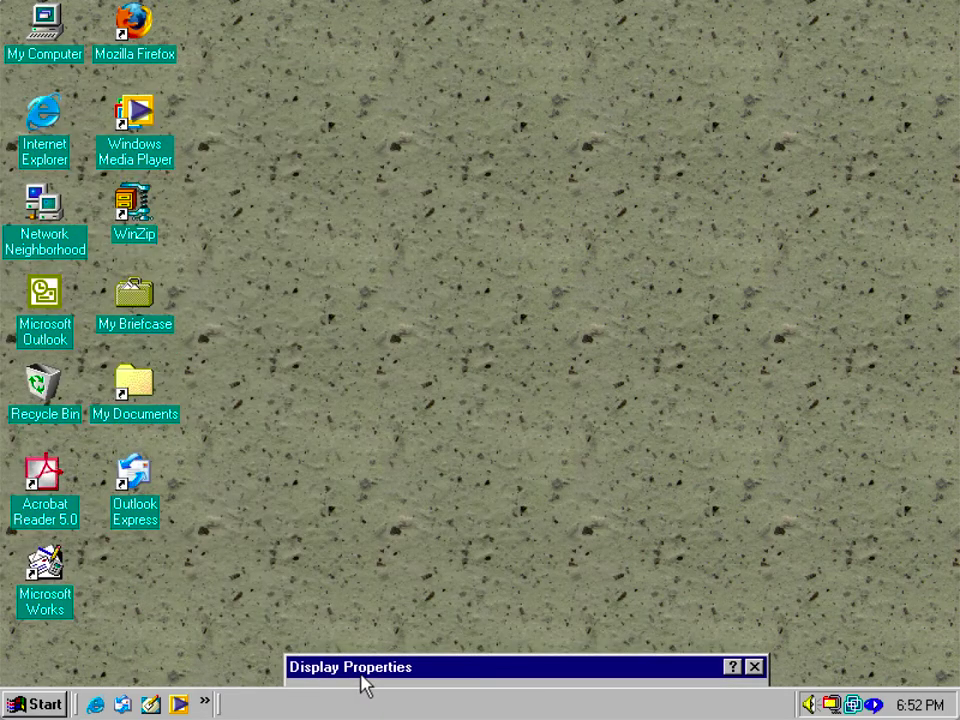
drag(363, 638, 260, 72)
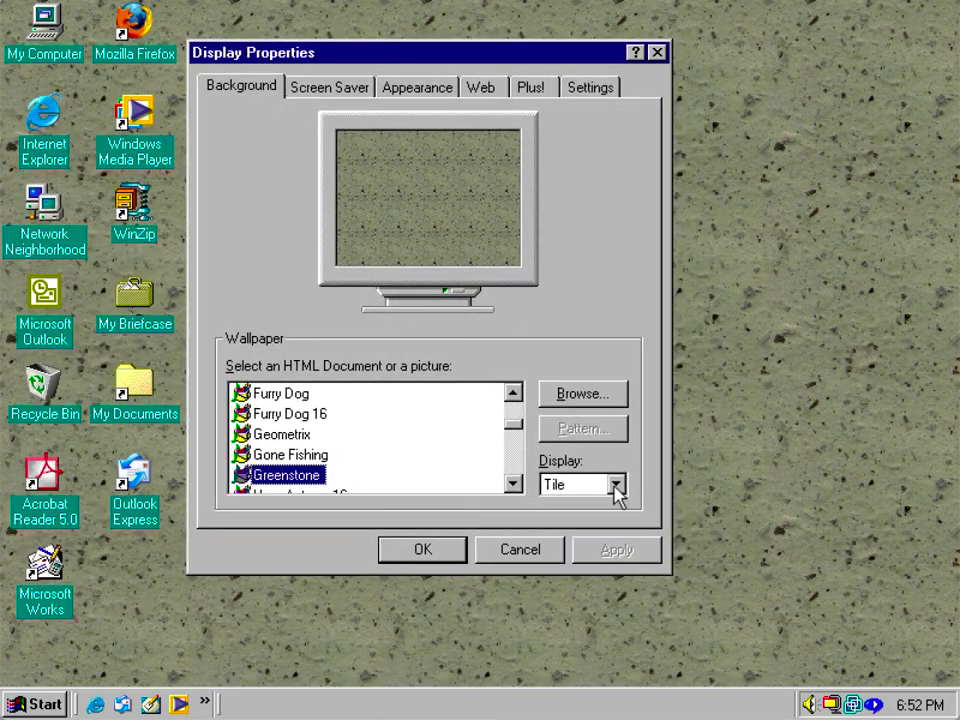
- Apply the Hazy Autumn 16 wallpaper to the desktop, followed by Hiking Boot
key(Down)
click(617, 550)
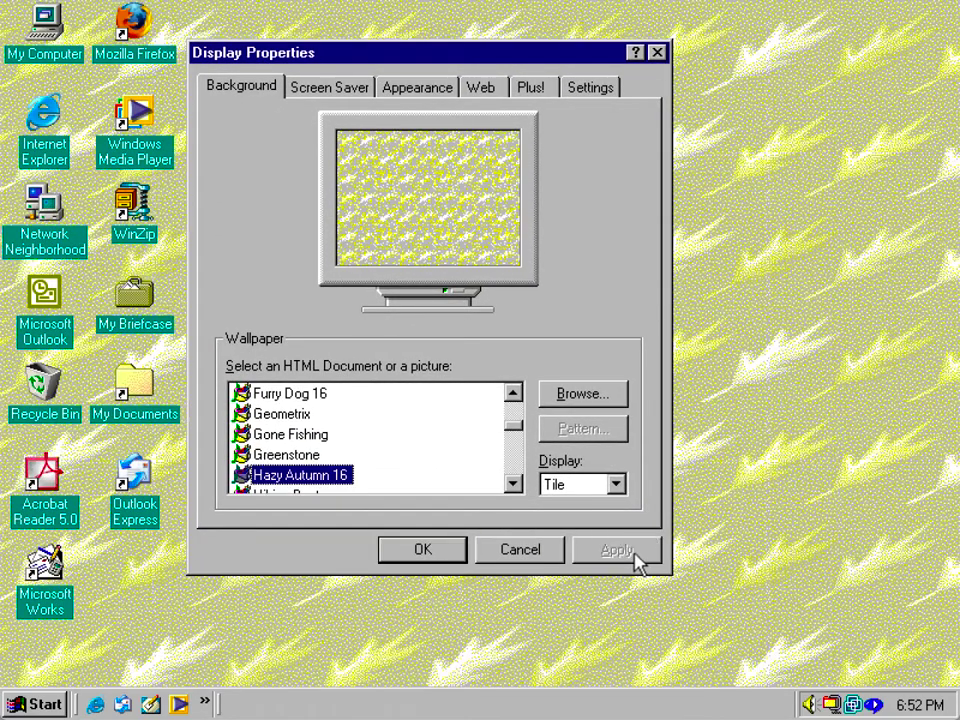
key(Down)
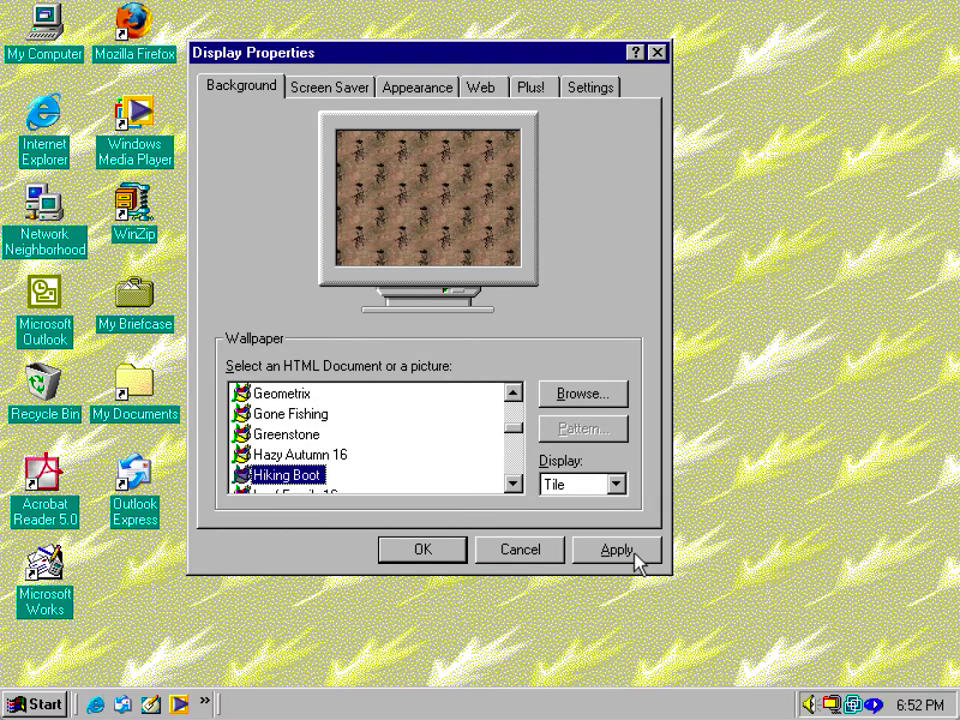
click(617, 550)
- Apply the Leaf Fossils 16 wallpaper to the desktop, followed by Leather 16
key(Down)
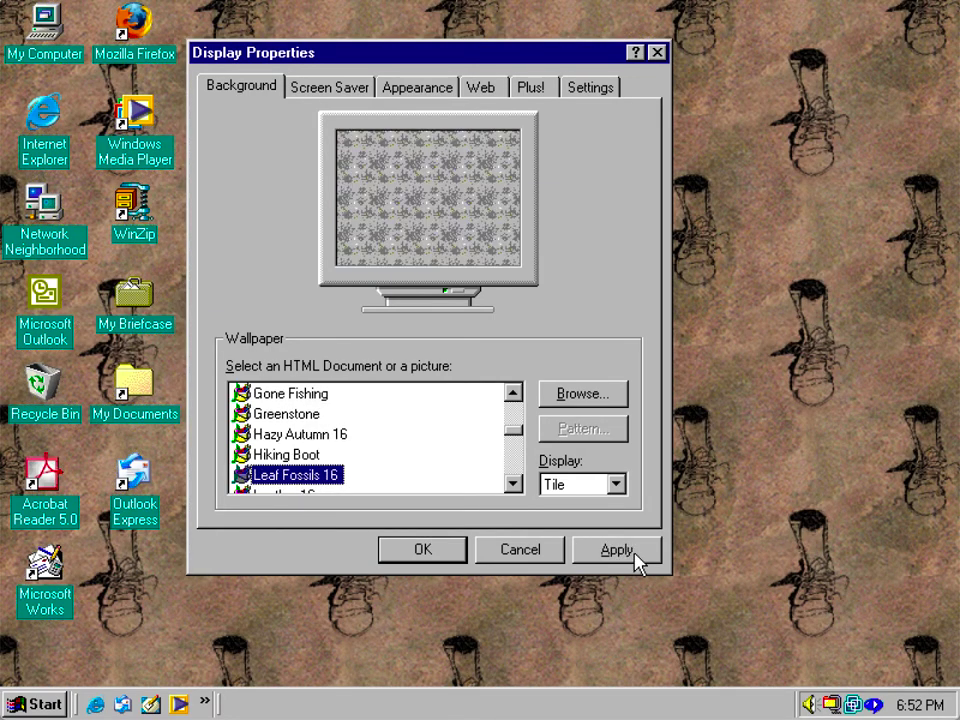
click(634, 560)
key(Down)
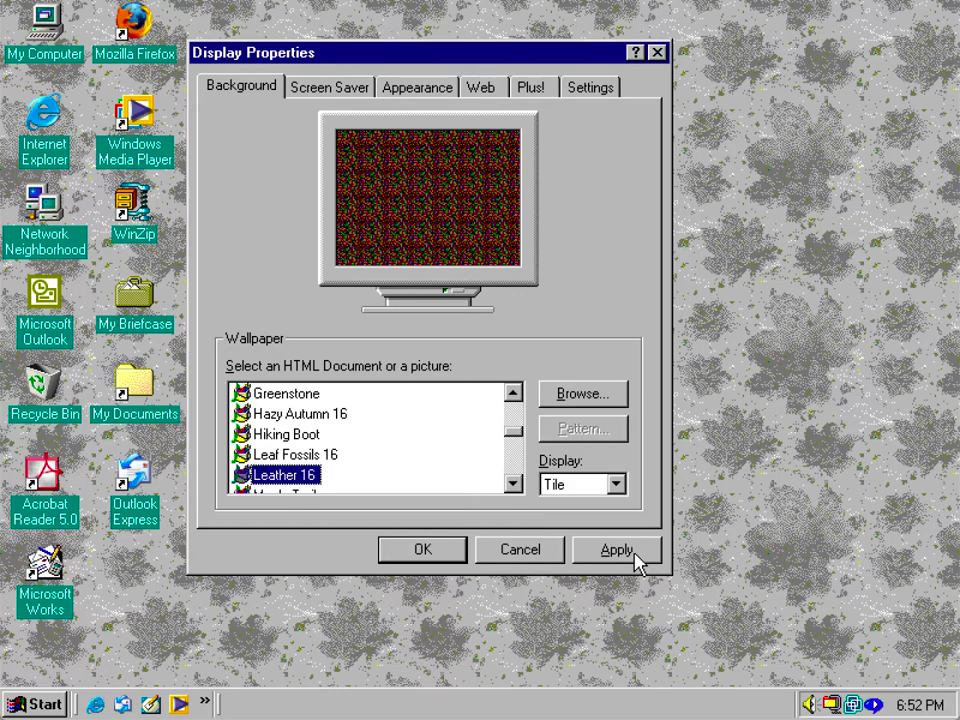
click(634, 560)
- Apply the Maple Trails wallpaper to the desktop, followed by Petroglyph 16
key(Down)
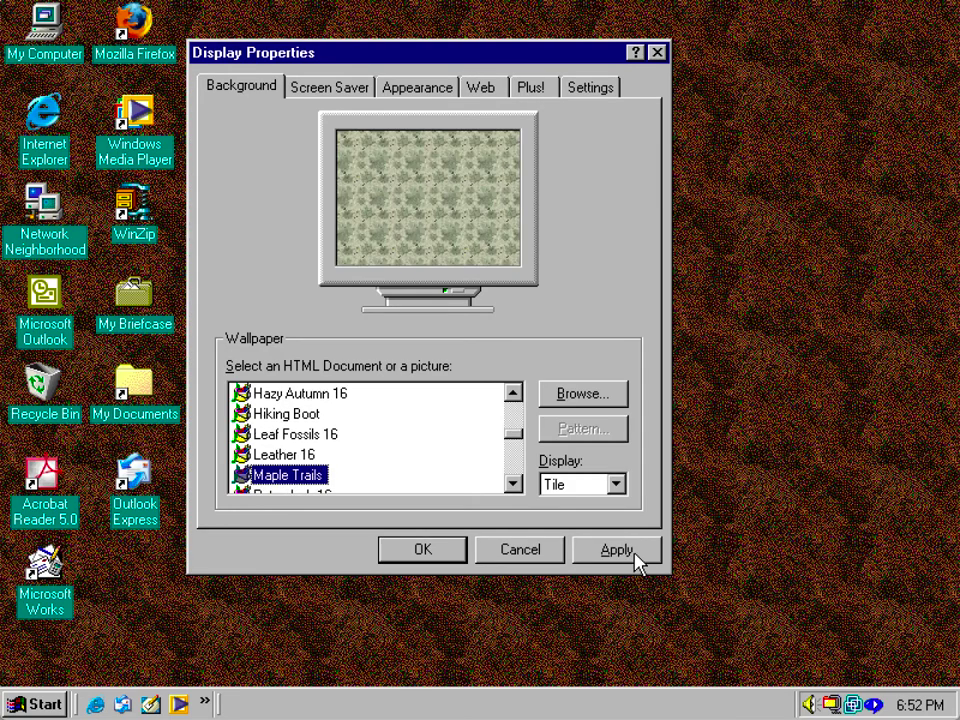
click(634, 560)
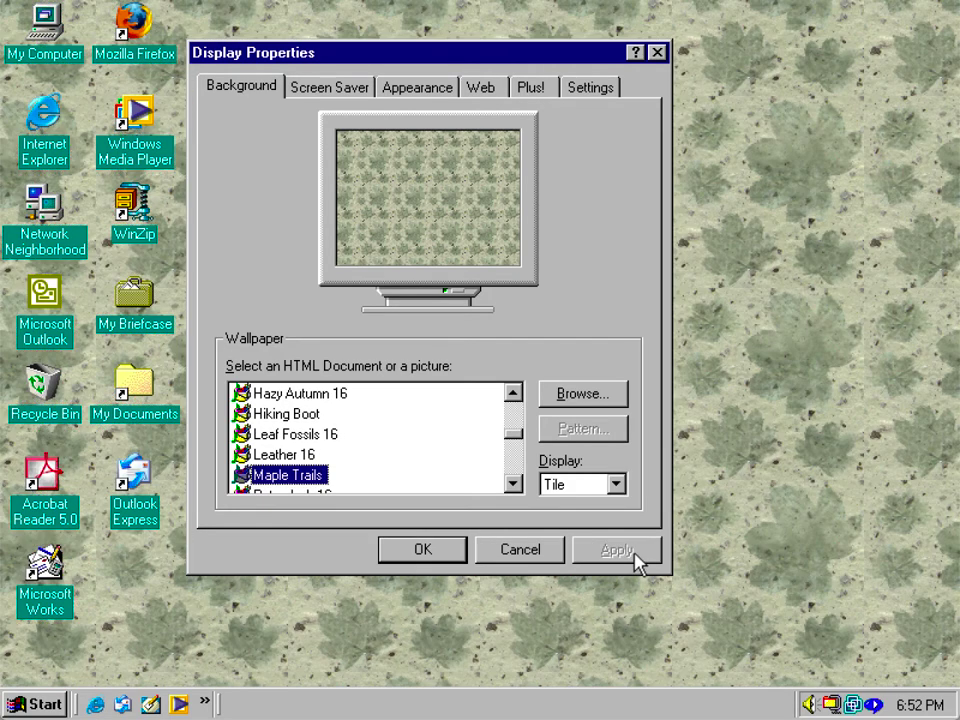
key(Down)
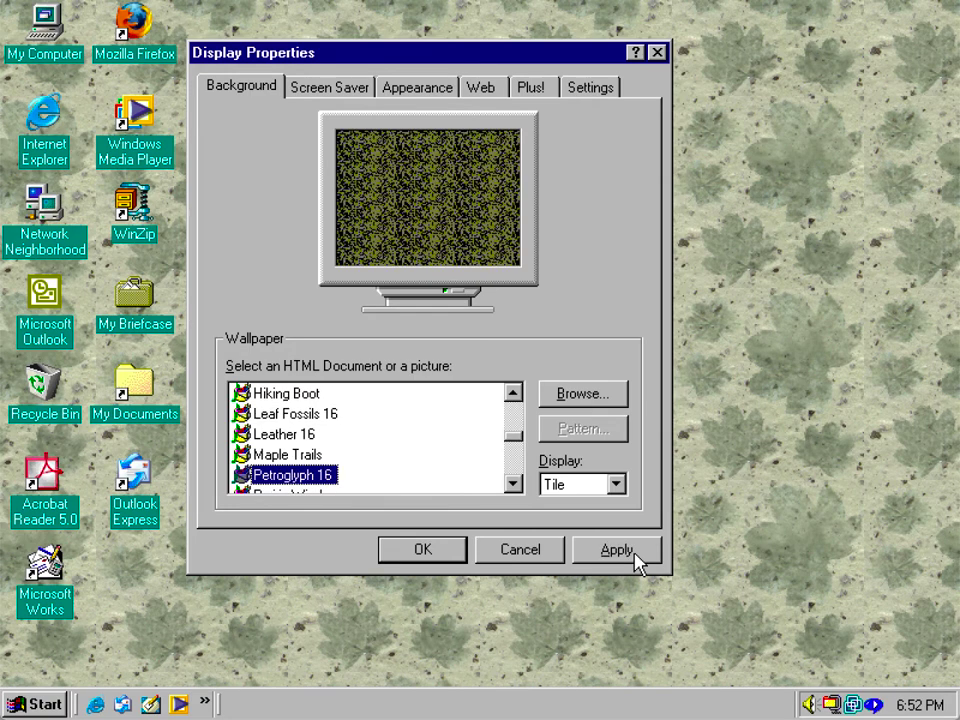
click(634, 560)
- Apply the Prairie Wind wallpaper, followed by Rhododendron, shifting the Display Properties window aside to expose more of the desktop
key(Down)
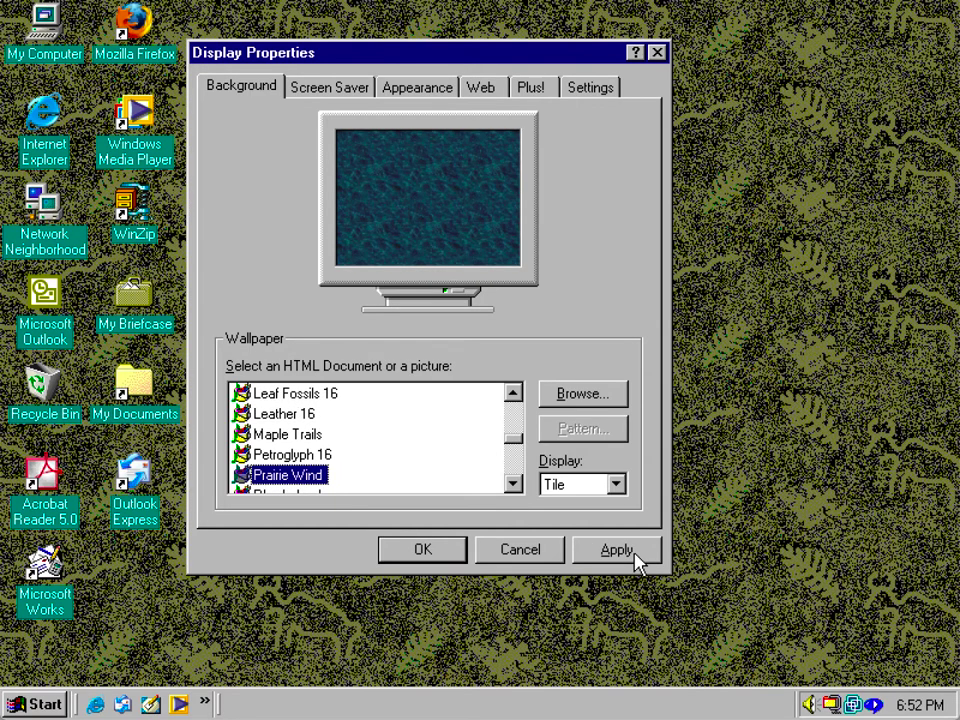
click(616, 550)
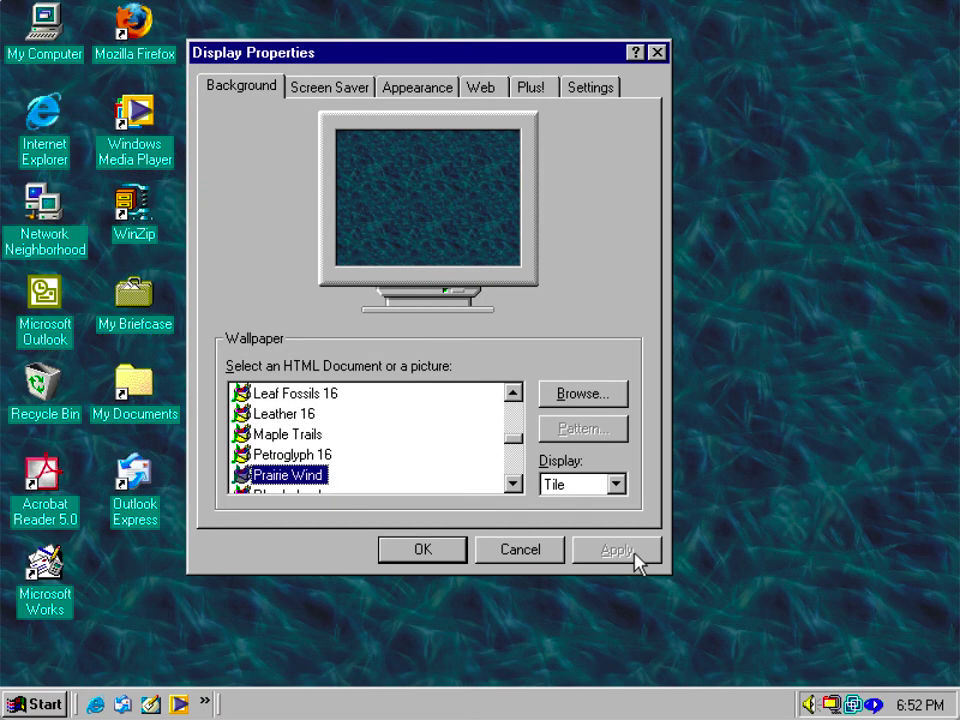
key(Down)
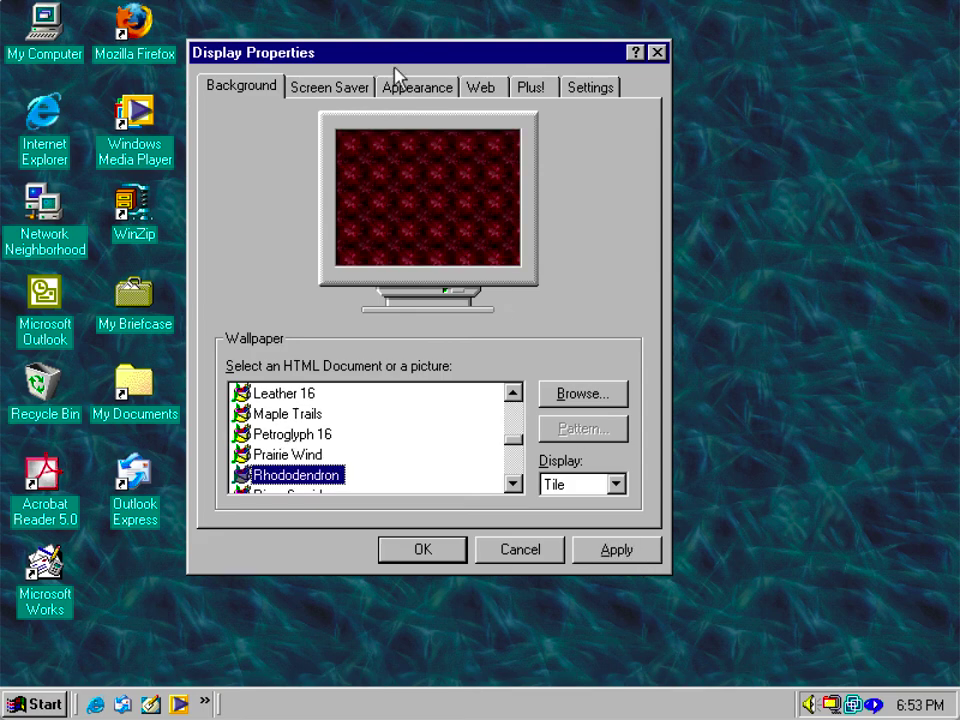
drag(398, 72, 288, 80)
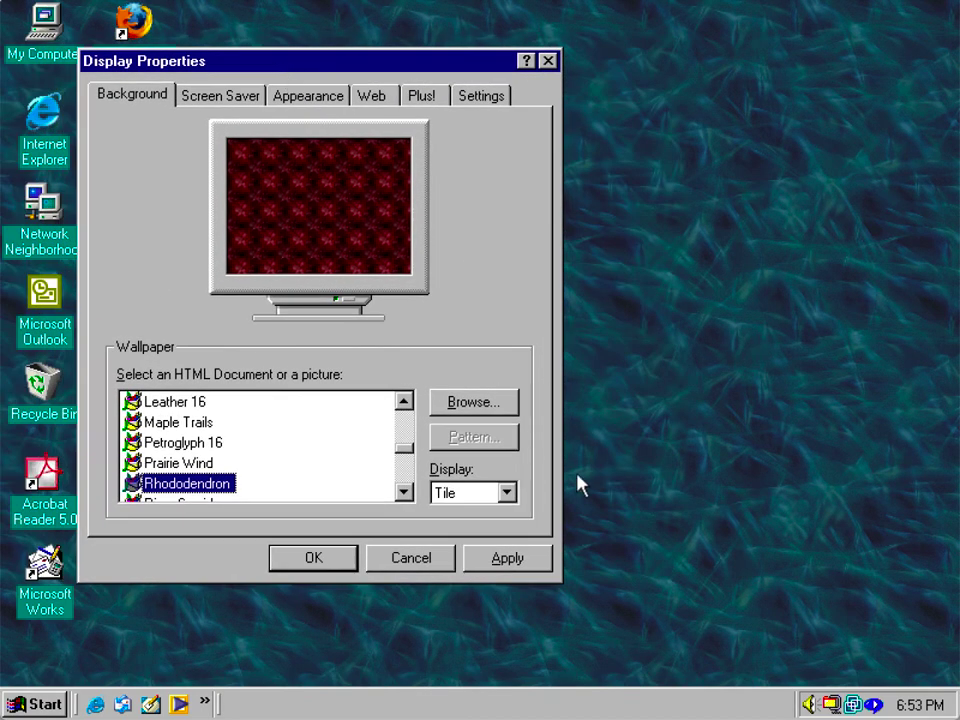
click(510, 559)
- Apply the River Sumida wallpaper to the desktop, followed by Santa Fe Stucco
key(Down)
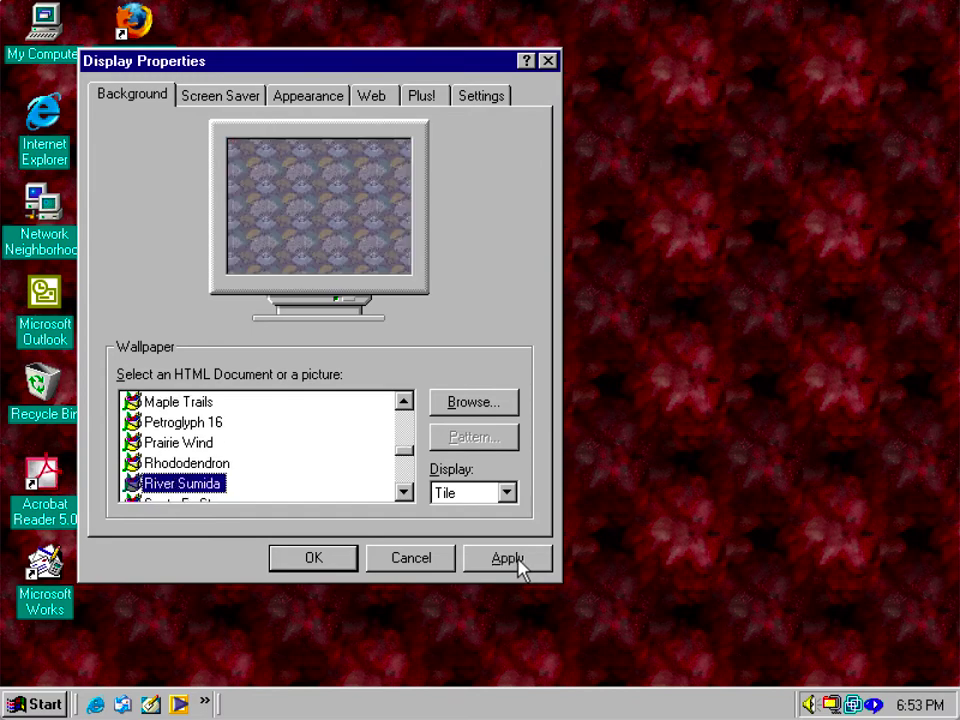
click(520, 566)
key(Down)
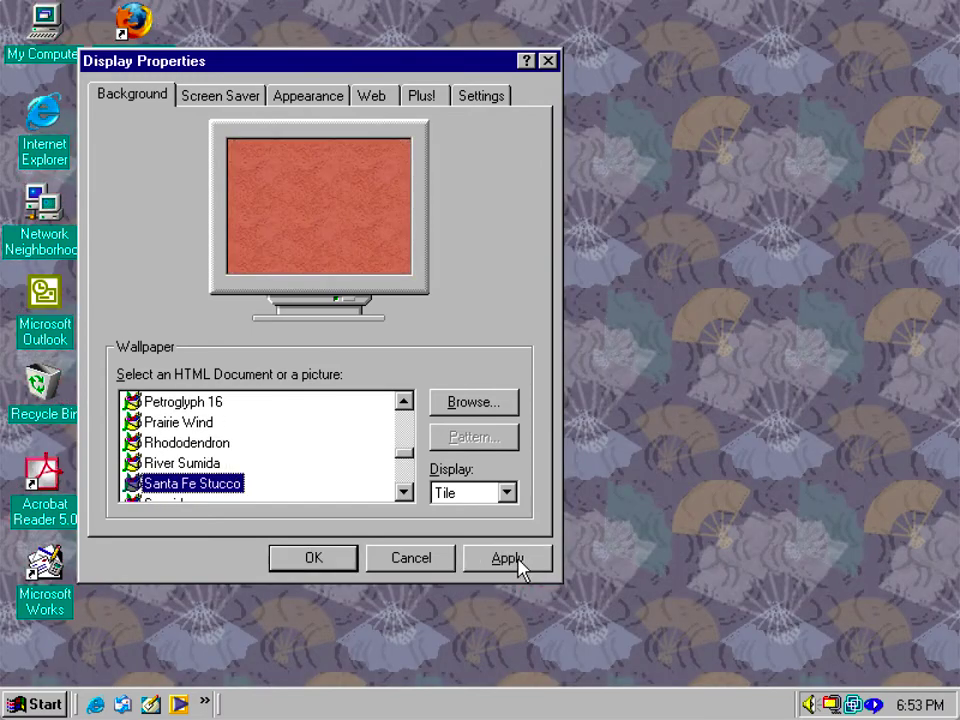
click(520, 566)
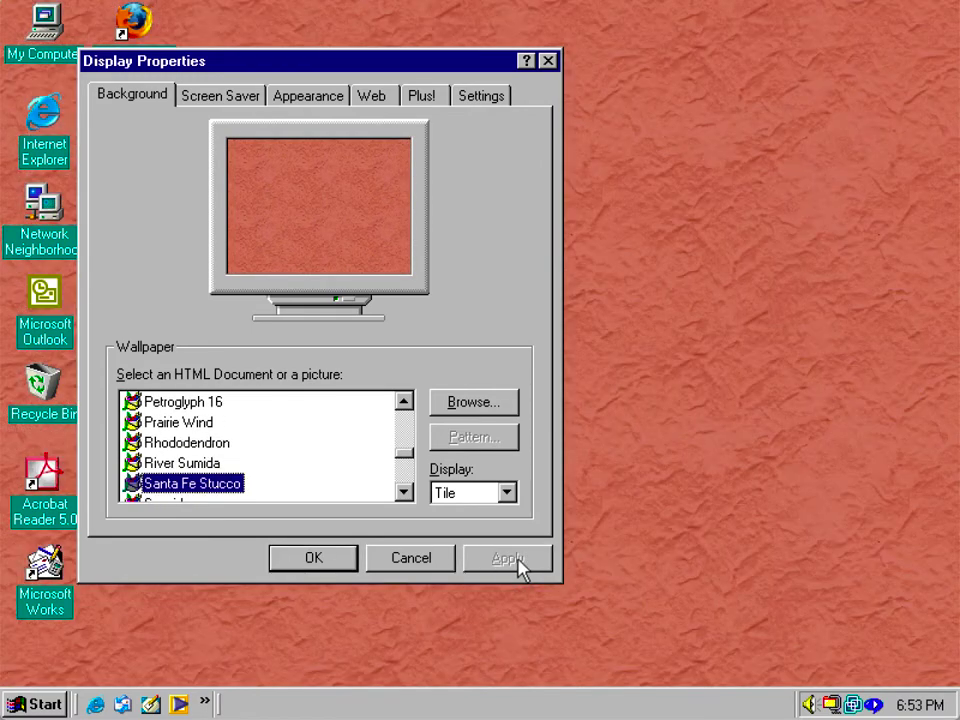
- Apply the Seaside wallpaper to the desktop, followed by Seaside 16
key(Down)
click(520, 566)
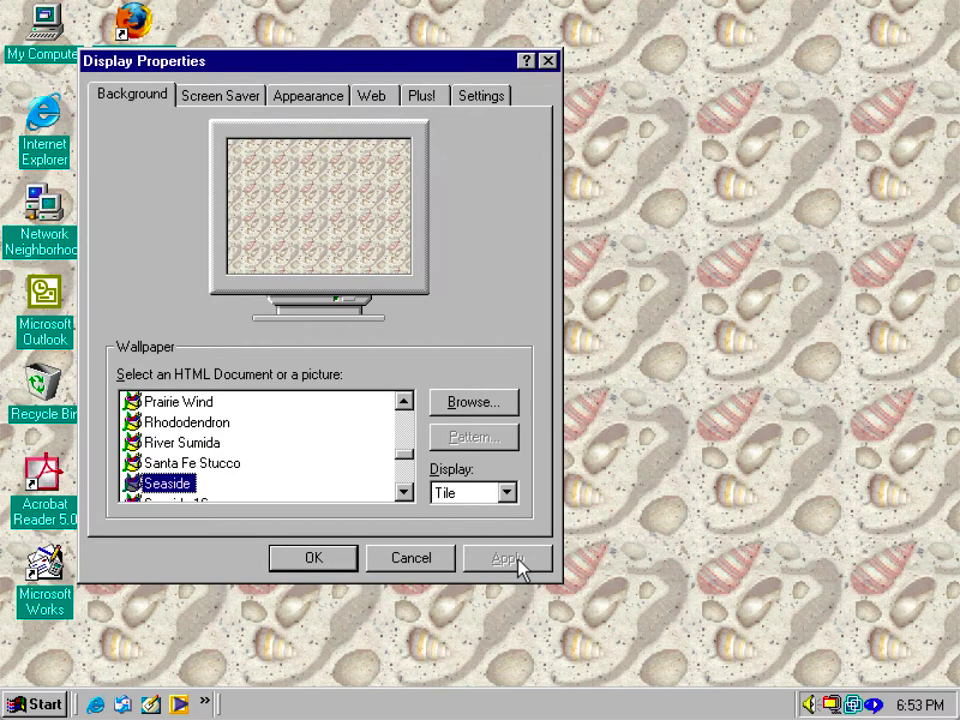
key(Down)
click(520, 566)
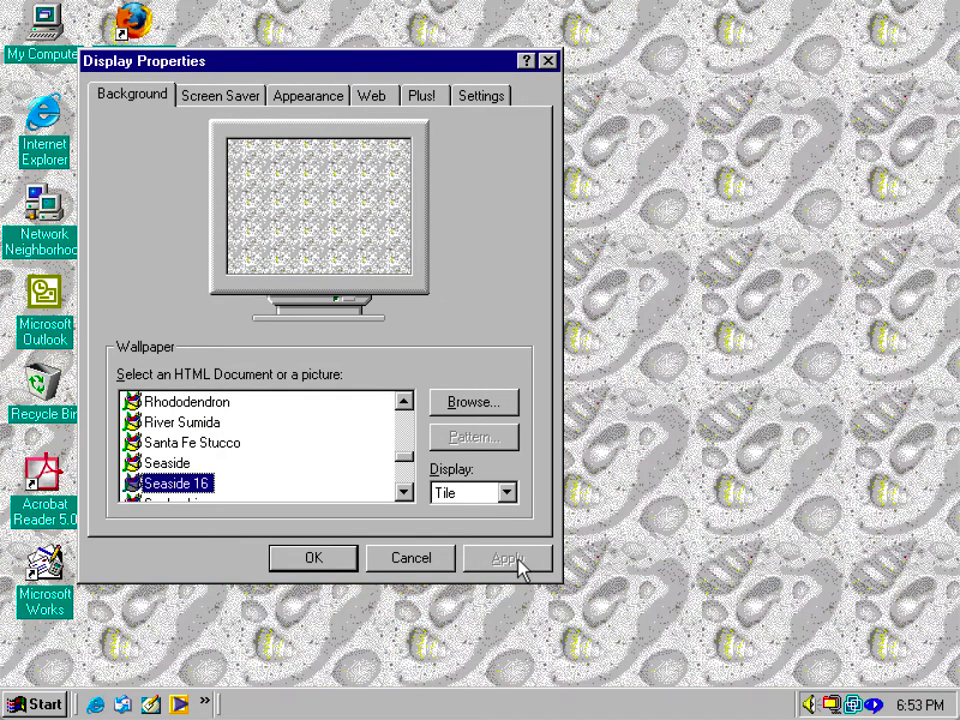
- Apply the Snakeskin wallpaper, followed by Soap Bubbles, and shift the Display Properties window slightly to show more of the desktop
key(Down)
click(520, 566)
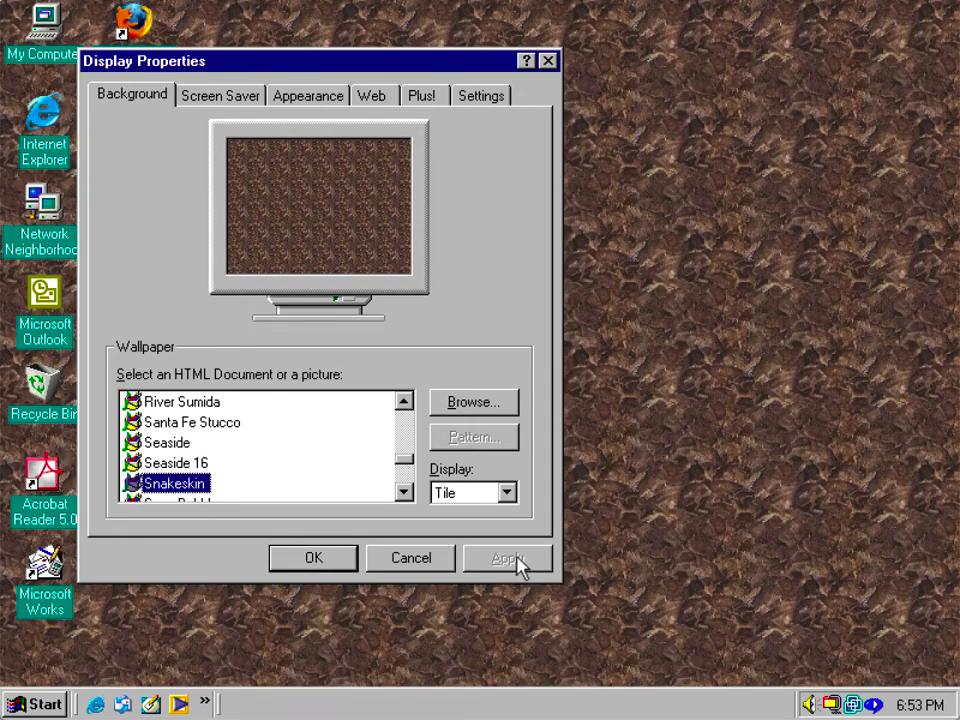
key(Down)
click(520, 566)
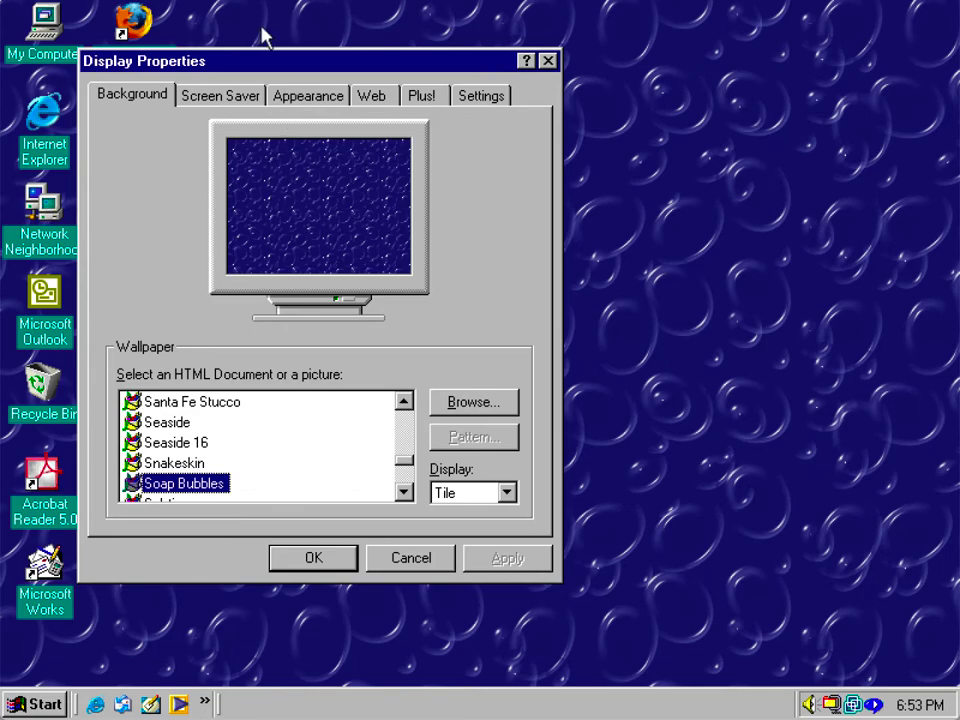
drag(292, 72, 254, 95)
- Apply the Solstice wallpaper to the desktop, followed by Swimming Pool
key(Down)
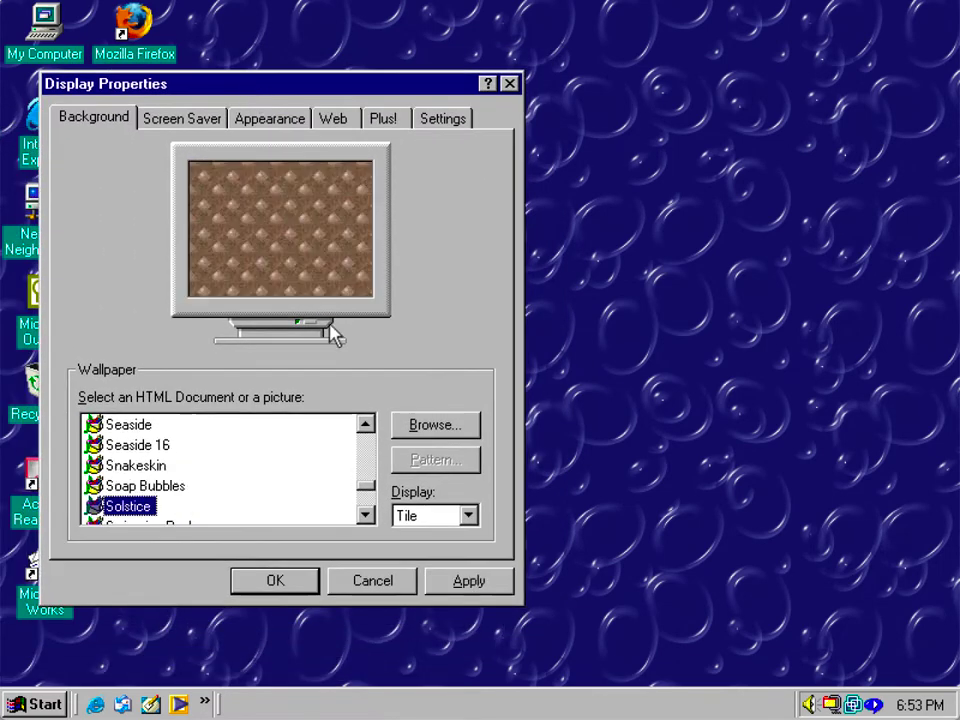
click(469, 582)
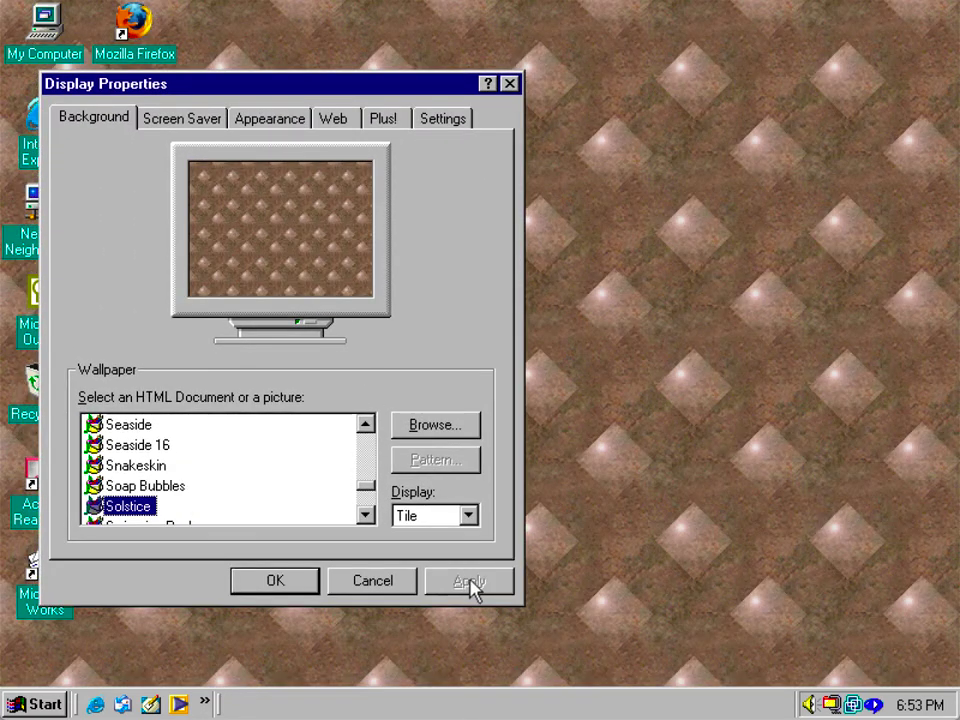
key(Down)
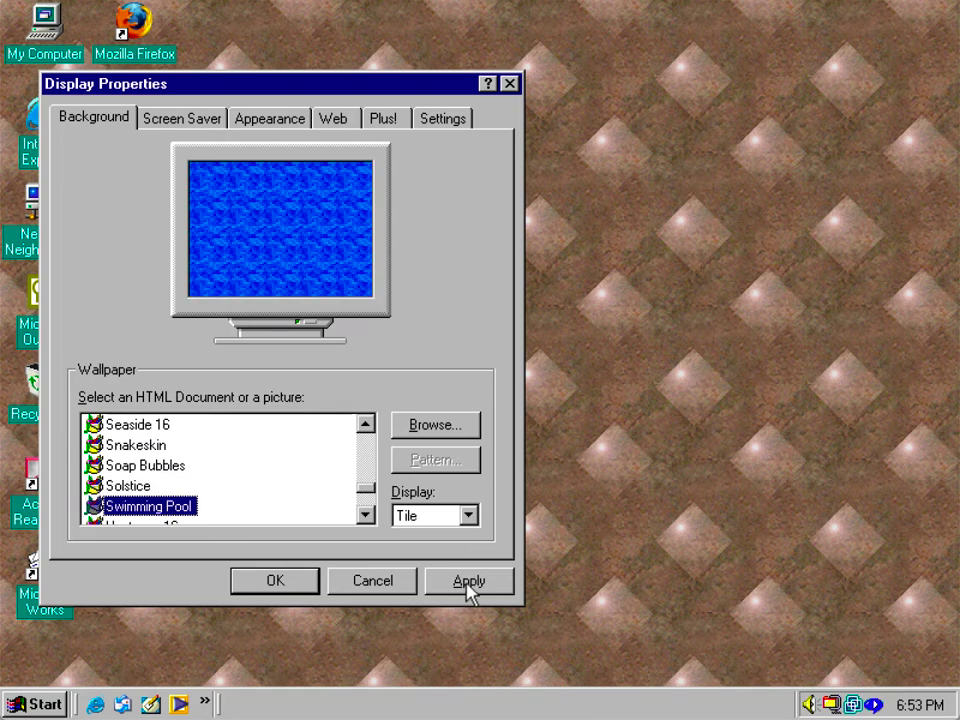
click(468, 589)
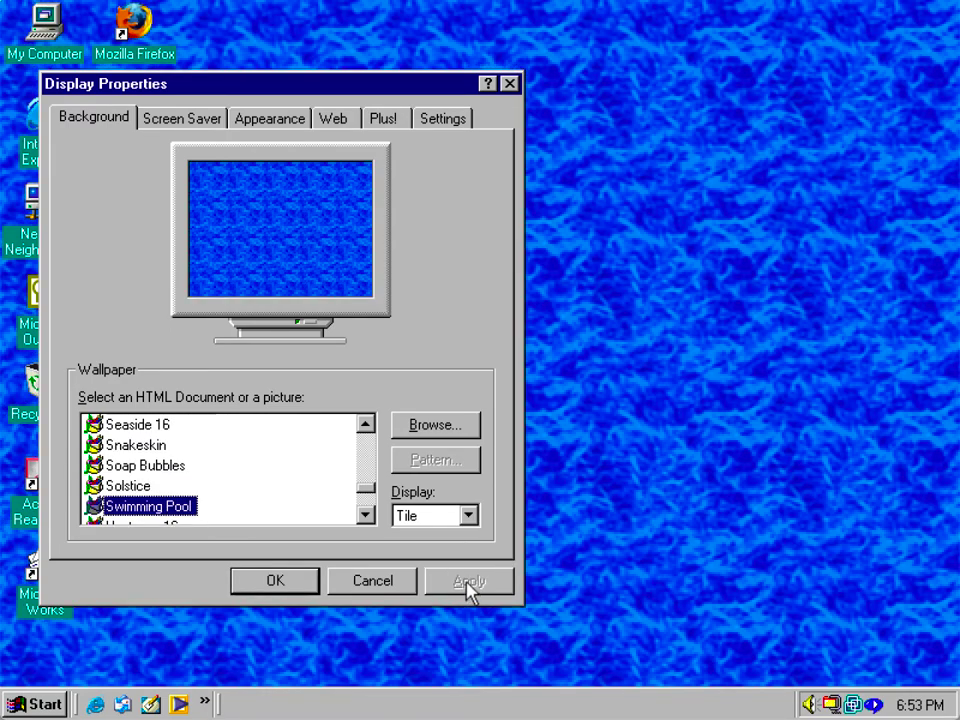
- Apply the Upstream 16 wallpaper, followed by the wallpapr HTML background, and move the Display Properties window slightly
key(Down)
click(469, 581)
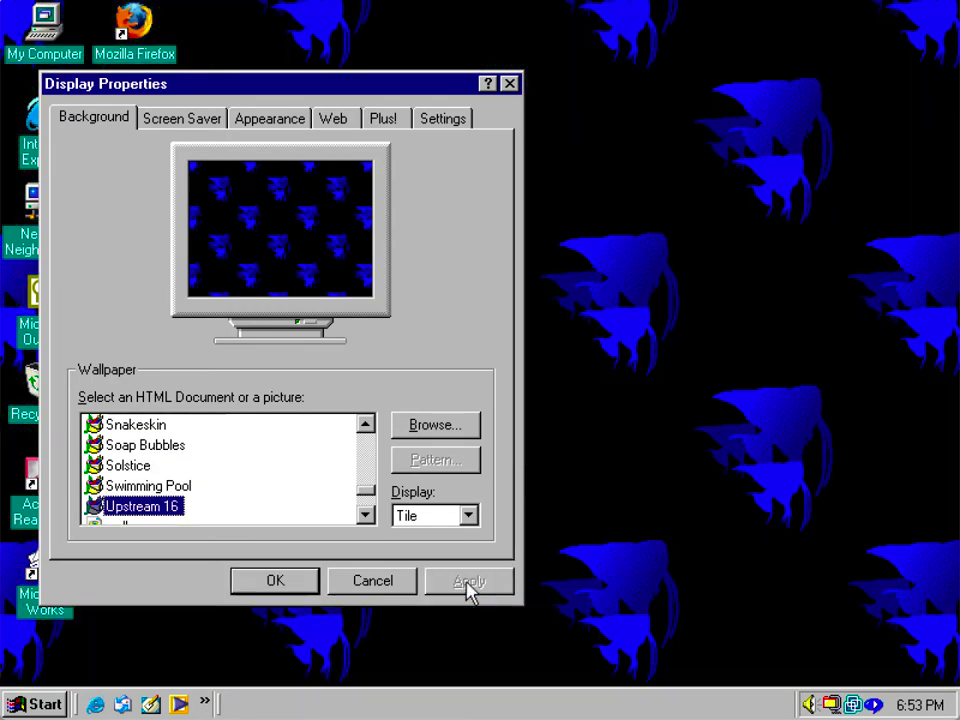
key(Down)
click(469, 581)
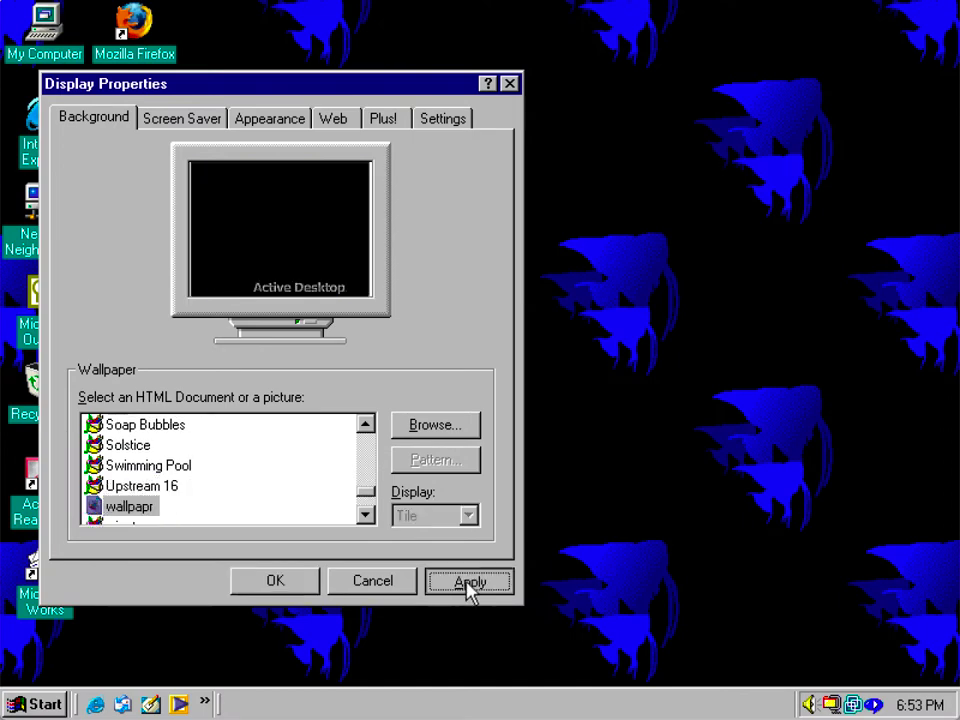
drag(268, 90, 275, 78)
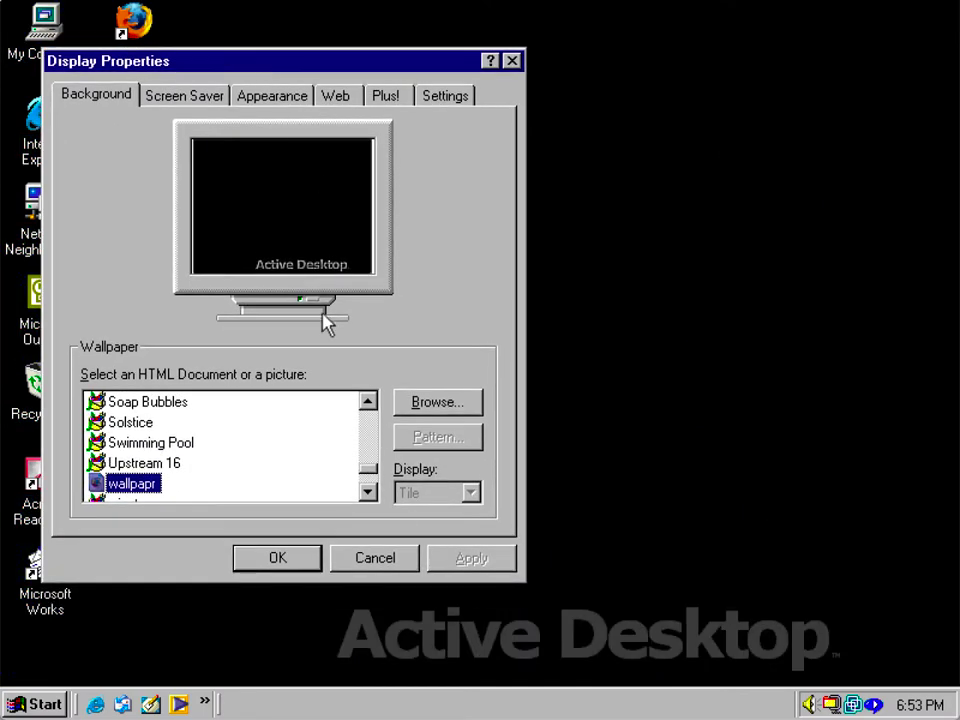
- Apply the winnt wallpaper to the desktop with its display mode set to Center
key(Down)
click(442, 494)
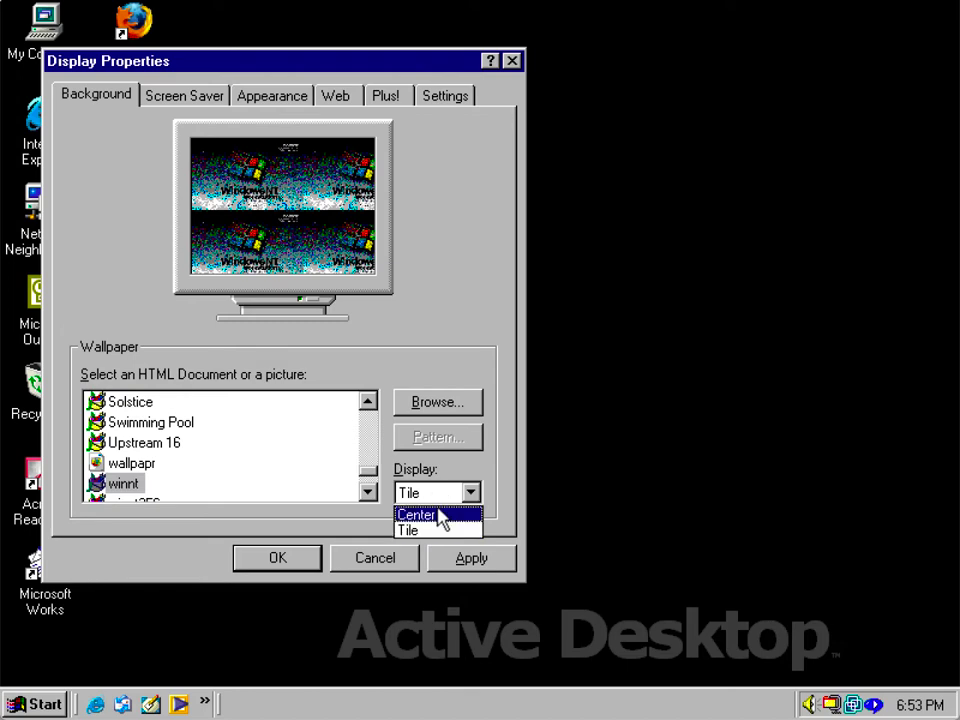
click(441, 514)
click(456, 568)
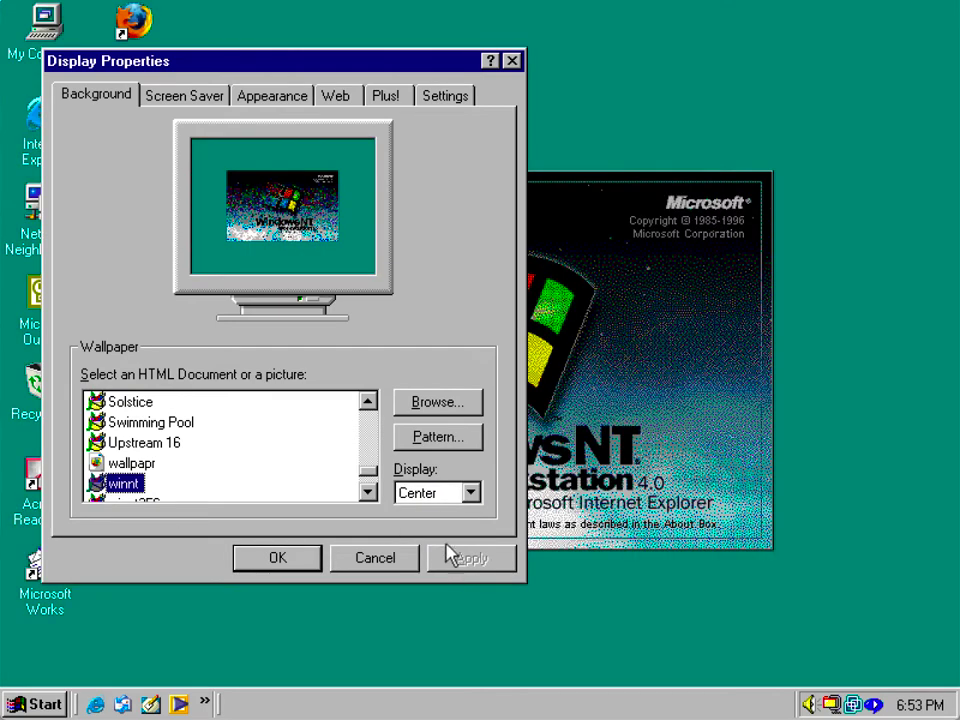
- Apply the centered winnt256 wallpaper and briefly move the Display Properties window out of the way to show the whole picture
drag(165, 66, 364, 92)
key(Down)
click(690, 585)
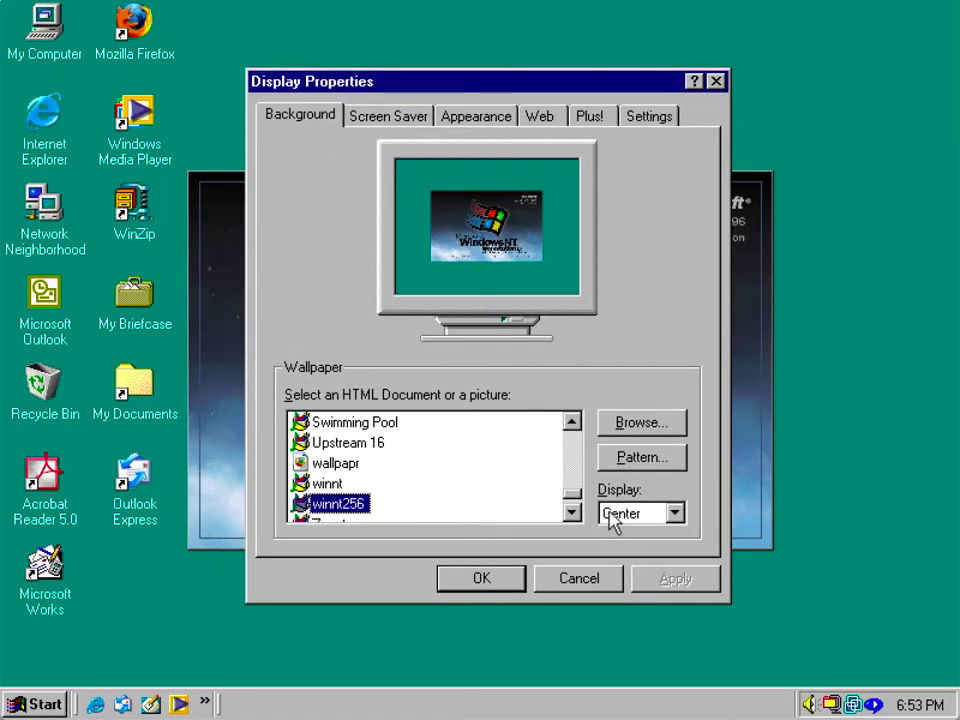
drag(375, 80, 399, 604)
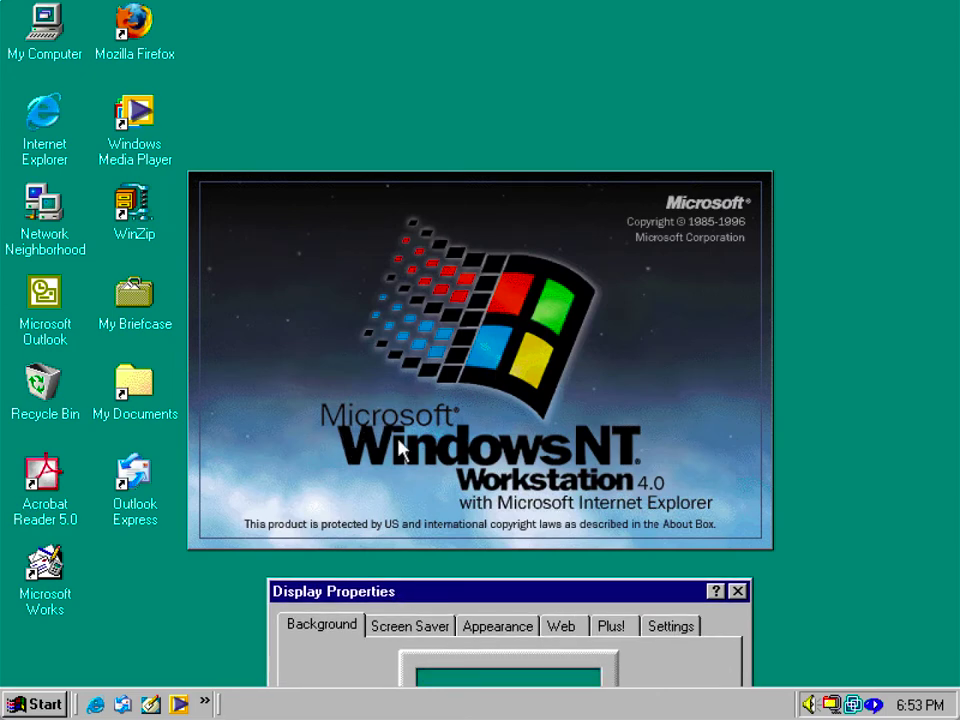
drag(548, 596, 471, 104)
- Apply the Zapotec wallpaper to the desktop with its display mode set to Tile
click(517, 532)
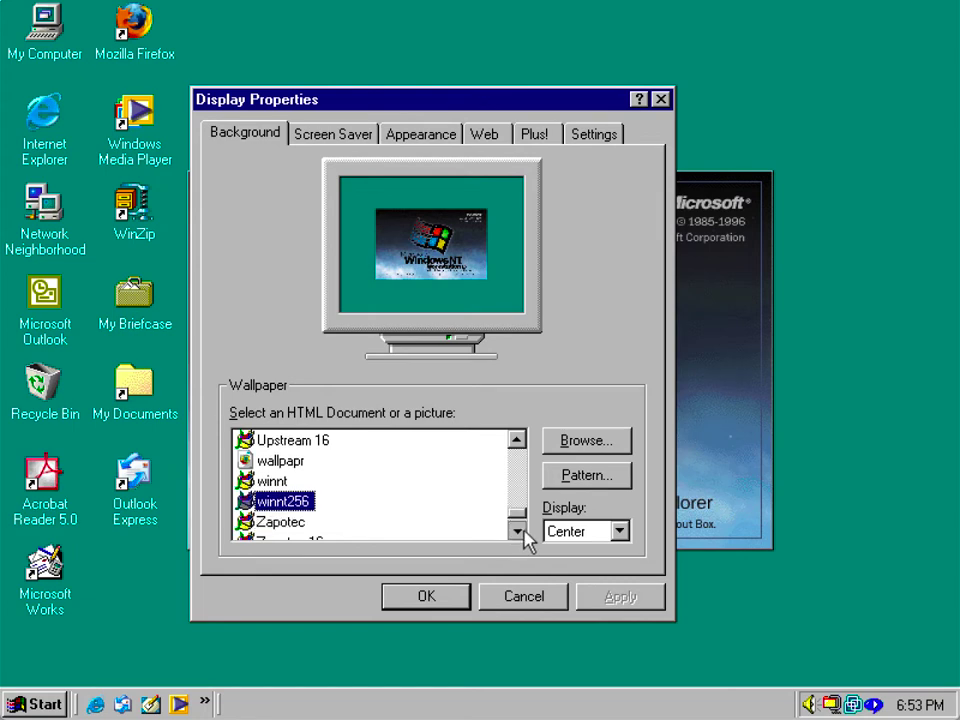
key(Down)
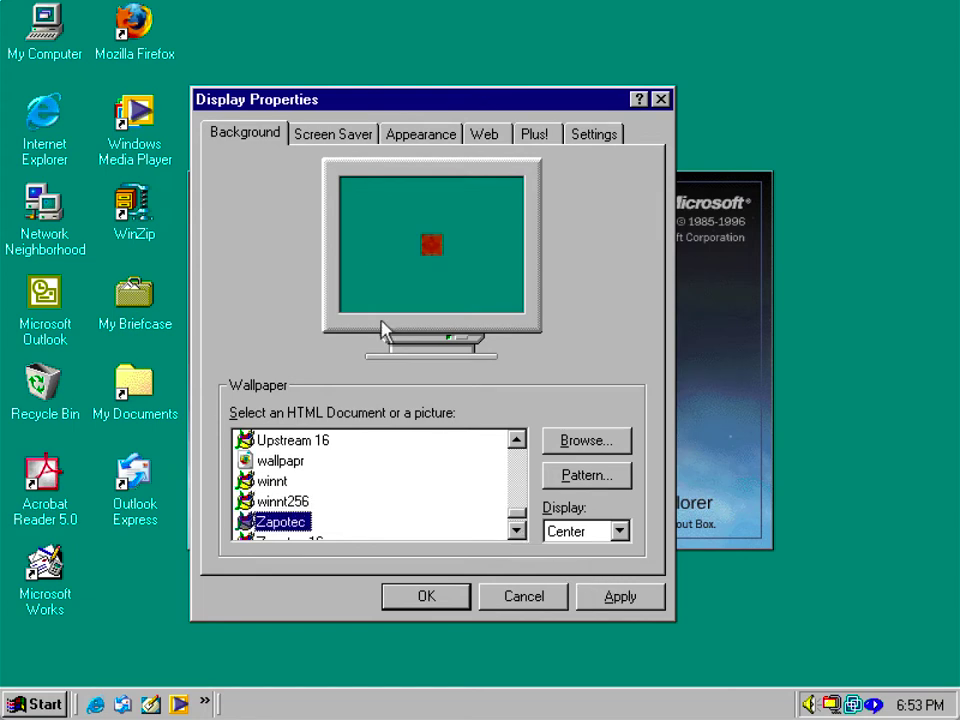
click(556, 522)
click(574, 572)
click(619, 600)
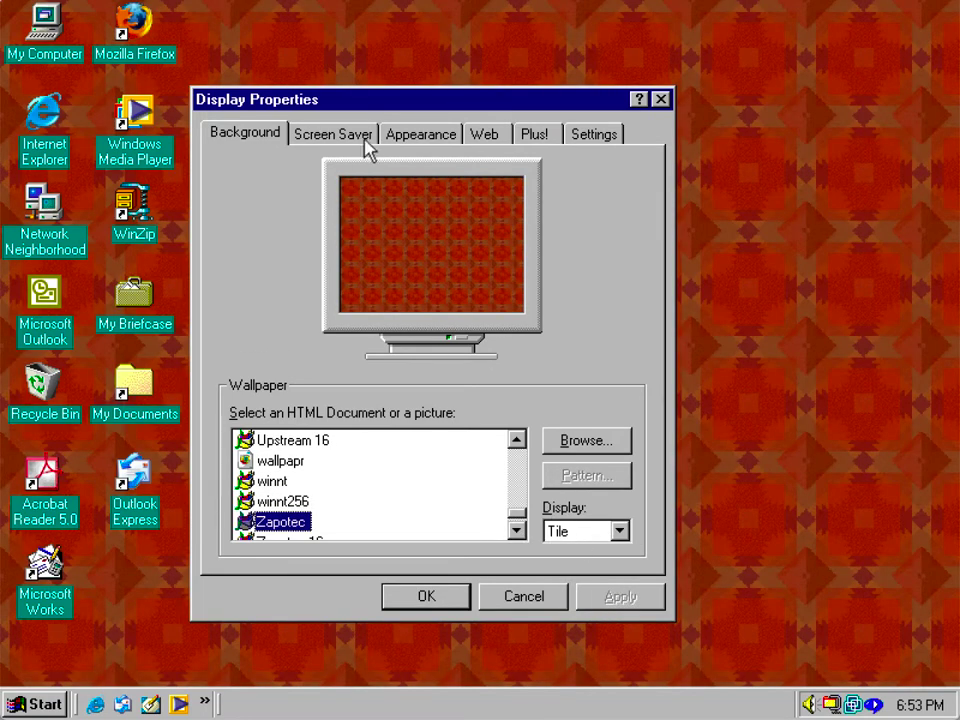
- Move the Display Properties window aside and apply the Zapotec 16 wallpaper
drag(387, 113, 506, 106)
key(Down)
click(719, 592)
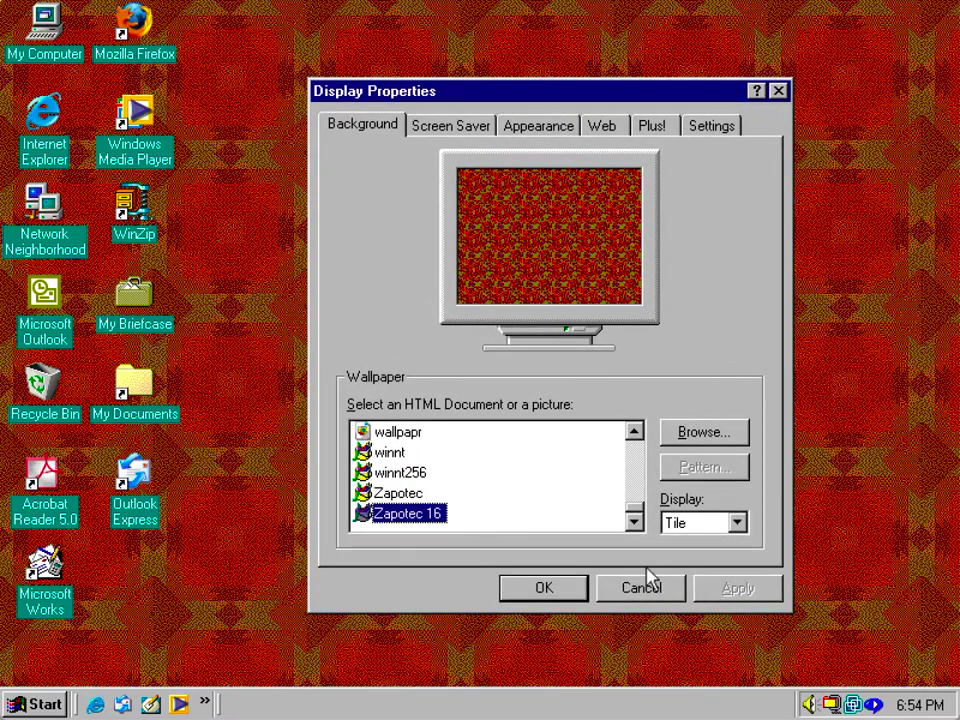
- Reapply the winnt256 wallpaper with its display mode set to Center
click(408, 474)
click(712, 524)
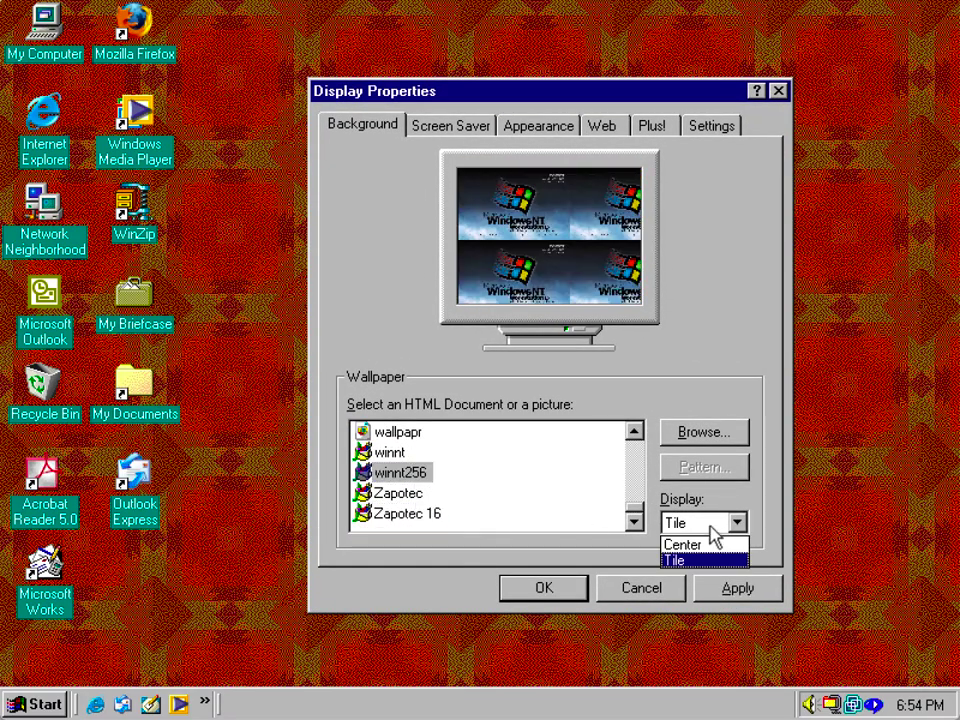
click(709, 545)
click(738, 592)
- Turn on stretching the desktop wallpaper to fit the screen in the Plus! visual settings and apply it
click(603, 128)
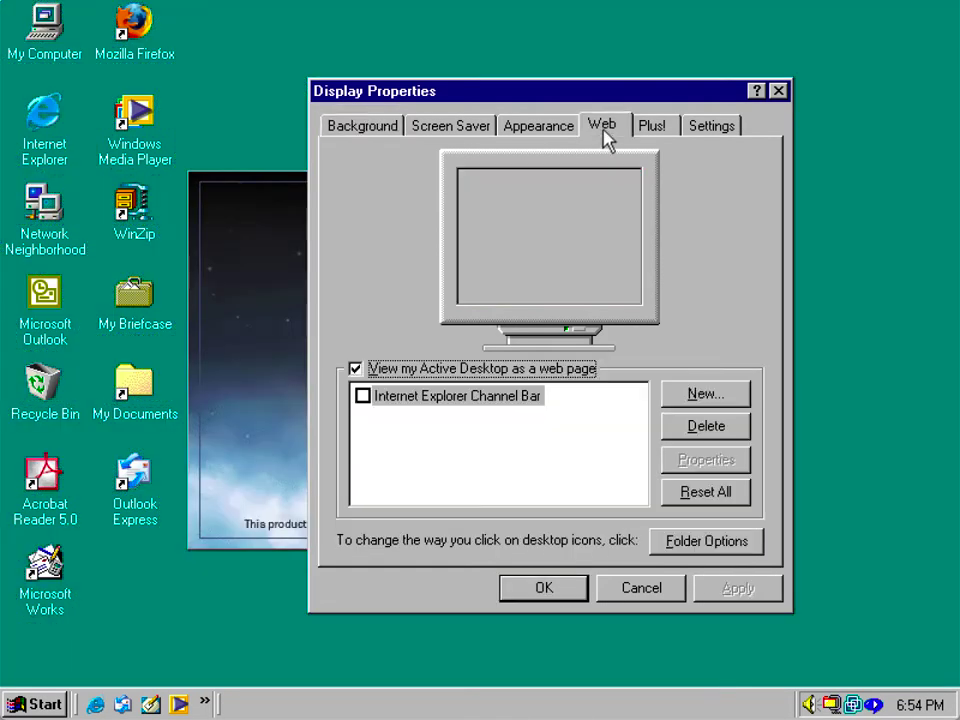
click(654, 126)
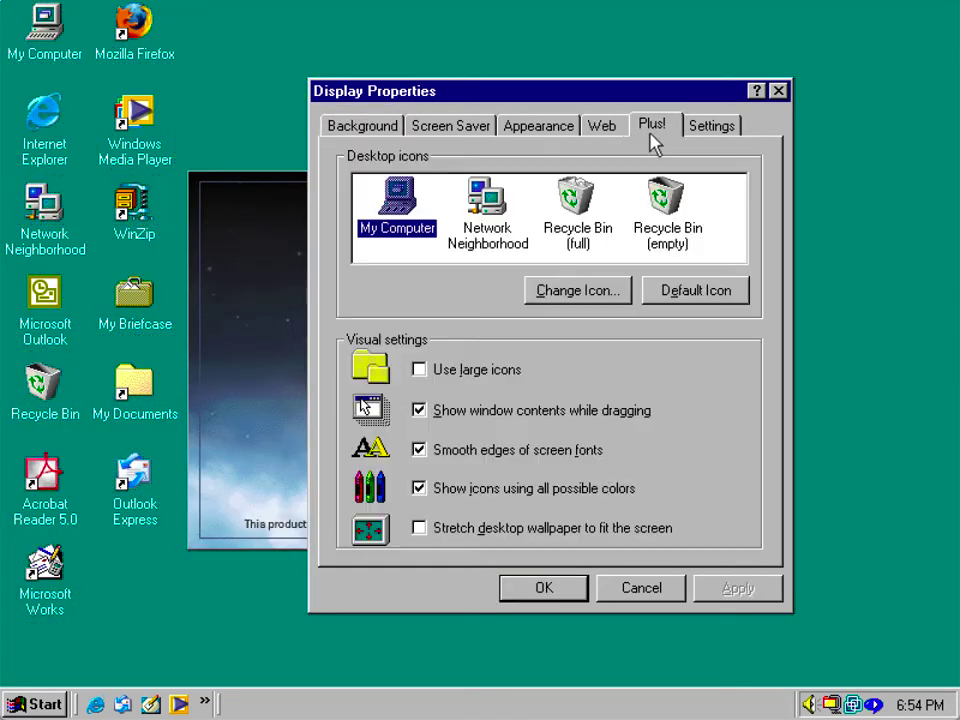
click(505, 530)
click(738, 589)
- Turn wallpaper stretching back off, apply the change, and close Display Properties from the background settings
click(578, 530)
click(738, 589)
click(360, 126)
click(545, 588)
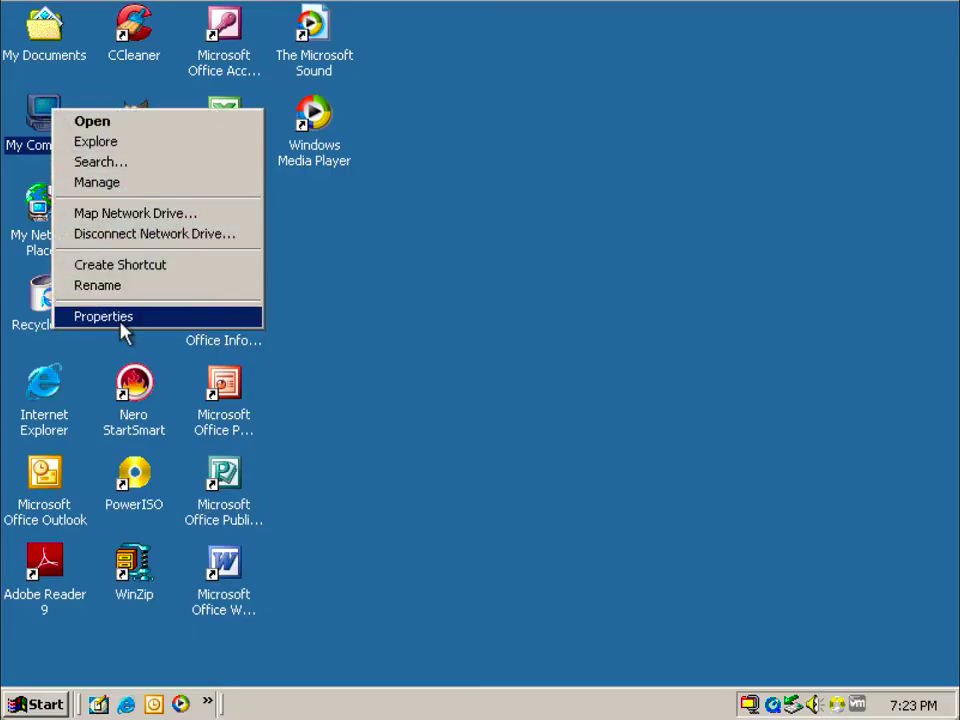
- View the Windows 2000 system information in My Computer's properties and close the dialog
click(120, 316)
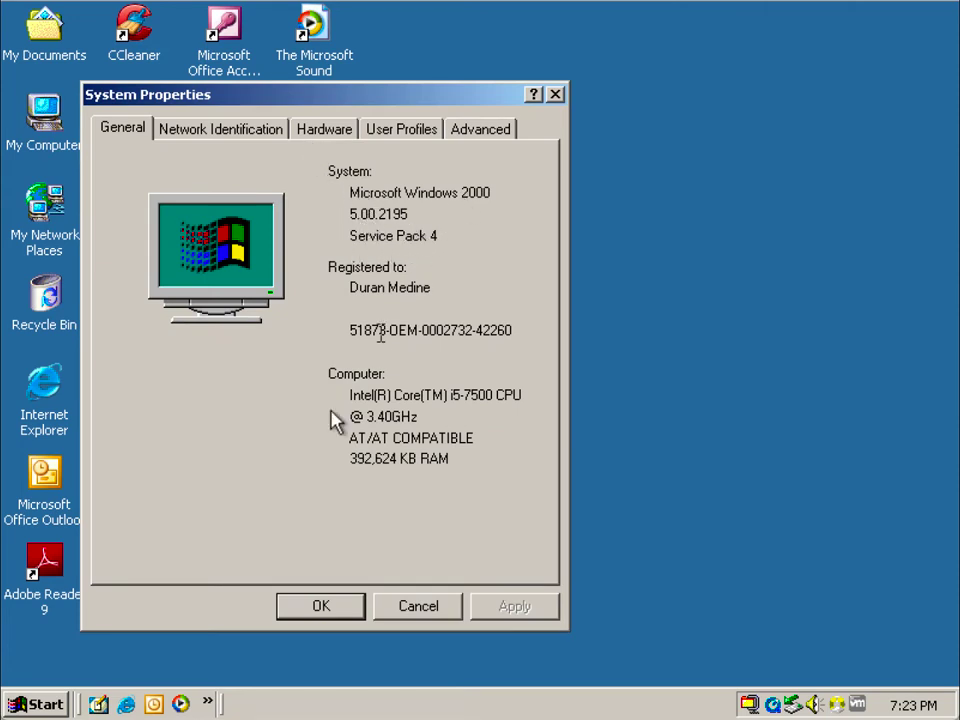
click(343, 618)
- Open the desktop's Display Properties and check the wallpaper file browser, closing it without choosing a file
right_click(431, 428)
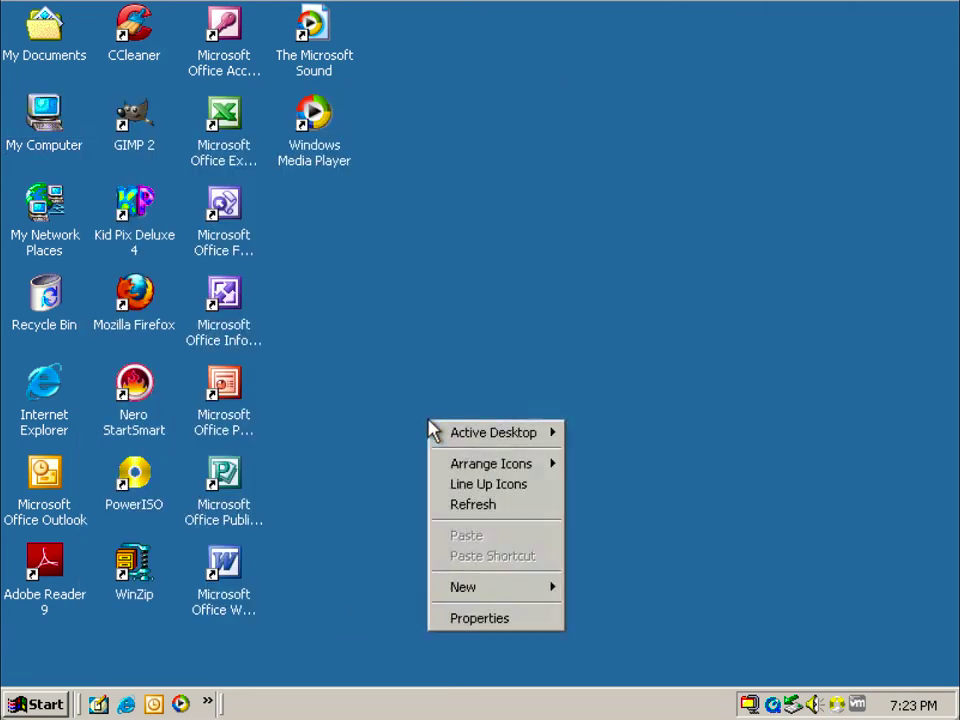
click(500, 622)
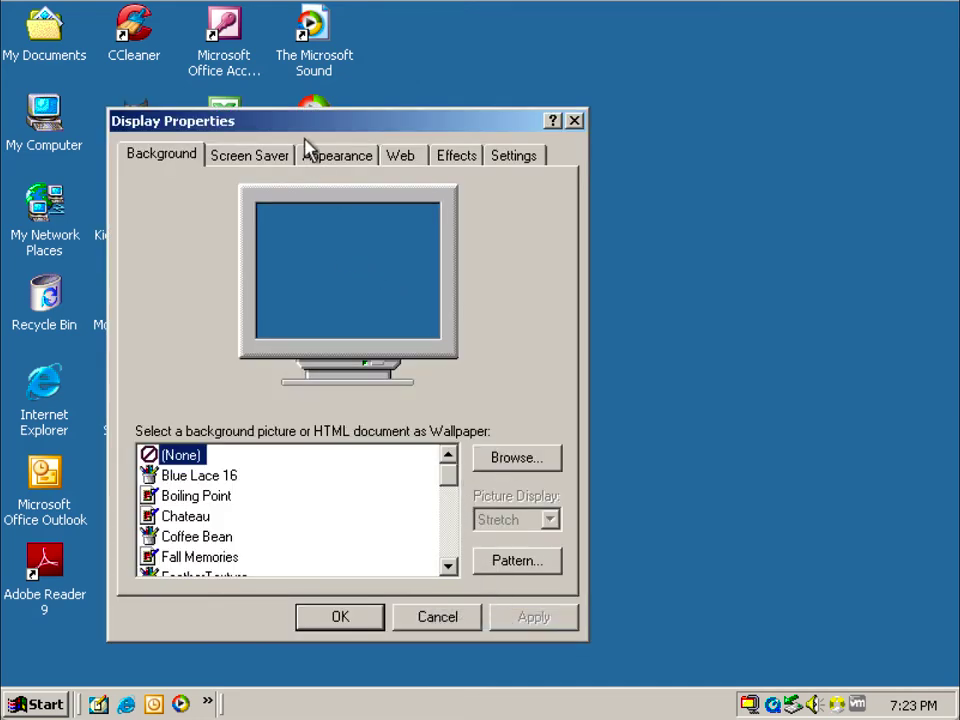
drag(296, 128, 198, 24)
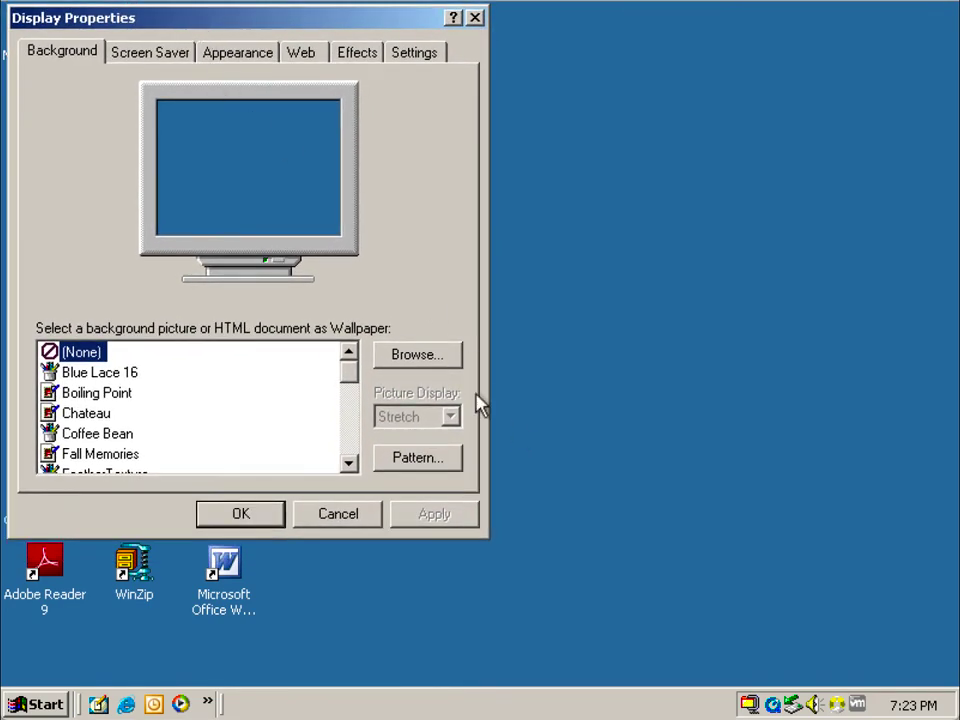
click(418, 356)
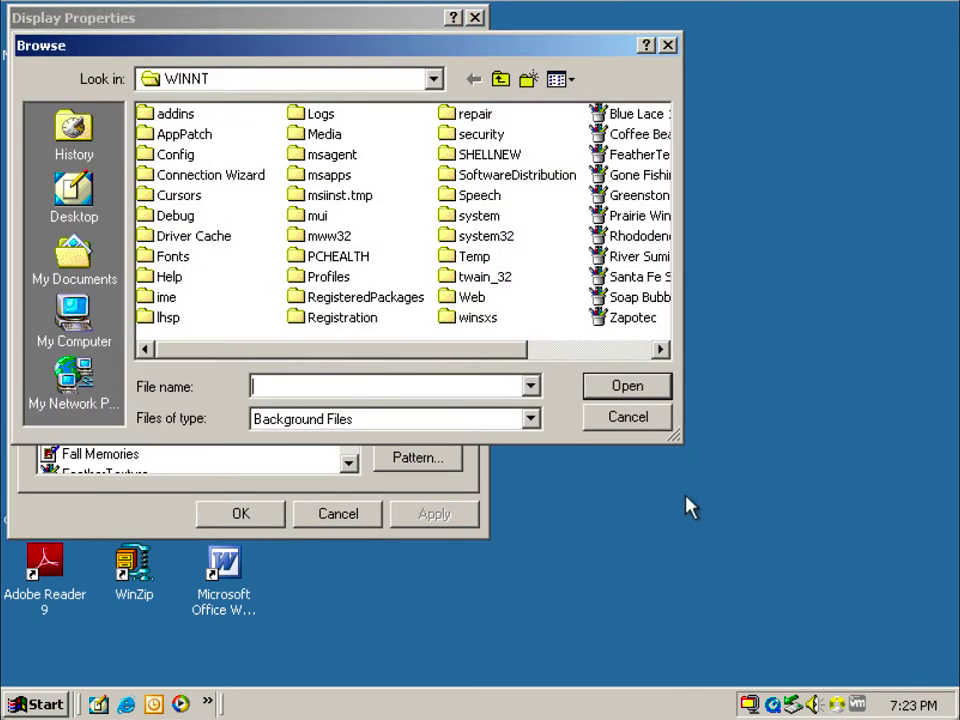
click(655, 420)
- Preview the desktop patterns one by one from 50% Gray to Waffle, then leave the pattern selection without choosing one
click(408, 455)
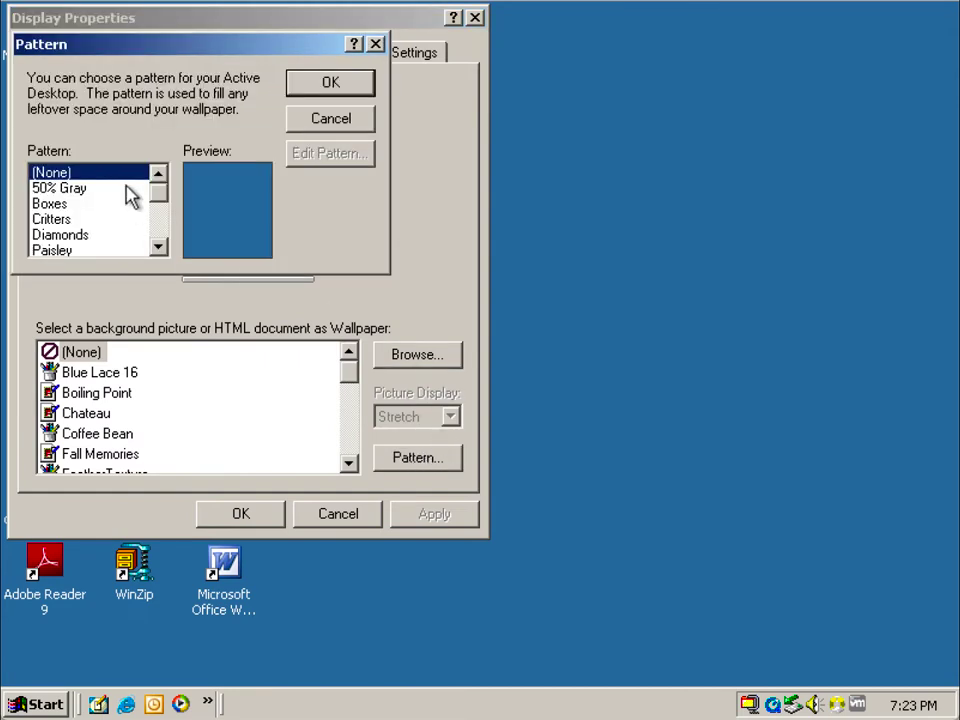
click(130, 191)
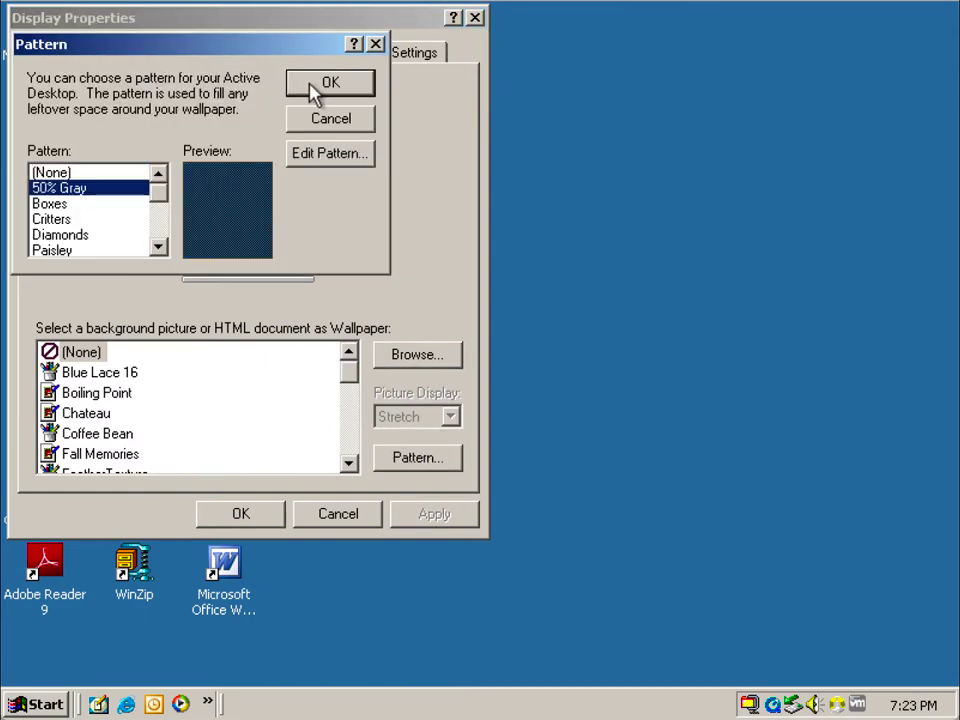
key(Down)
key(Down)
key(Down)
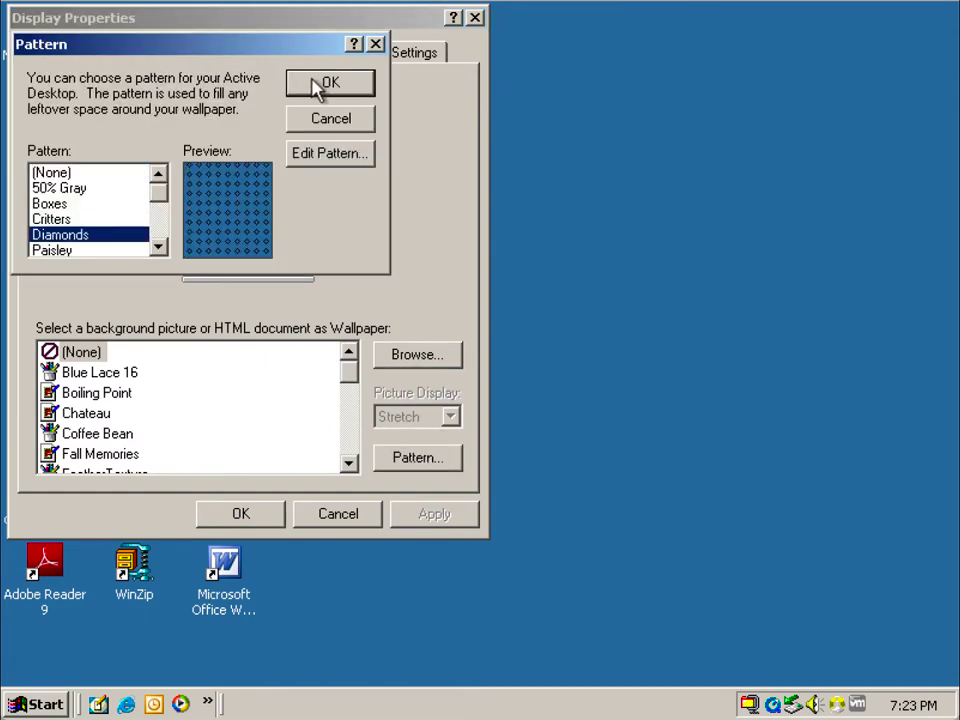
key(Down)
key(Down)
key(Down)
key(Down)
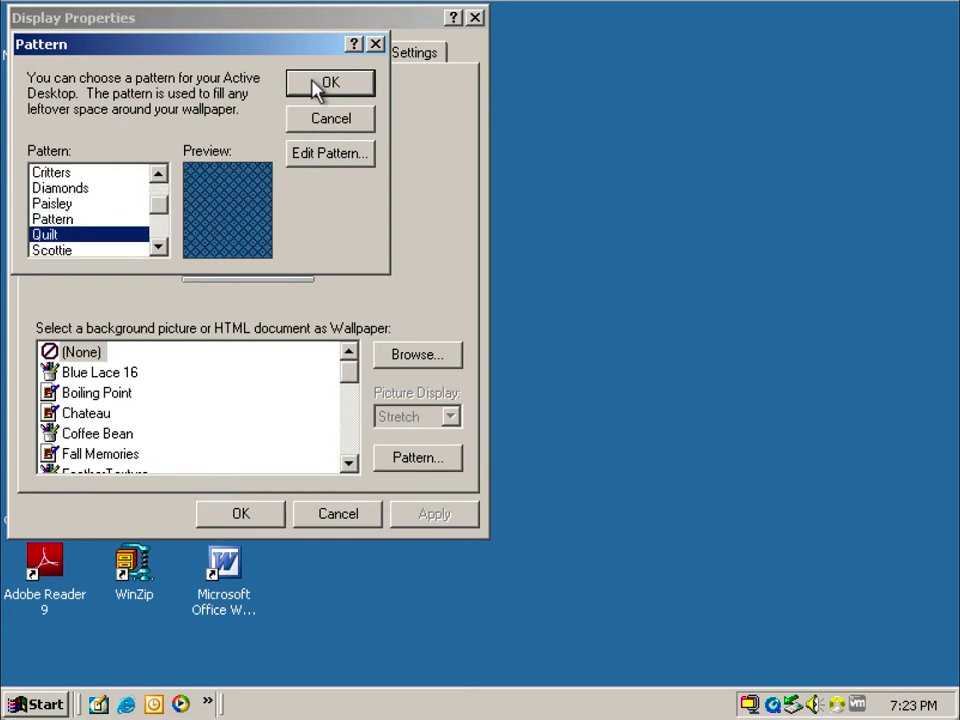
key(Down)
key(Down)
key(Down)
key(Down)
key(Down)
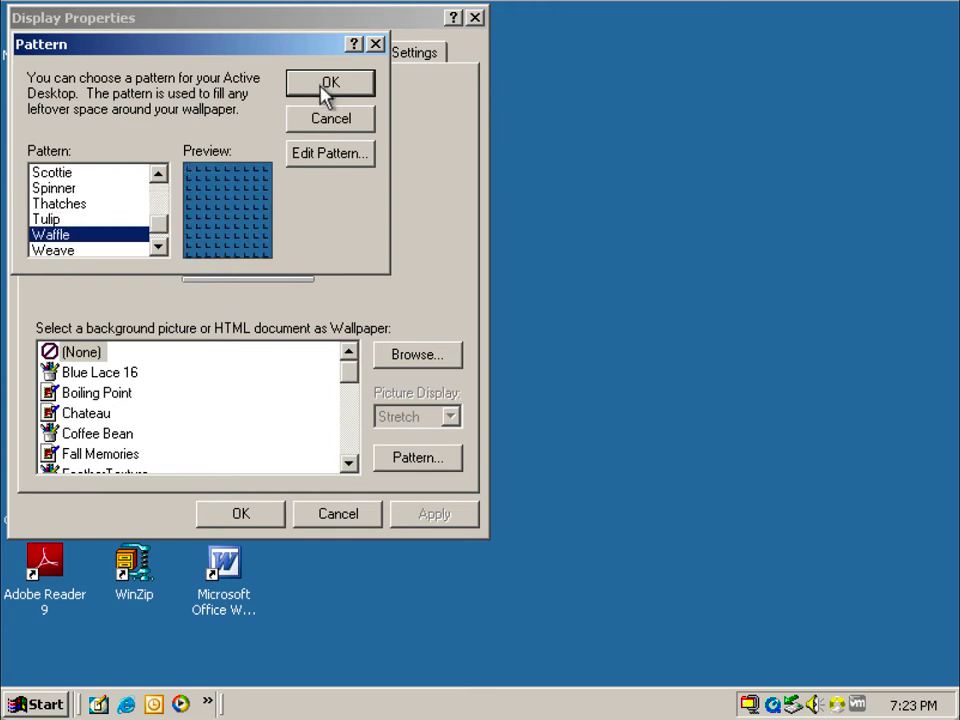
click(331, 120)
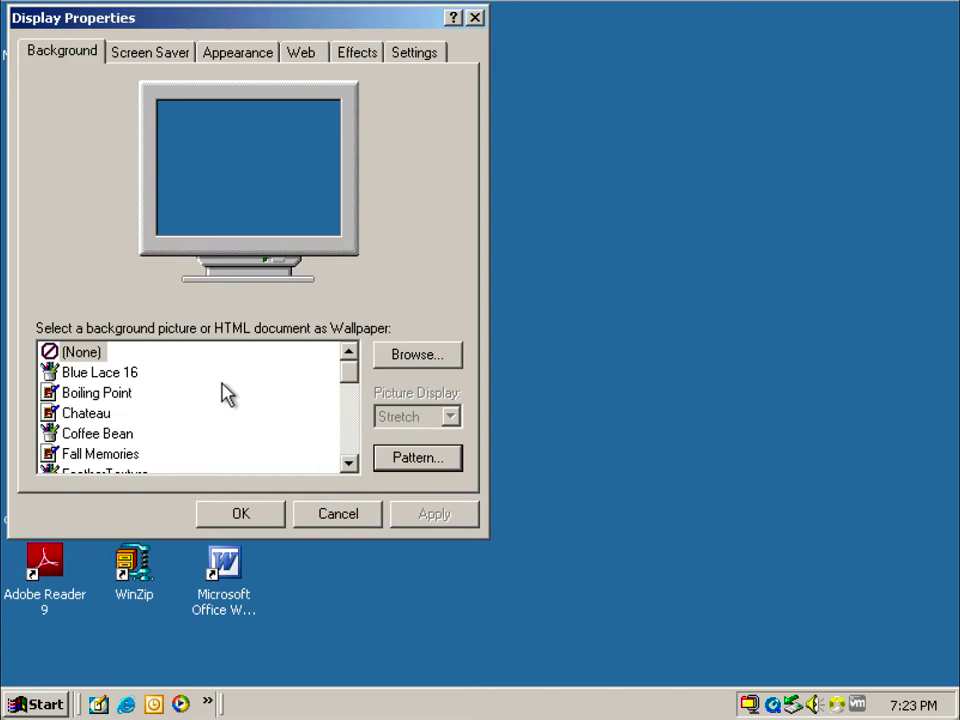
- Apply the Blue Lace 16 wallpaper with its picture display set to Tile, followed by the tiled Boiling Point wallpaper
click(96, 374)
click(449, 416)
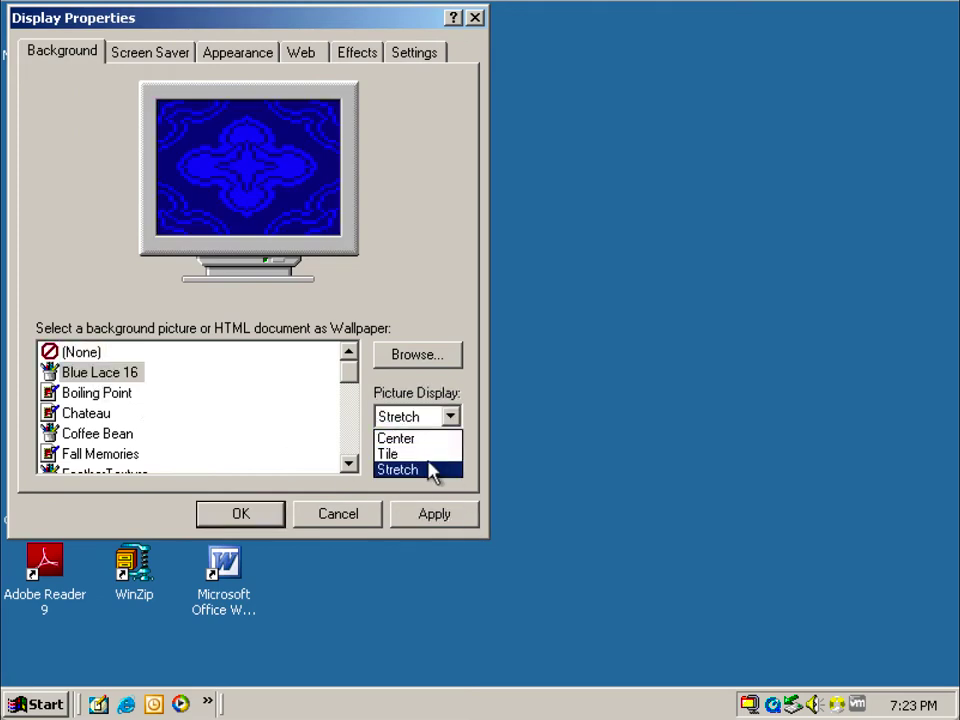
click(425, 454)
click(434, 513)
key(Down)
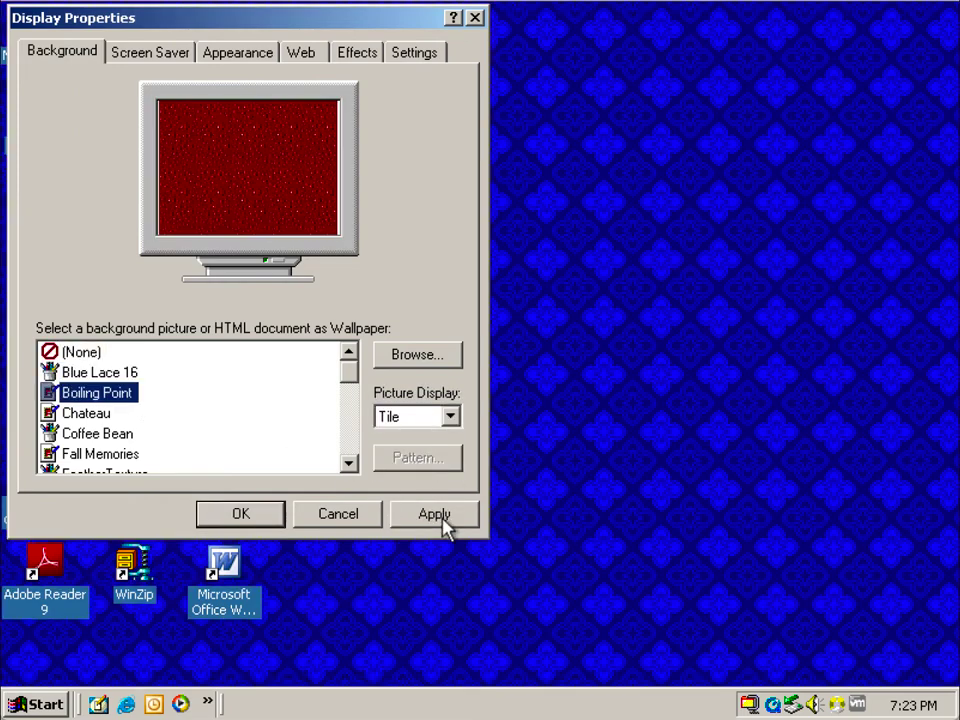
click(443, 521)
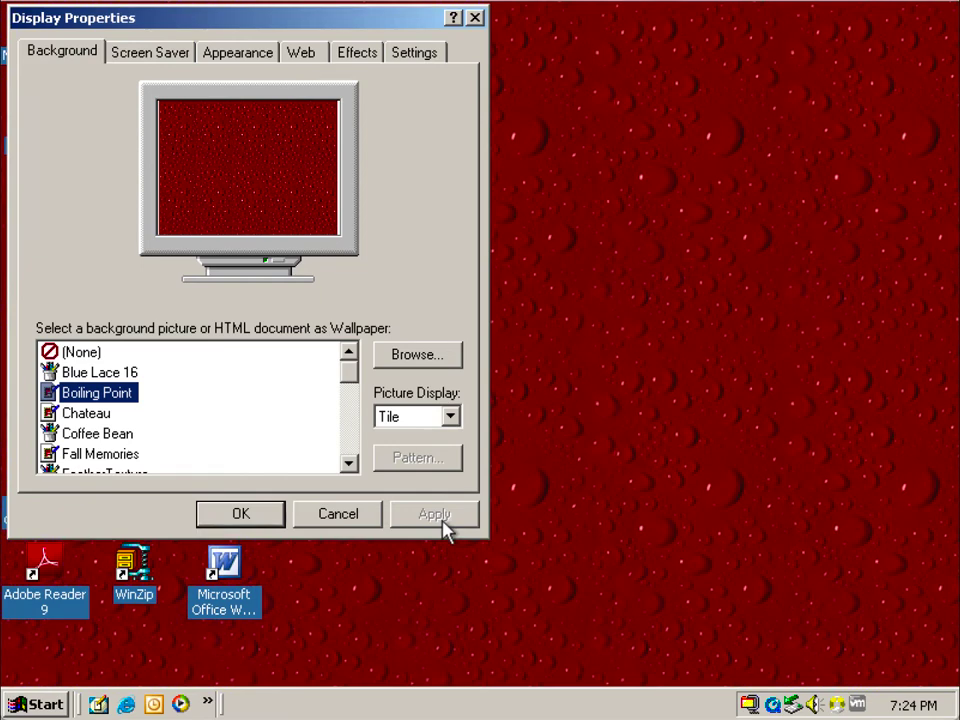
- Apply the Chateau wallpaper with its picture display set to Stretch
key(Down)
click(416, 420)
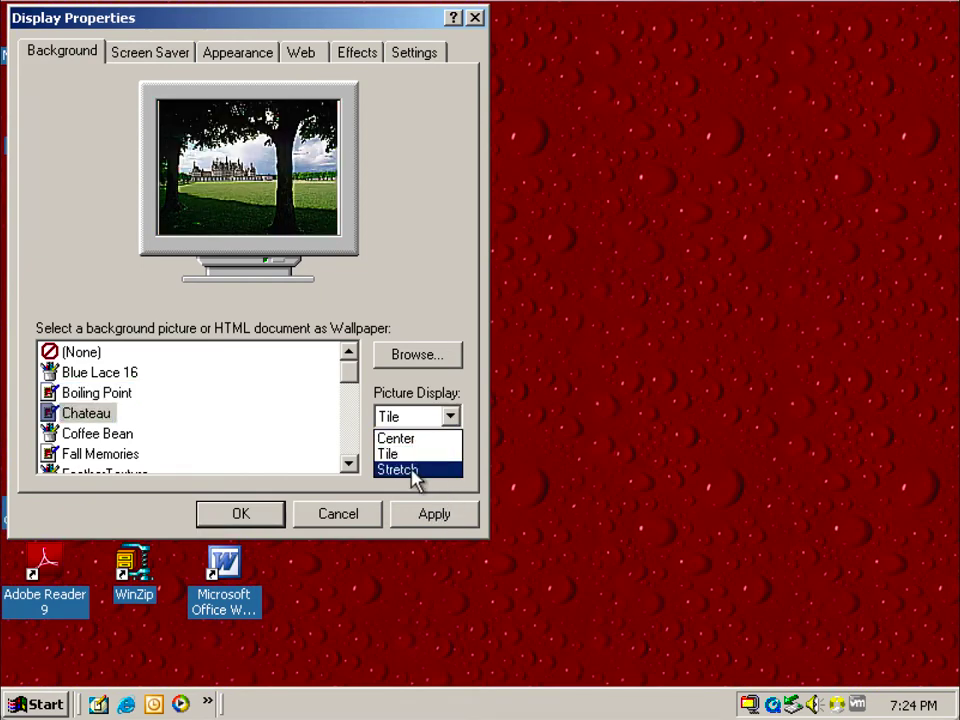
click(416, 476)
click(440, 527)
- Apply the Coffee Bean wallpaper with its picture display set to Tile
key(Down)
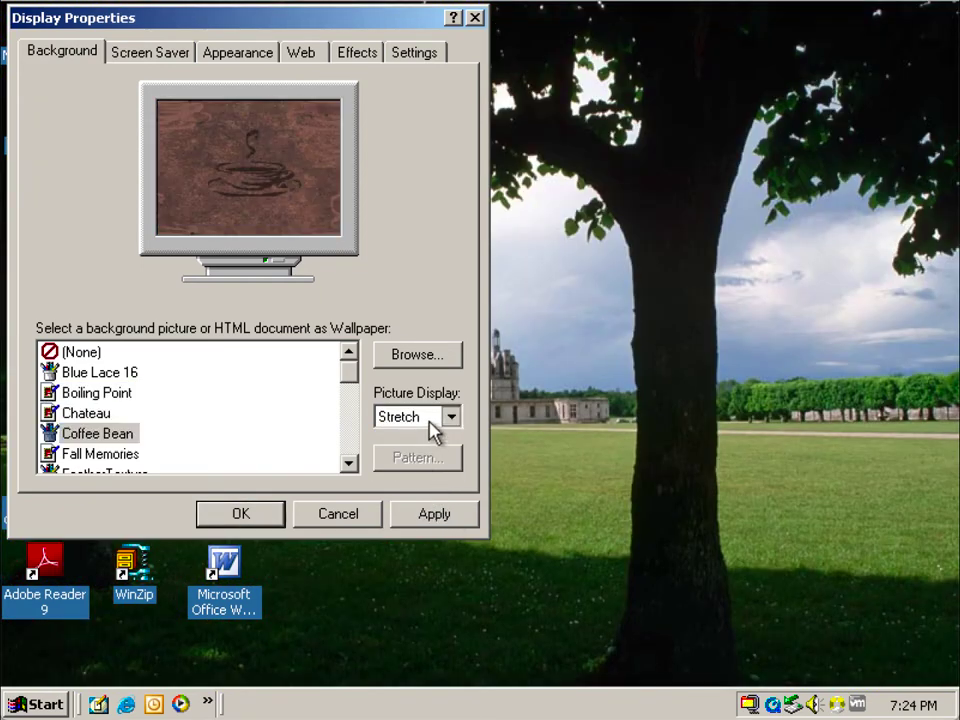
click(430, 418)
click(431, 454)
click(448, 518)
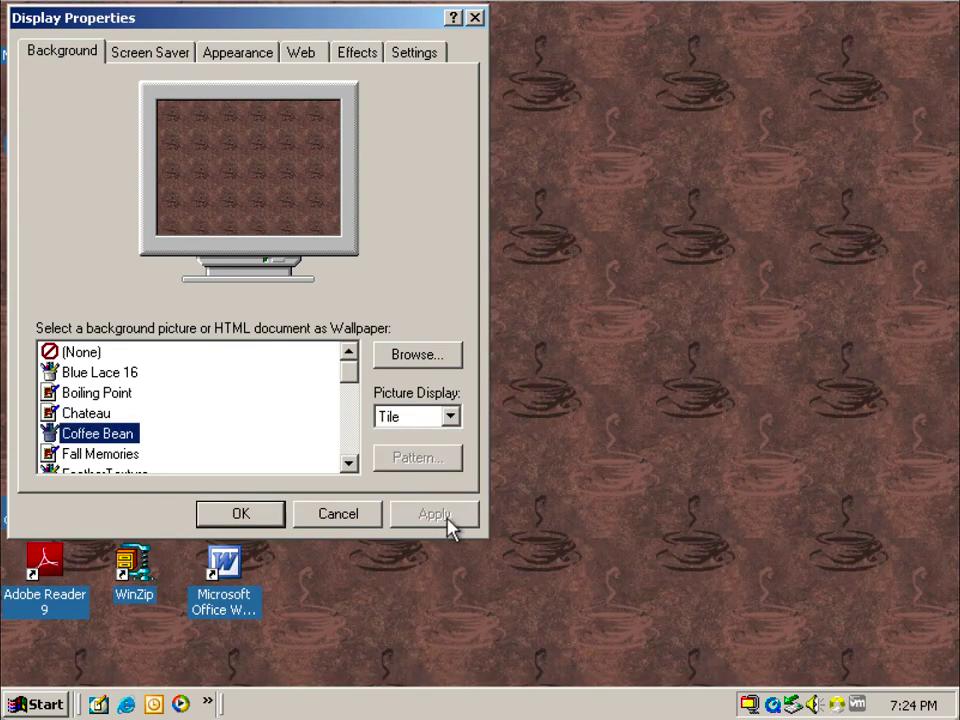
- Go back to the Chateau wallpaper and apply it with its picture display set to Stretch
click(86, 412)
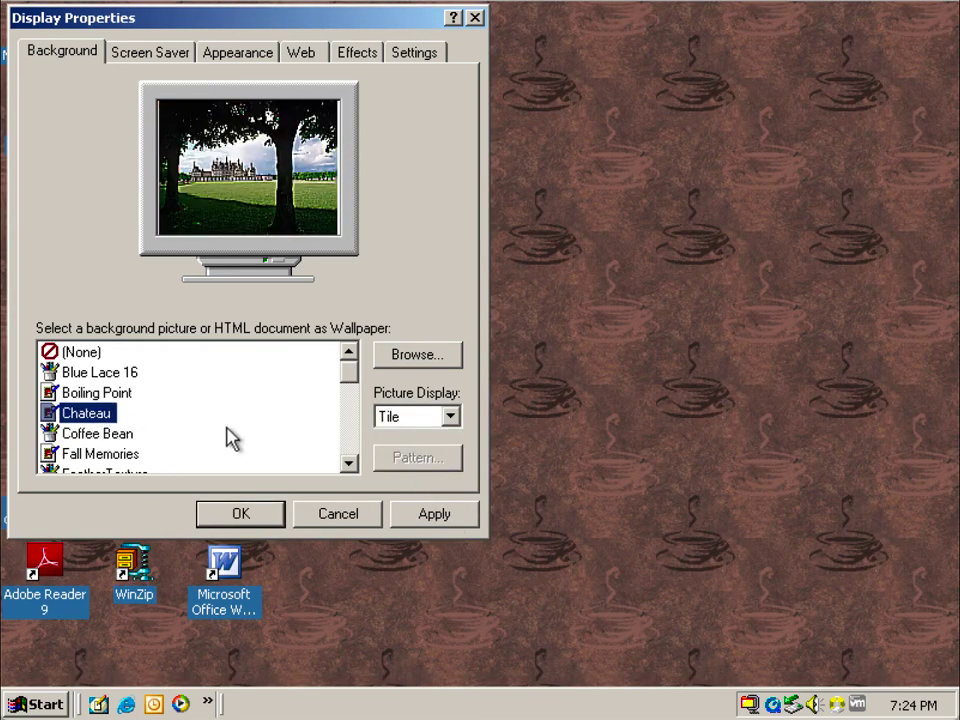
click(416, 418)
click(409, 470)
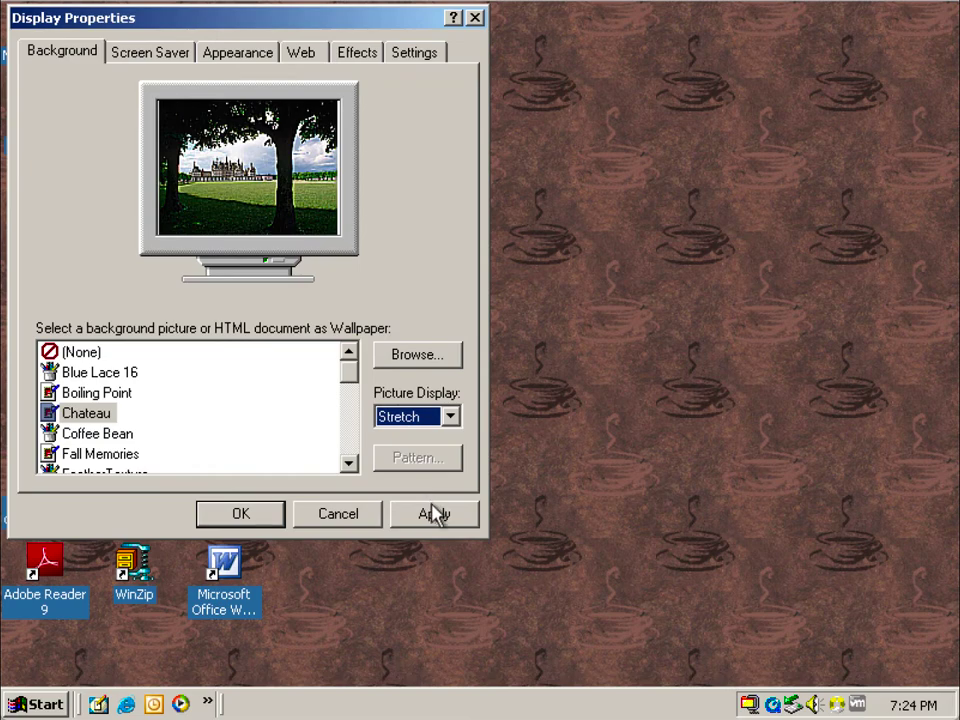
click(435, 514)
- Check the Active Desktop web content settings in Display Properties and return to the background settings
drag(167, 30, 171, 64)
right_click(583, 170)
mouse_move(652, 180)
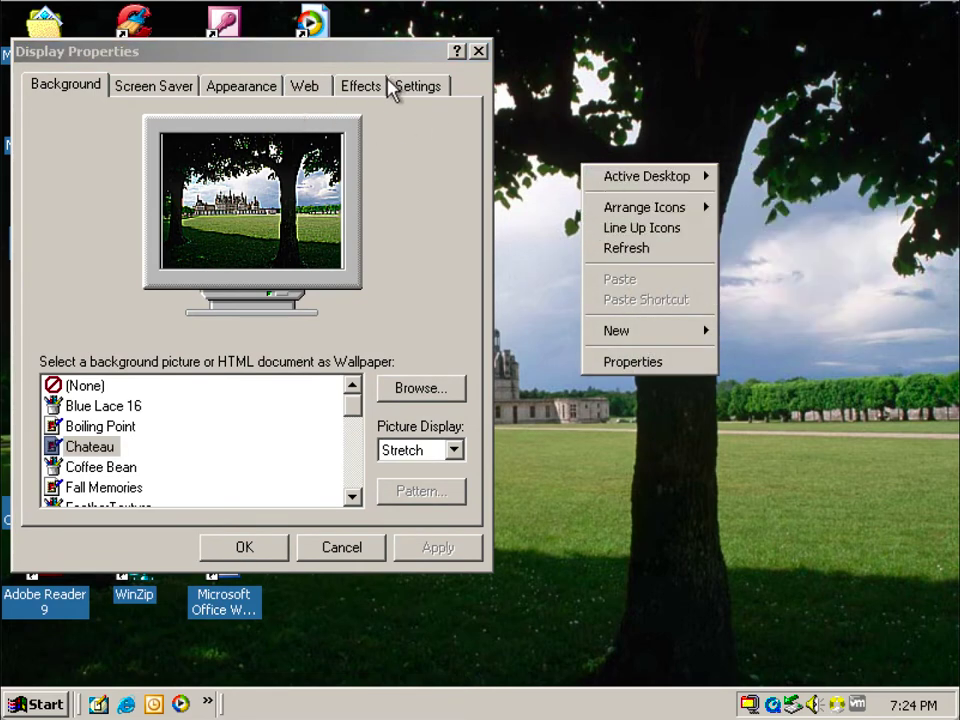
click(300, 88)
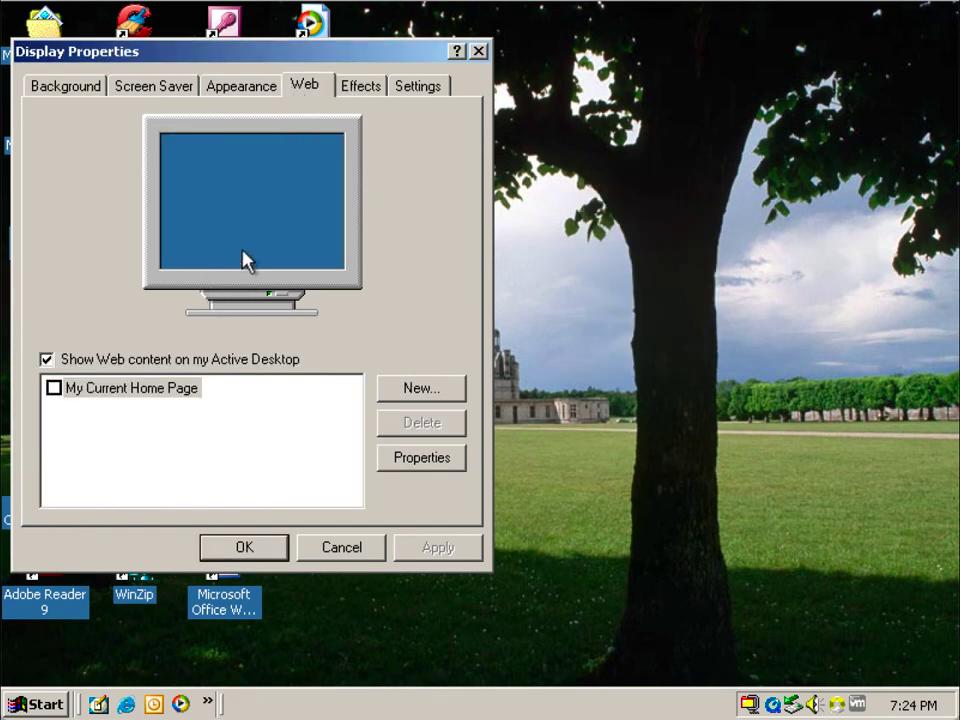
click(64, 88)
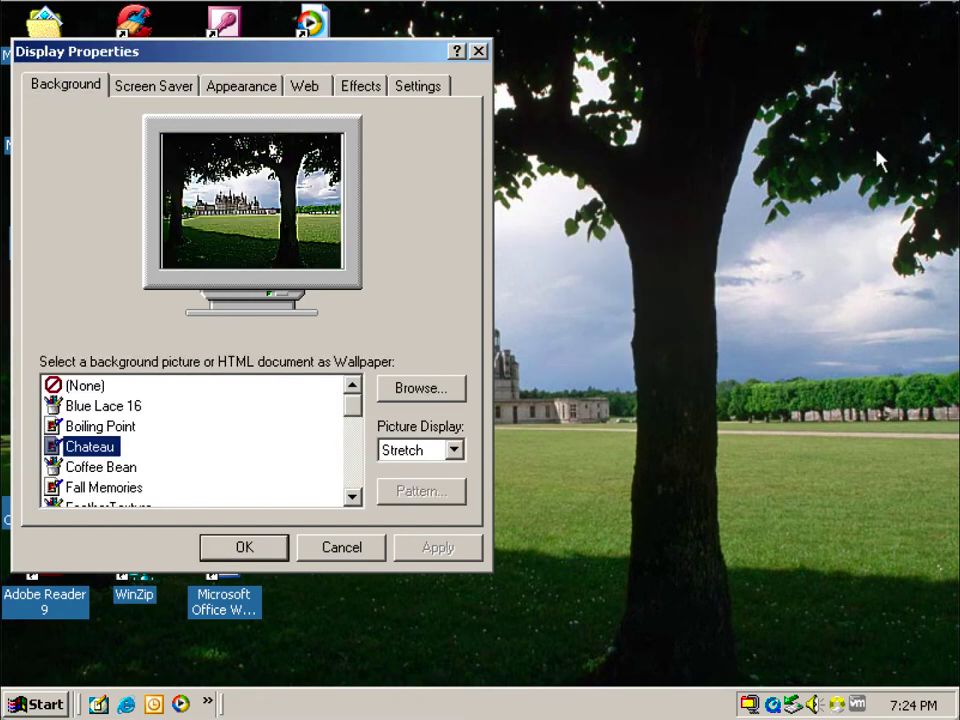
- Hide the desktop icons through the Active Desktop options and shift the Display Properties window slightly
right_click(748, 151)
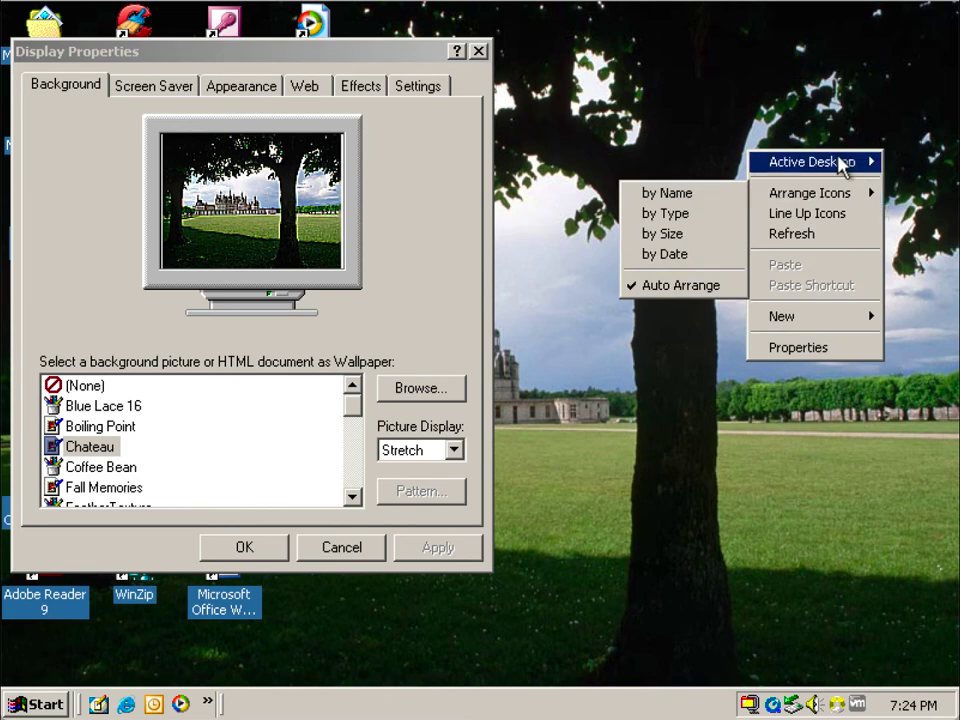
mouse_move(842, 165)
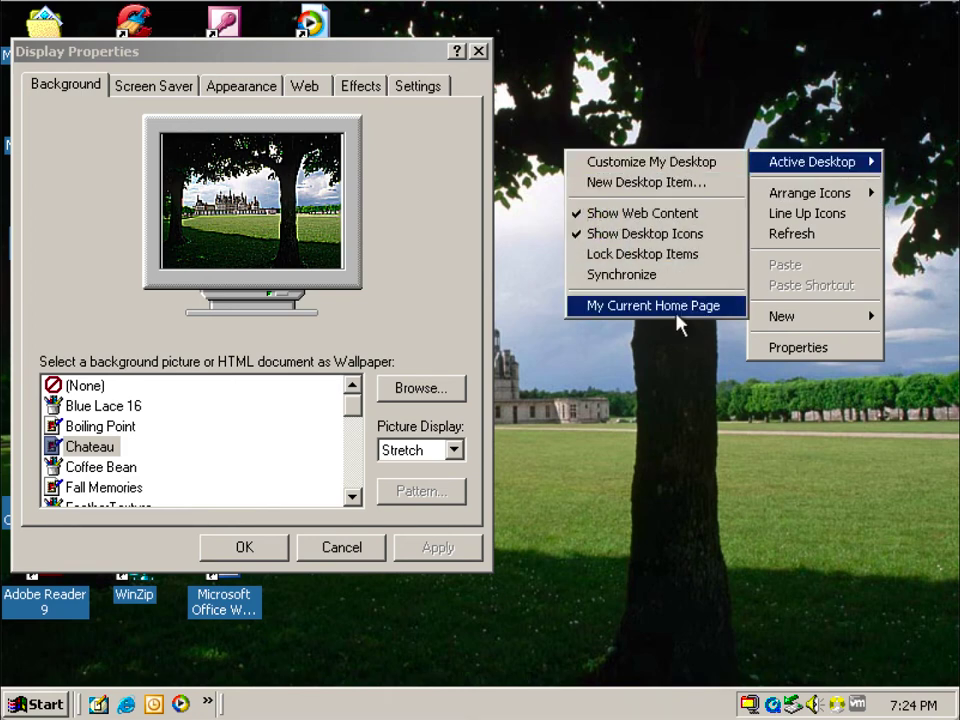
click(655, 236)
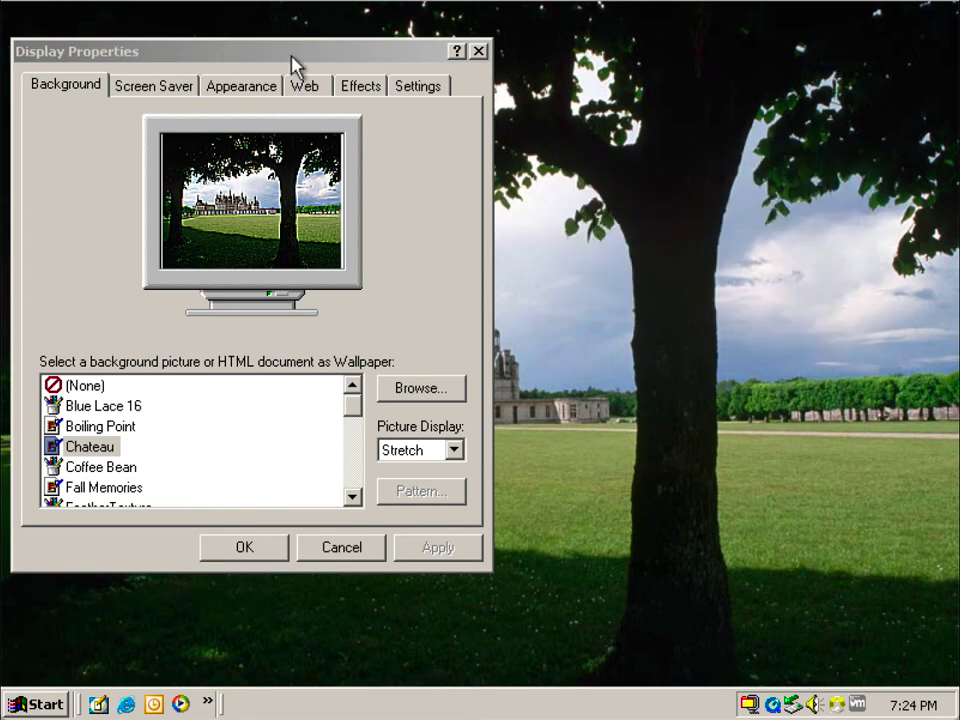
mouse_move(294, 65)
mouse_down()
mouse_move(364, 488)
mouse_move(444, 696)
mouse_move(476, 699)
mouse_move(482, 660)
mouse_move(398, 175)
mouse_move(279, 54)
mouse_move(295, 52)
mouse_up()
- Turn the desktop icons back on through the Active Desktop options
right_click(599, 179)
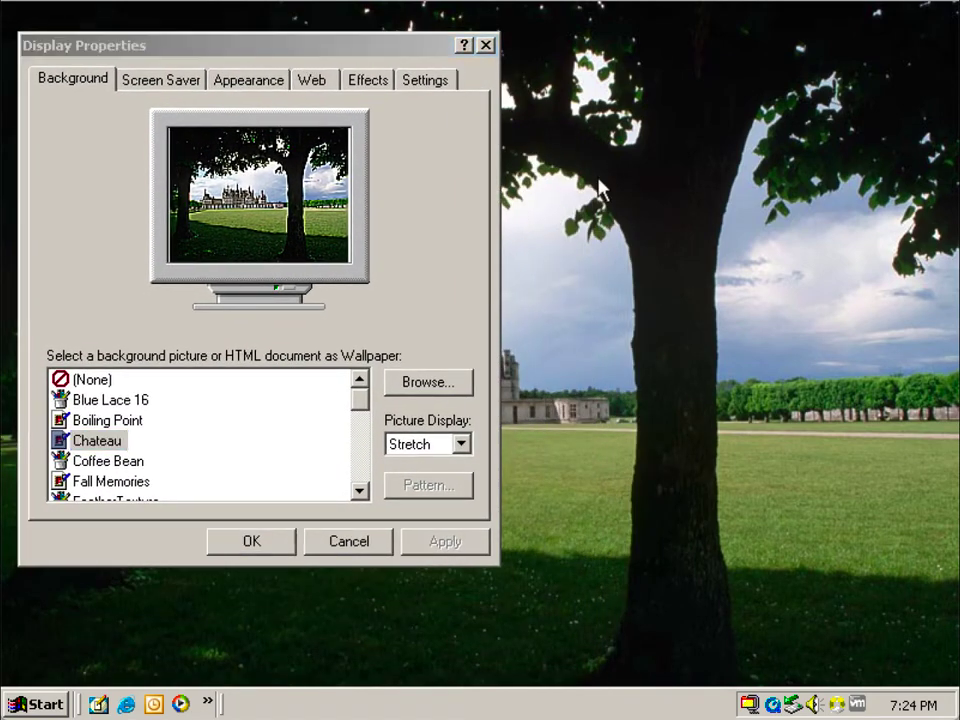
mouse_move(660, 190)
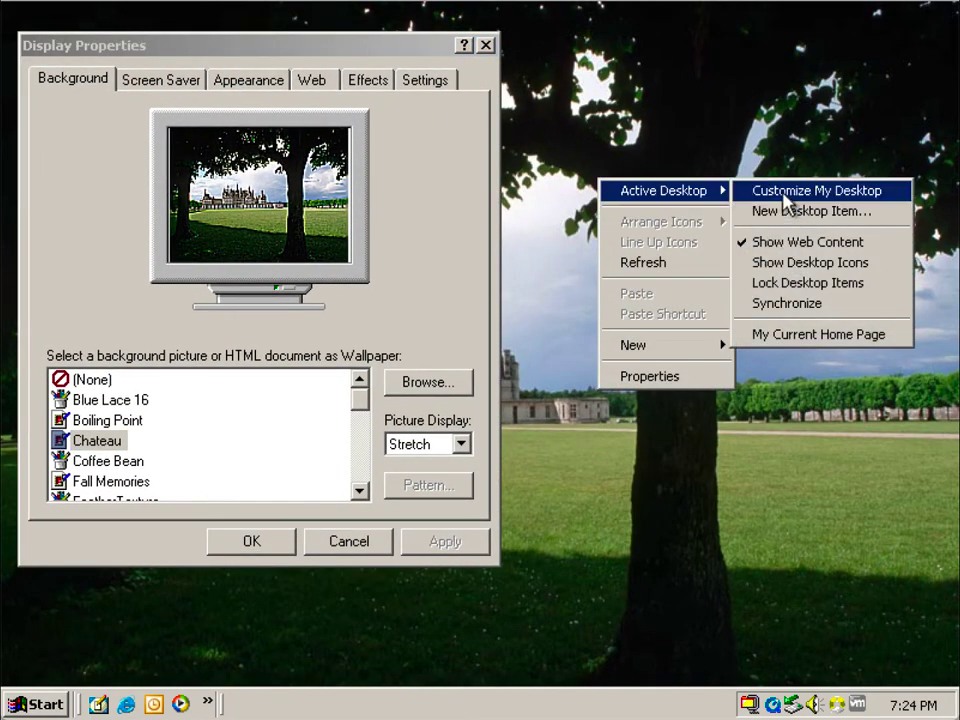
click(787, 263)
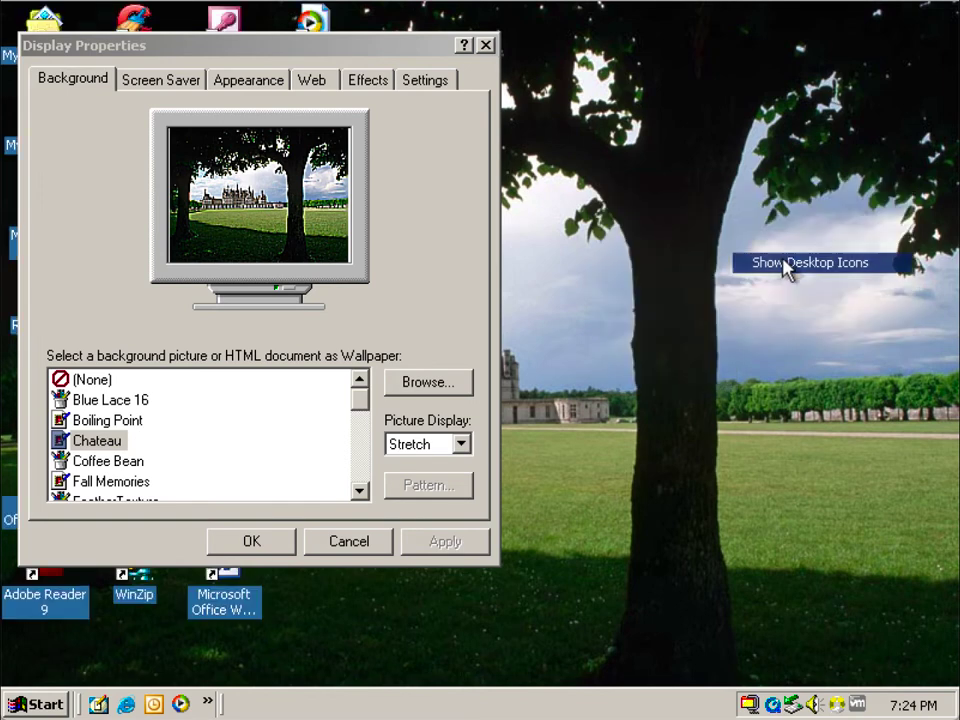
- Reapply the Coffee Bean wallpaper with its picture display set to Tile
click(120, 462)
click(461, 444)
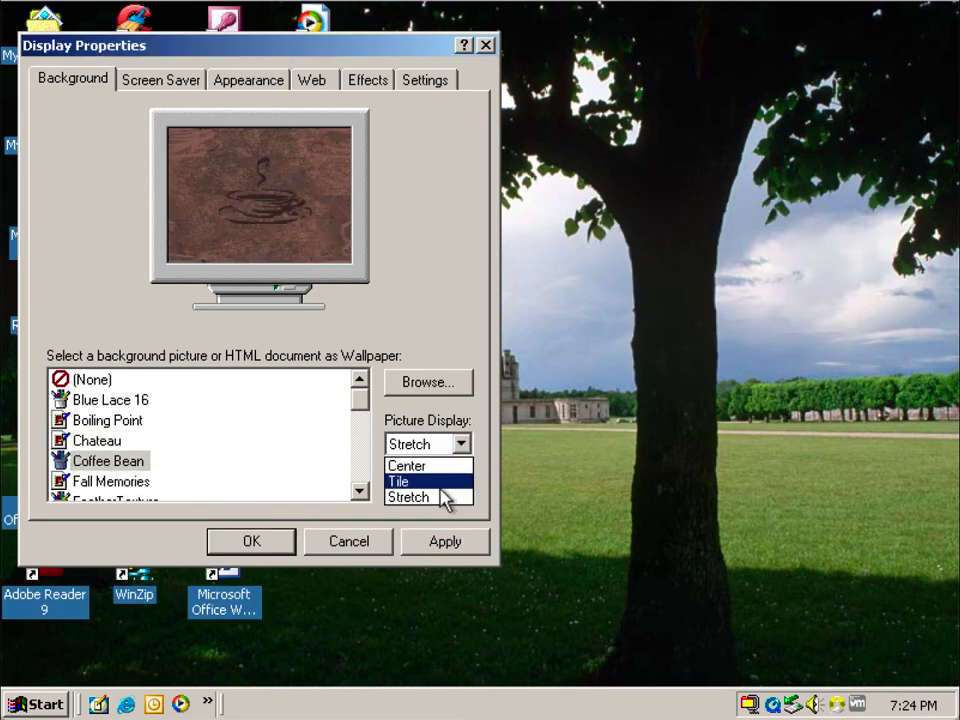
click(440, 481)
click(452, 547)
- Apply the Fall Memories wallpaper tiled and move Display Properties aside to the desktop's upper-left corner
key(Down)
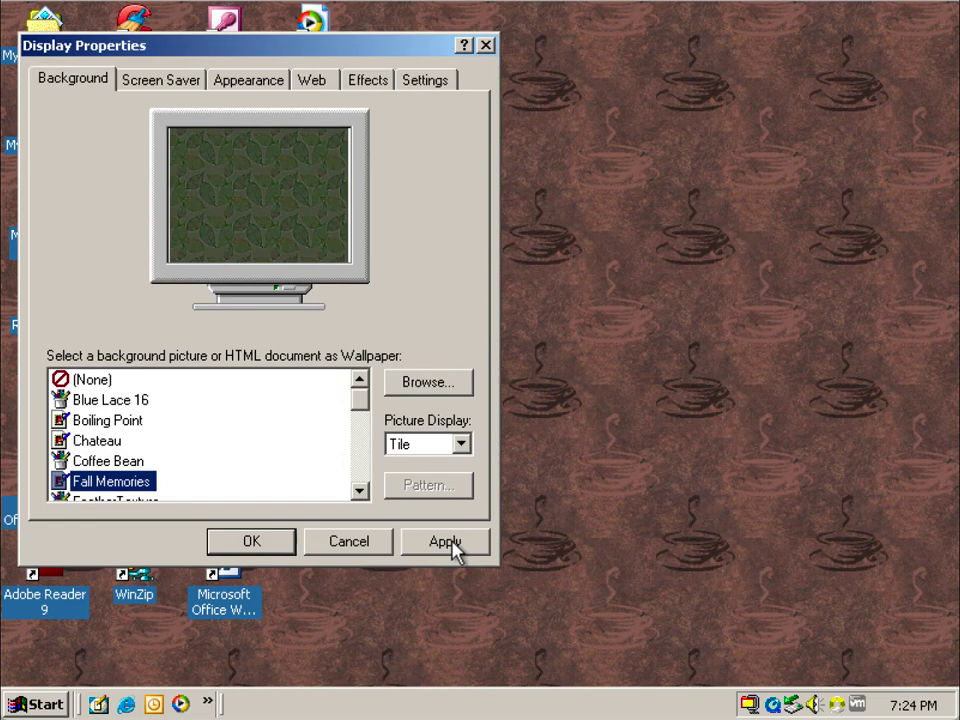
click(446, 541)
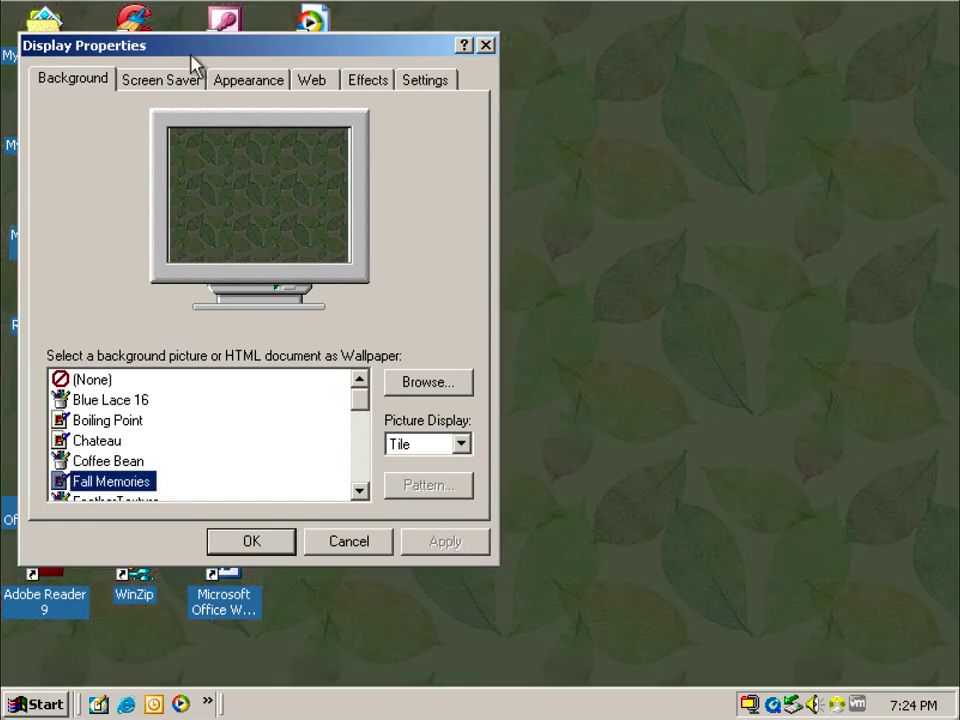
drag(192, 63, 178, 33)
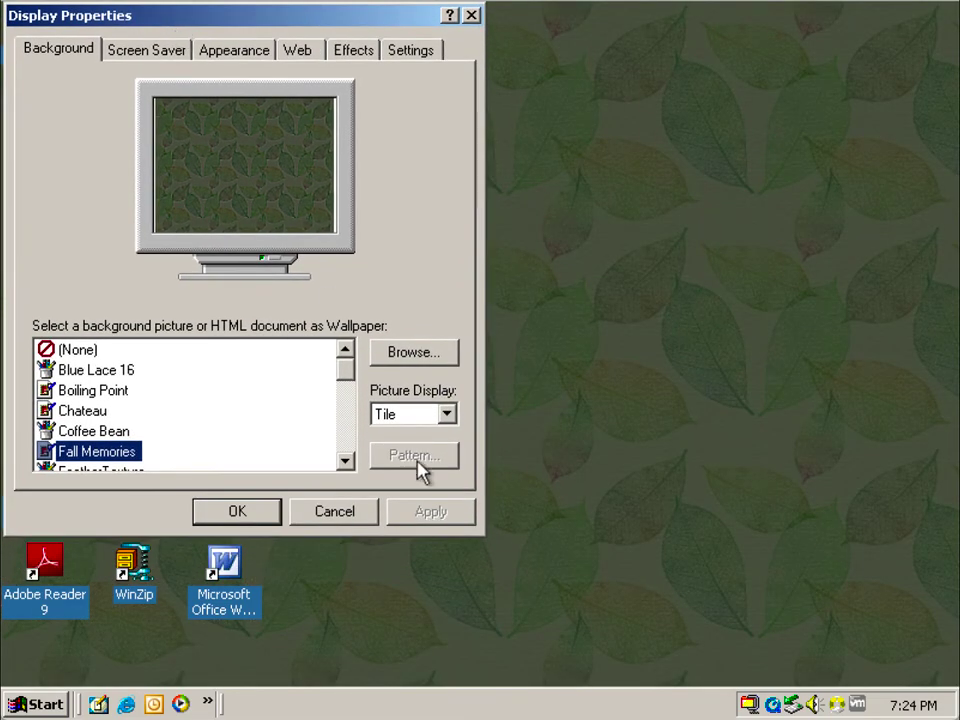
- Apply the tiled FeatherTexture wallpaper, followed by the tiled Fly Away wallpaper
key(Down)
click(443, 514)
key(Down)
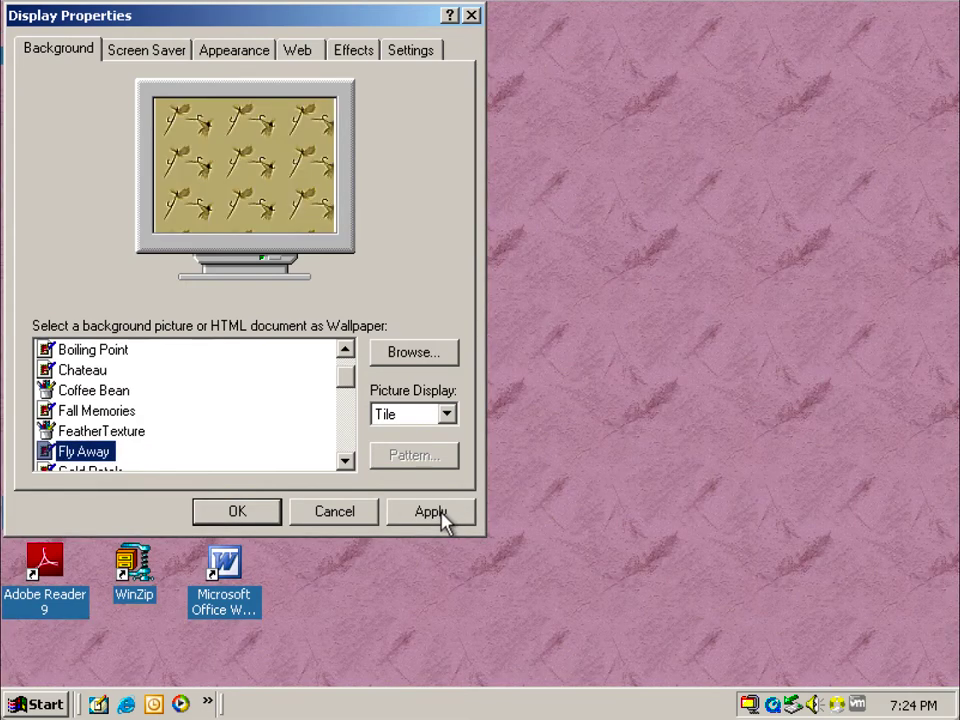
click(443, 514)
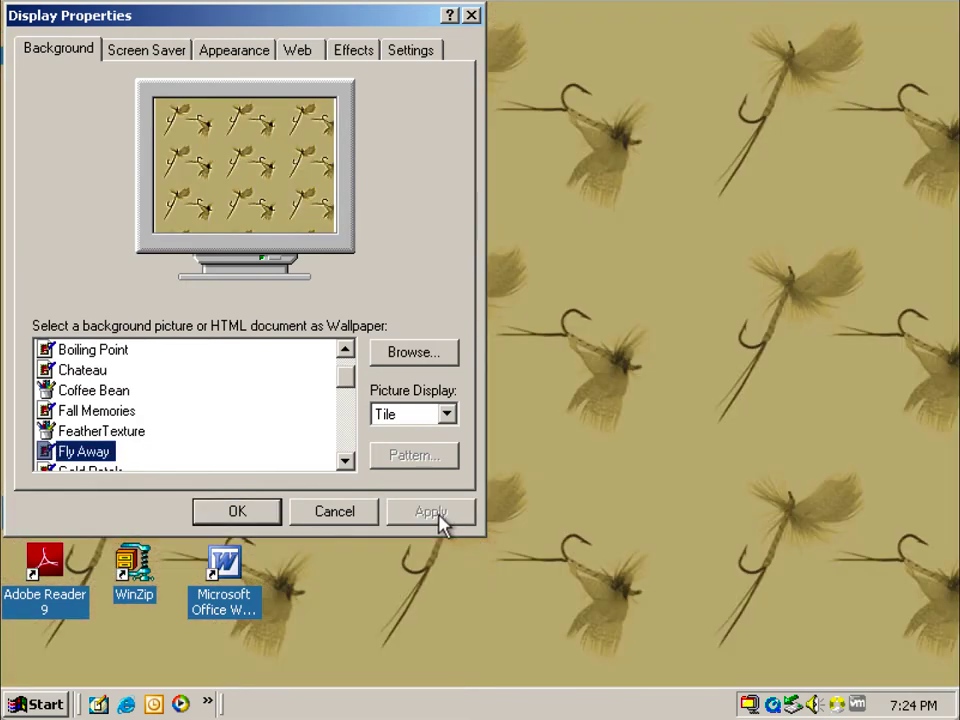
- Apply the Gold Petals wallpaper with its picture display set to Stretch
key(Down)
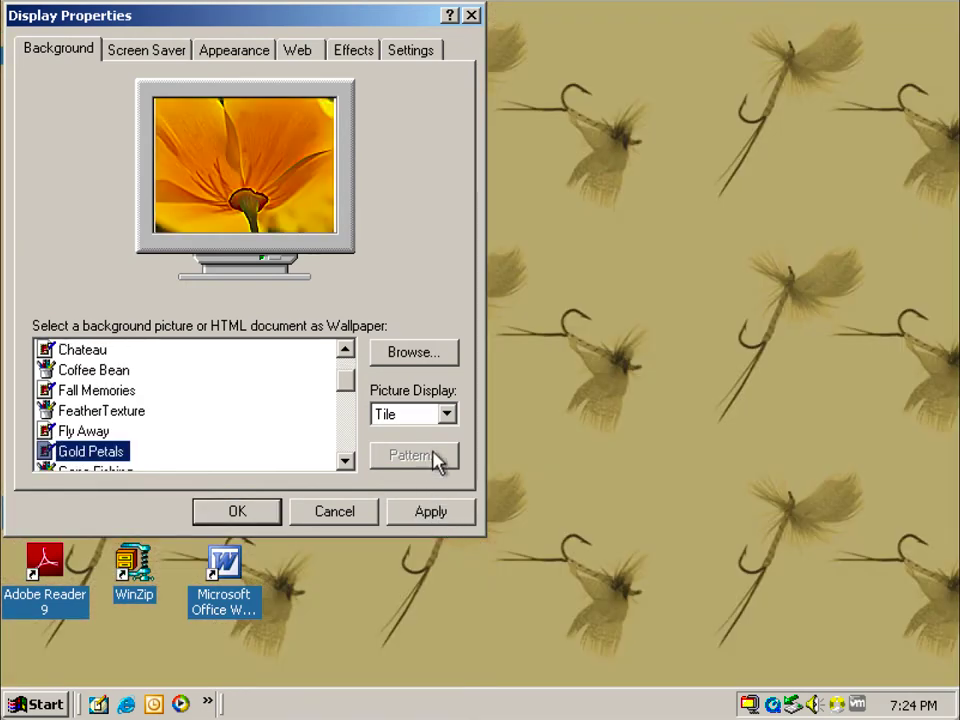
click(446, 413)
click(430, 466)
click(432, 513)
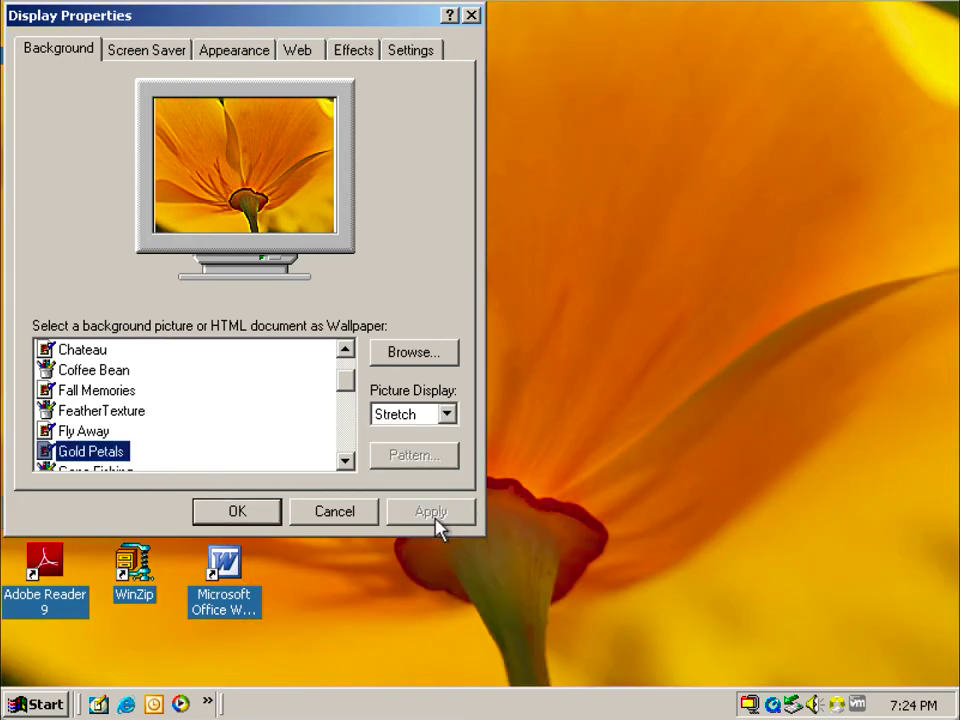
- Apply the Gone Fishing wallpaper with its picture display set to Tile, followed by the tiled Greenstone wallpaper
key(Down)
click(446, 413)
click(427, 451)
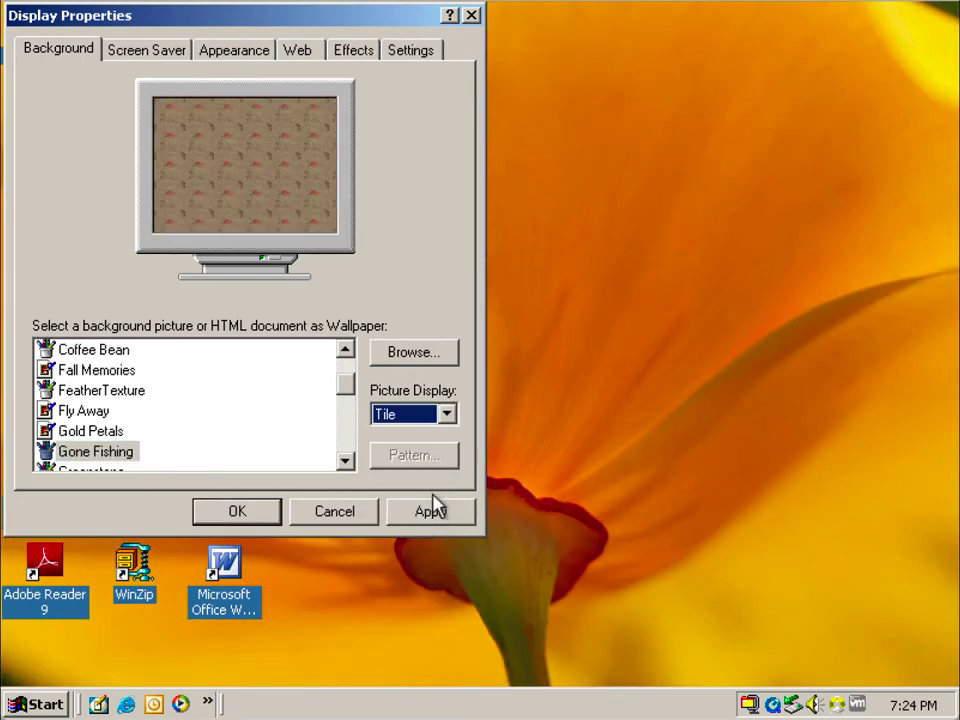
click(432, 512)
key(Down)
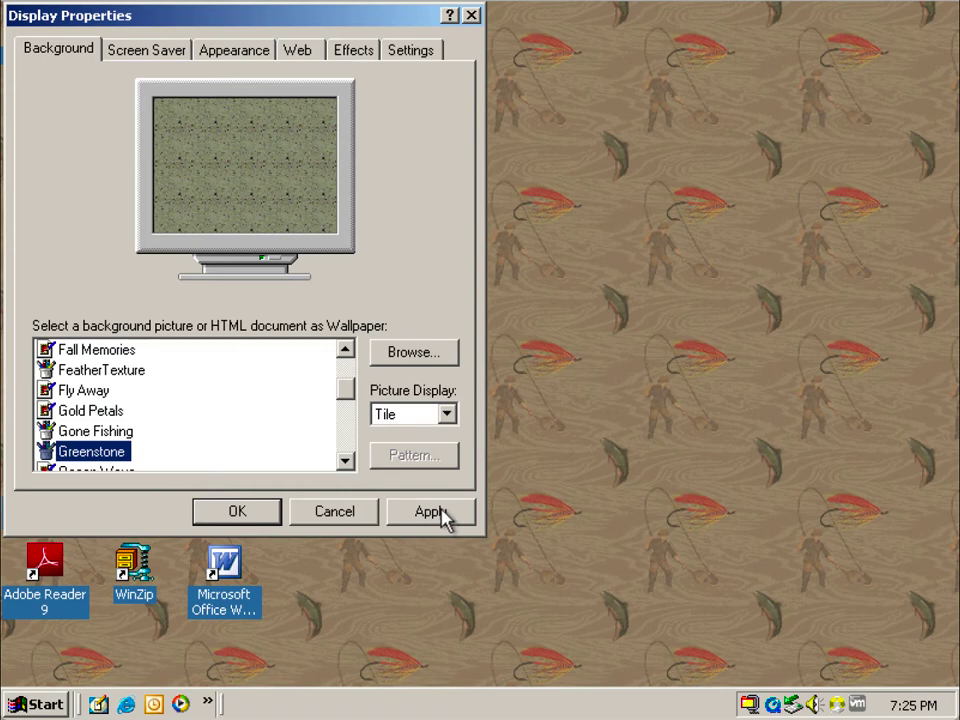
click(432, 512)
- Apply the Ocean Wave wallpaper with its picture display set to Stretch, followed by the stretched Paradise wallpaper
key(Down)
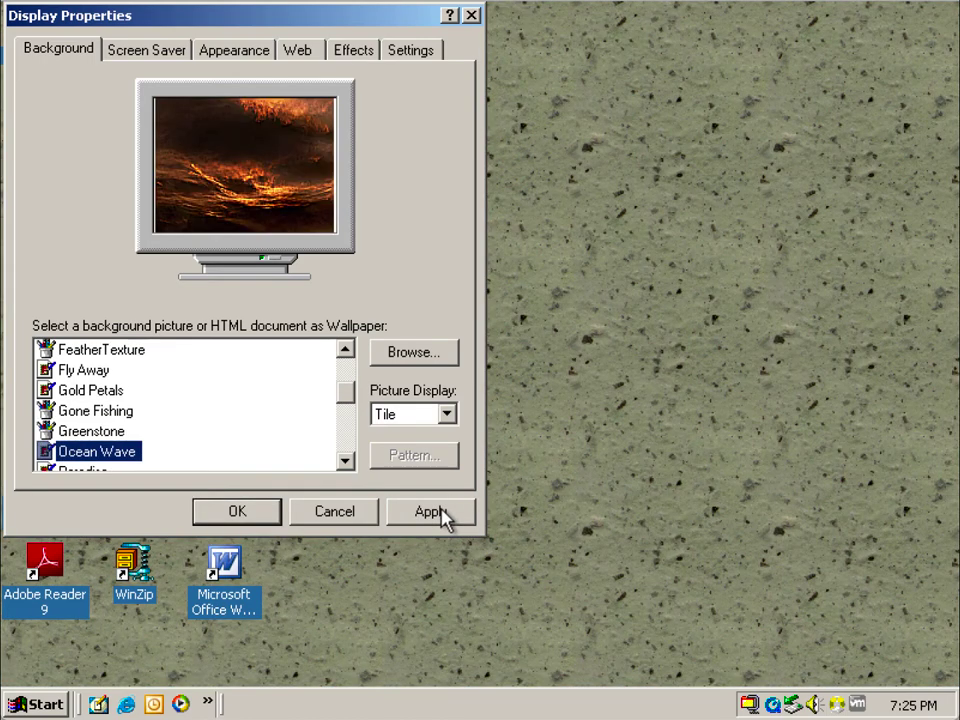
click(447, 414)
click(441, 466)
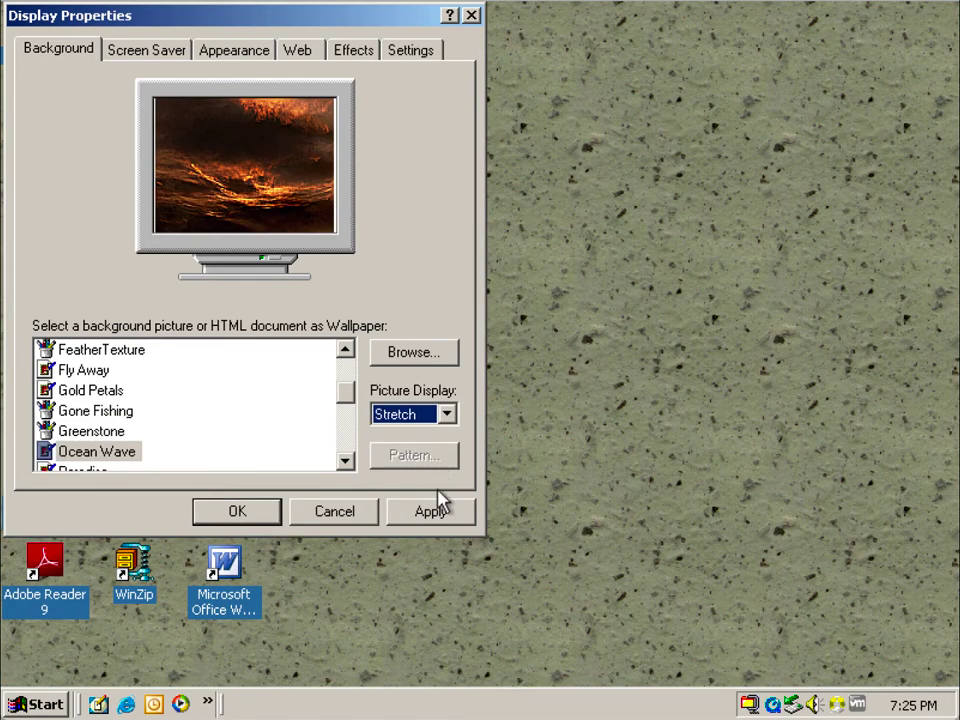
click(444, 520)
click(321, 466)
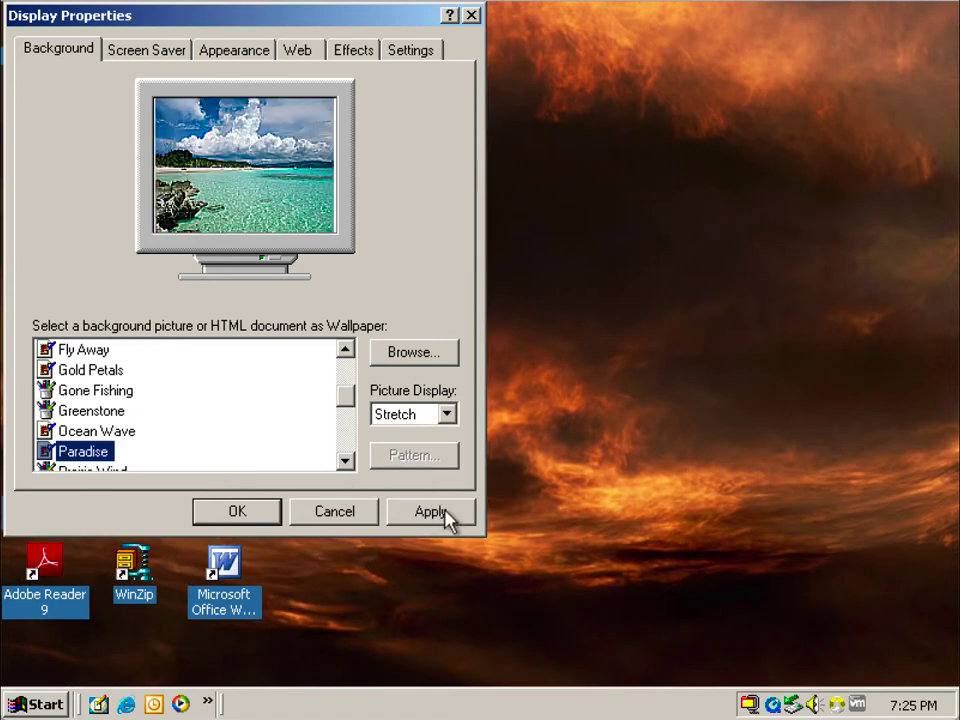
click(448, 521)
- Apply the Prairie Wind wallpaper with its picture display set to Tile, followed by the tiled Purple Sponge wallpaper
key(Down)
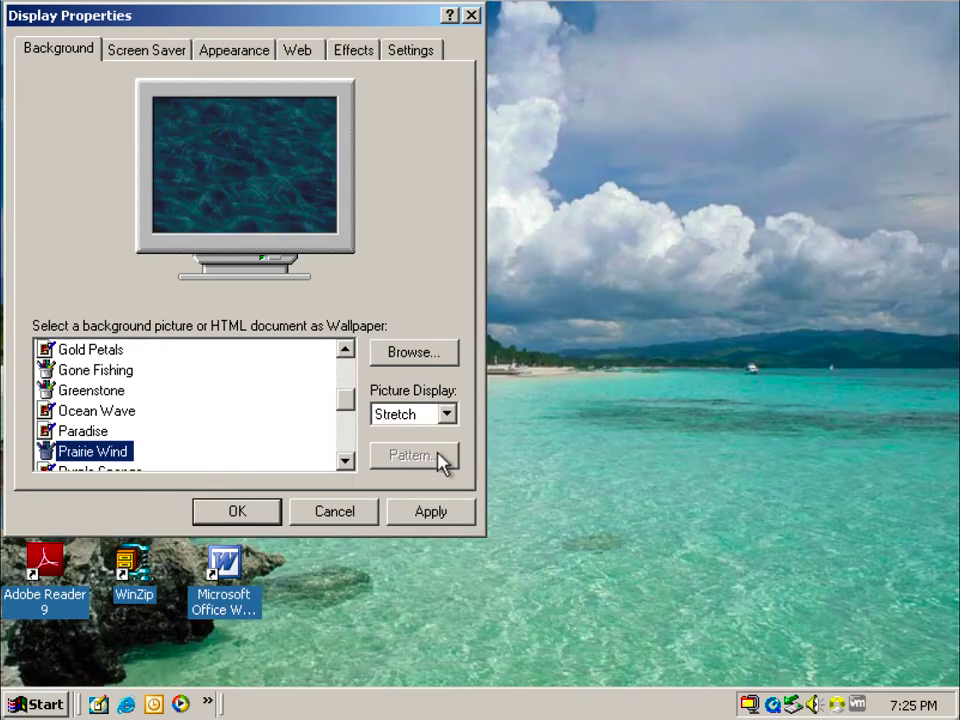
click(437, 417)
click(439, 451)
click(438, 512)
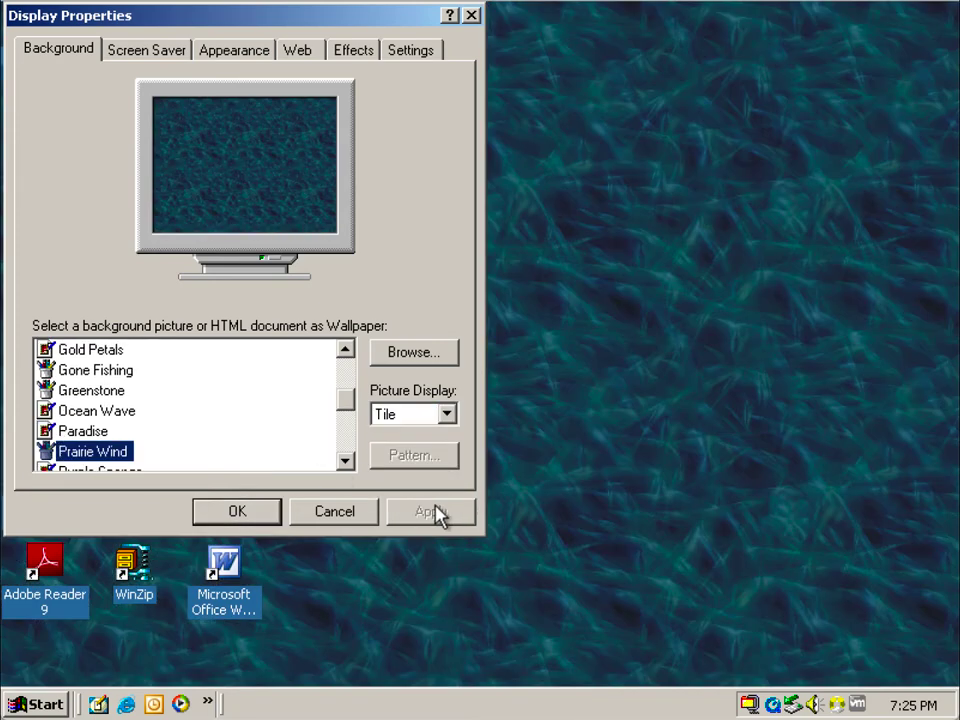
key(Down)
click(439, 513)
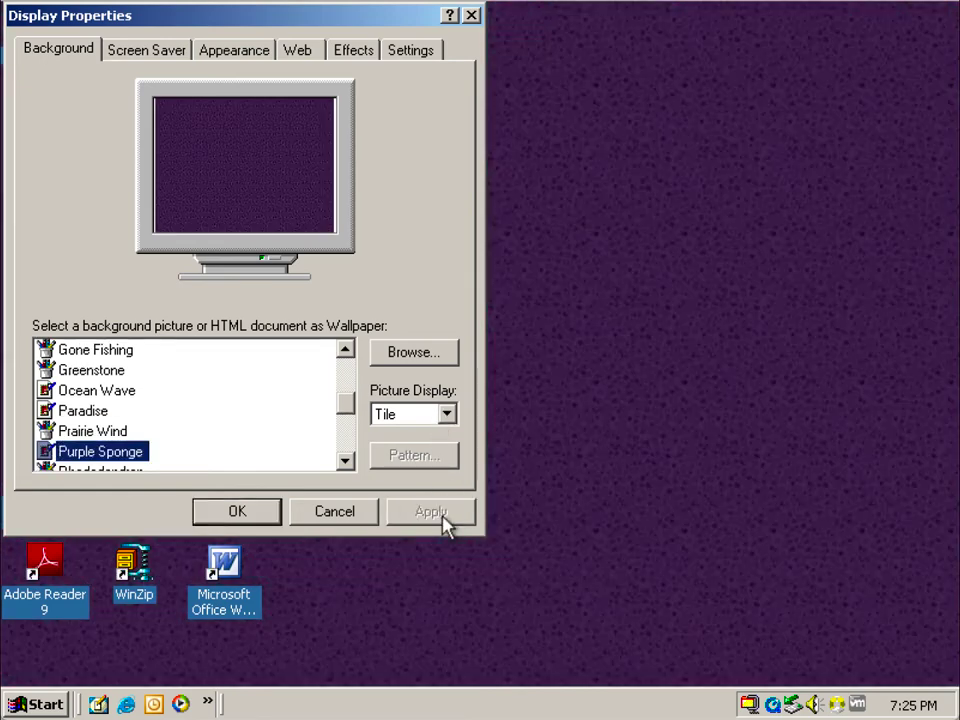
- Apply the tiled Rhododendron wallpaper, followed by the tiled River Sumida wallpaper
key(Down)
click(440, 515)
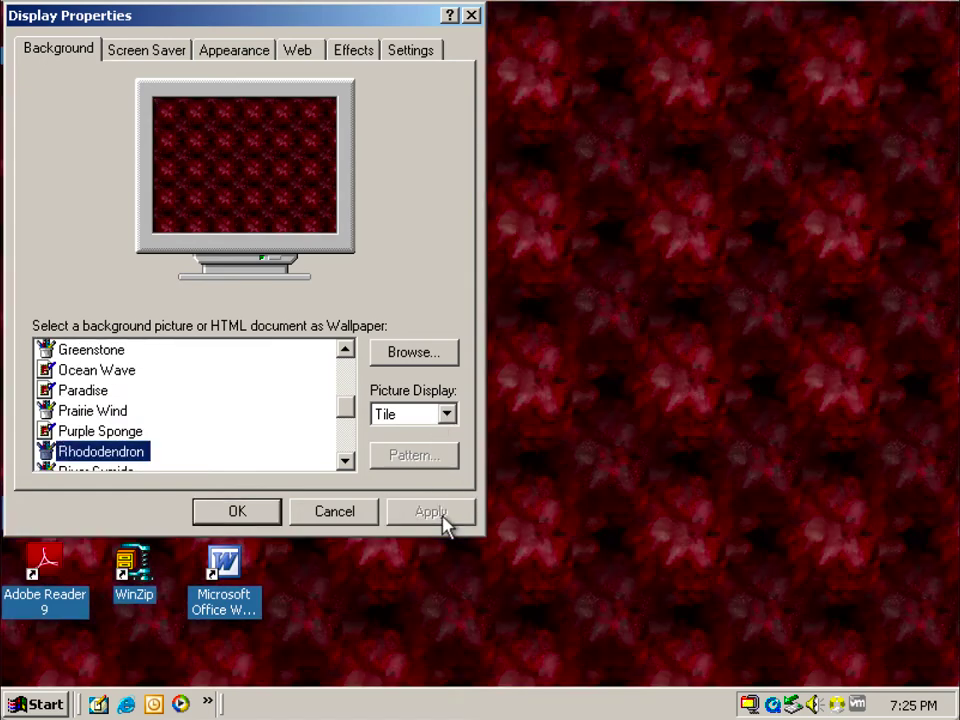
key(Down)
click(441, 515)
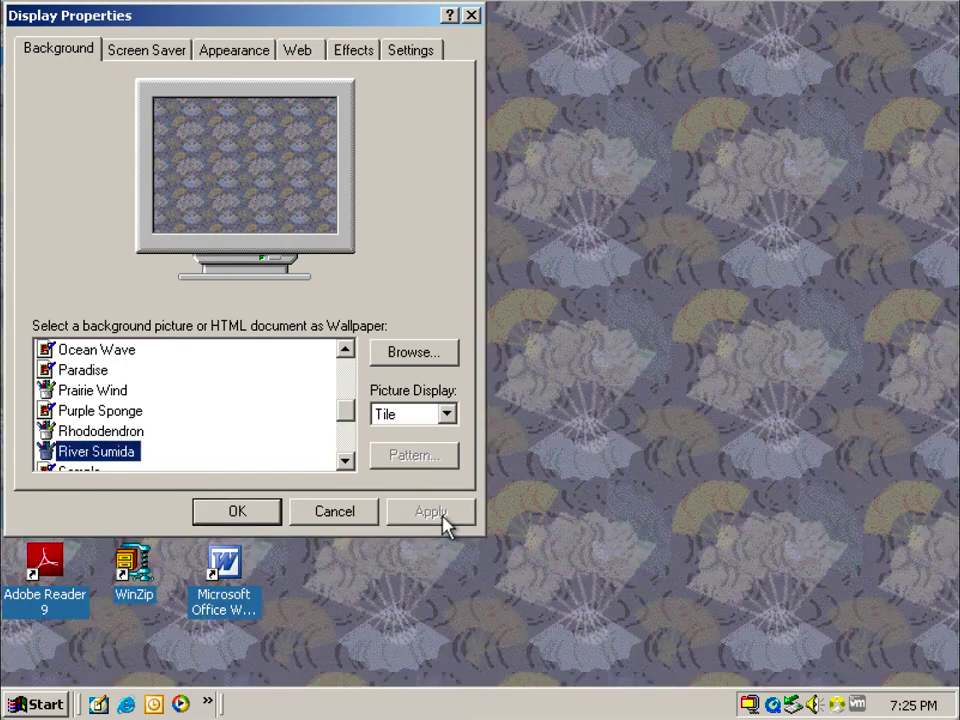
- Apply the Sample wallpaper with its picture display set to Stretch and move Display Properties slightly down the desktop
key(Down)
click(435, 414)
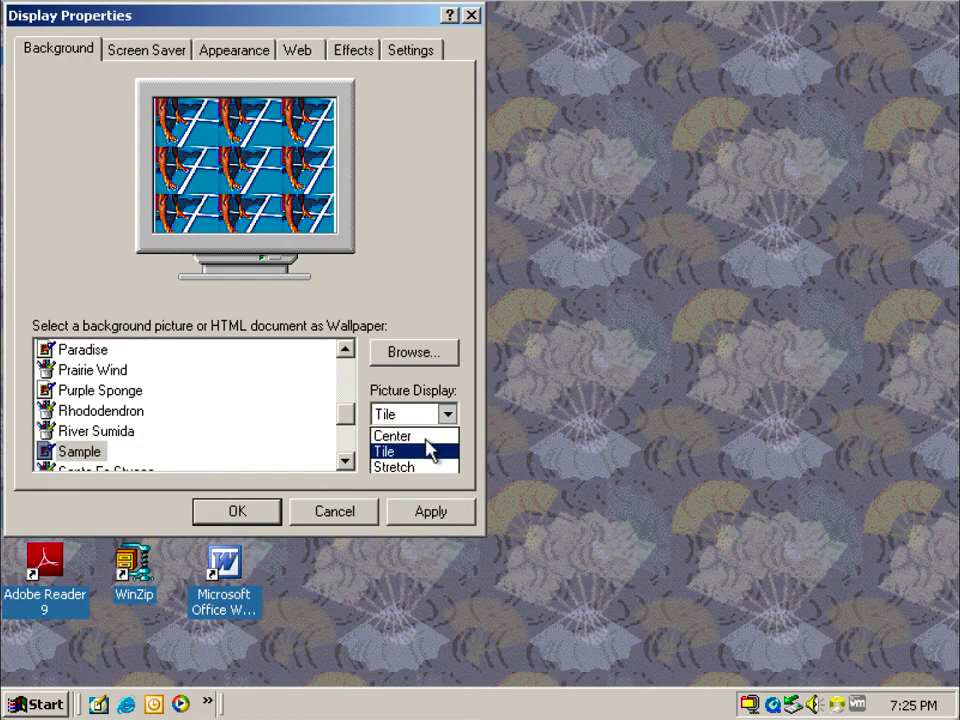
click(426, 466)
click(435, 512)
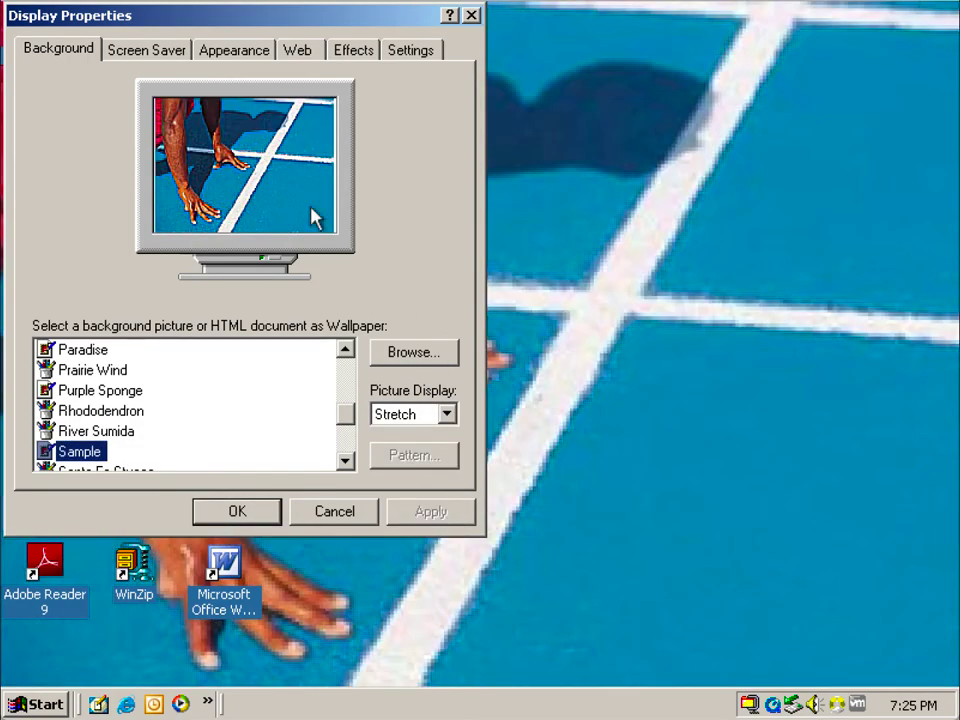
drag(180, 22, 184, 60)
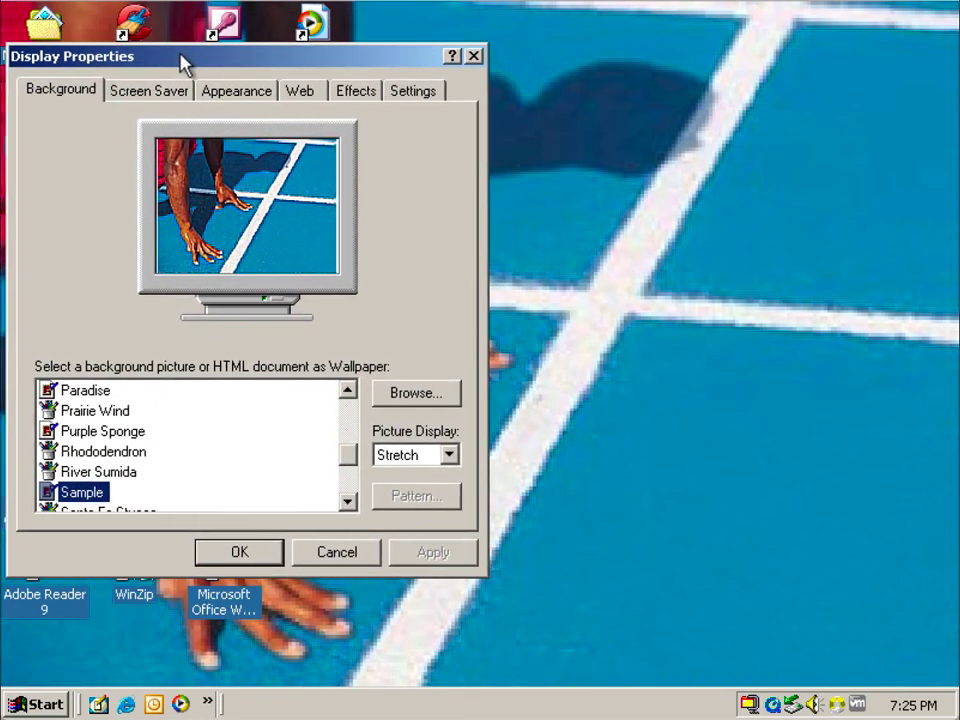
- Apply the Santa Fe Stucco wallpaper with its picture display set to Tile
key(Down)
click(414, 459)
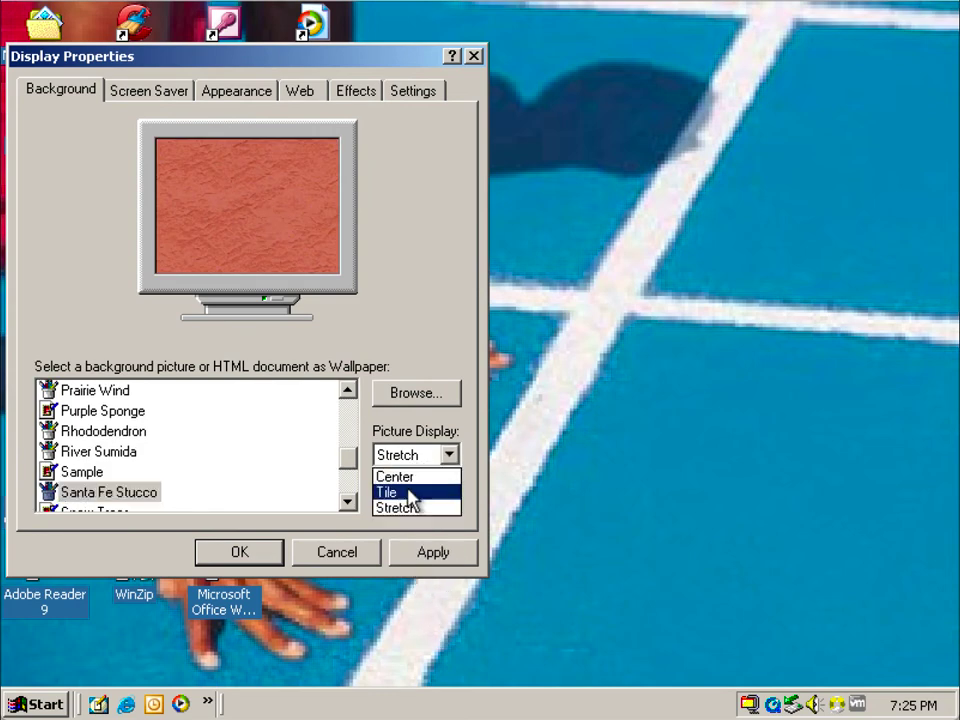
click(414, 491)
click(429, 562)
- Apply the Snow Trees wallpaper tiled, reapply it with Stretch, and shift Display Properties slightly away from the desktop's left edge
key(Down)
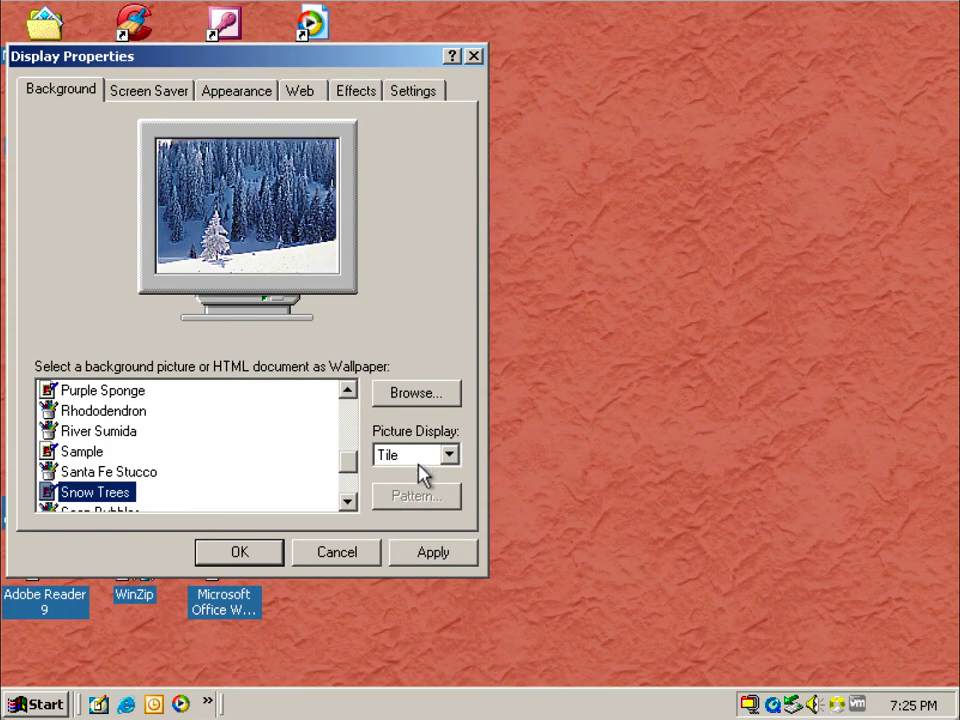
click(433, 555)
click(418, 458)
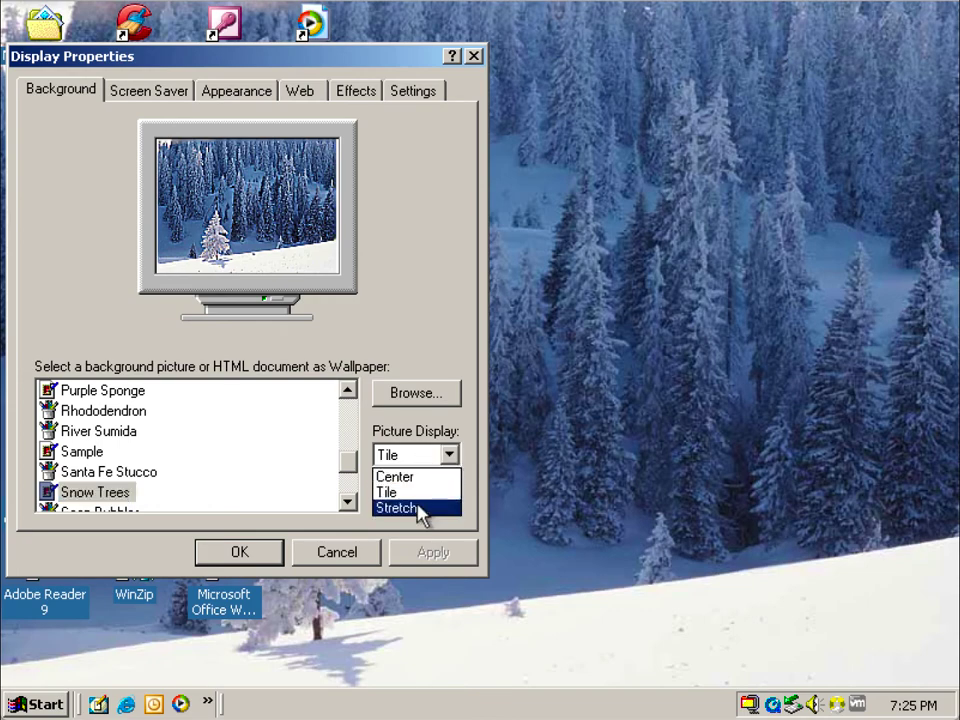
click(418, 508)
click(433, 556)
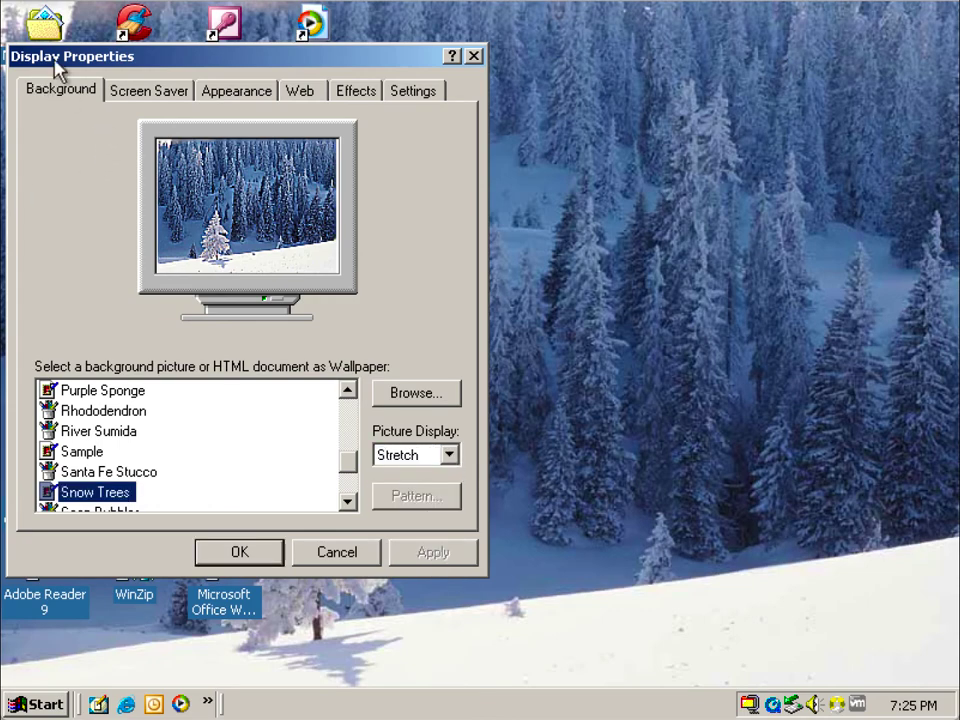
drag(57, 62, 79, 66)
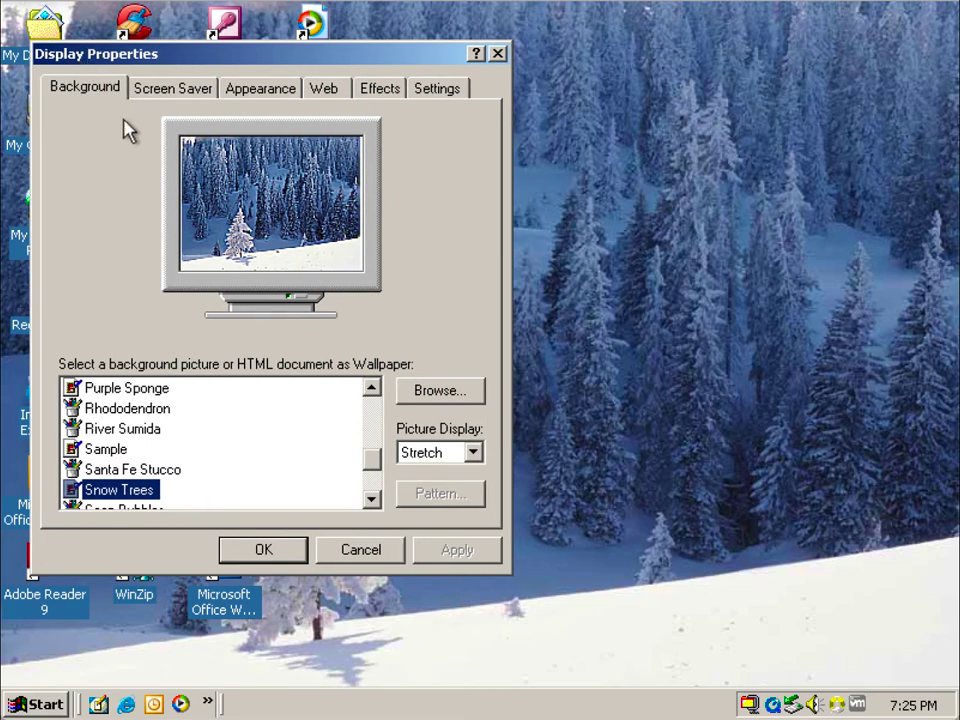
- Apply the Soap Bubbles wallpaper with its picture display set to Tile
click(358, 503)
click(474, 453)
click(457, 489)
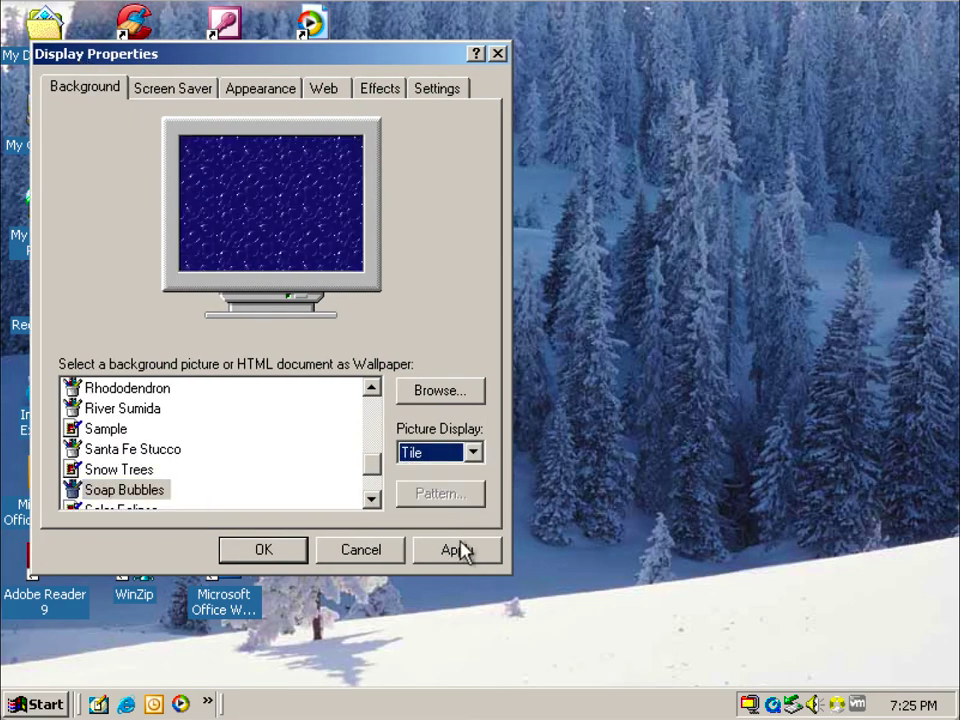
click(458, 550)
- Apply the Solar Eclipse wallpaper with its picture display set to Stretch and move Display Properties slightly down and left
key(Down)
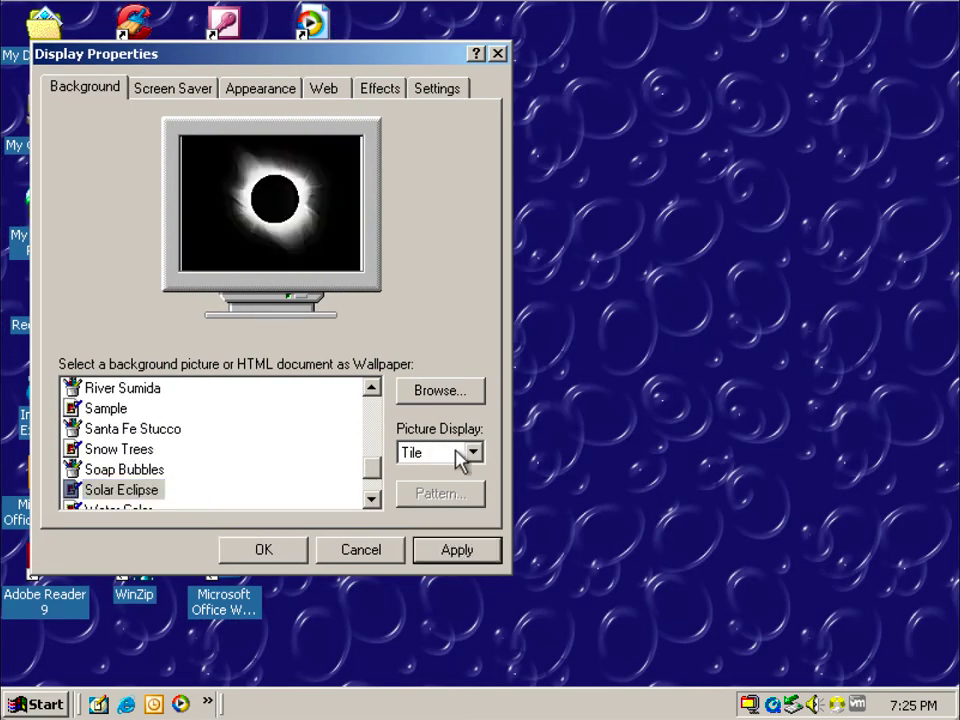
click(458, 453)
click(460, 505)
click(466, 548)
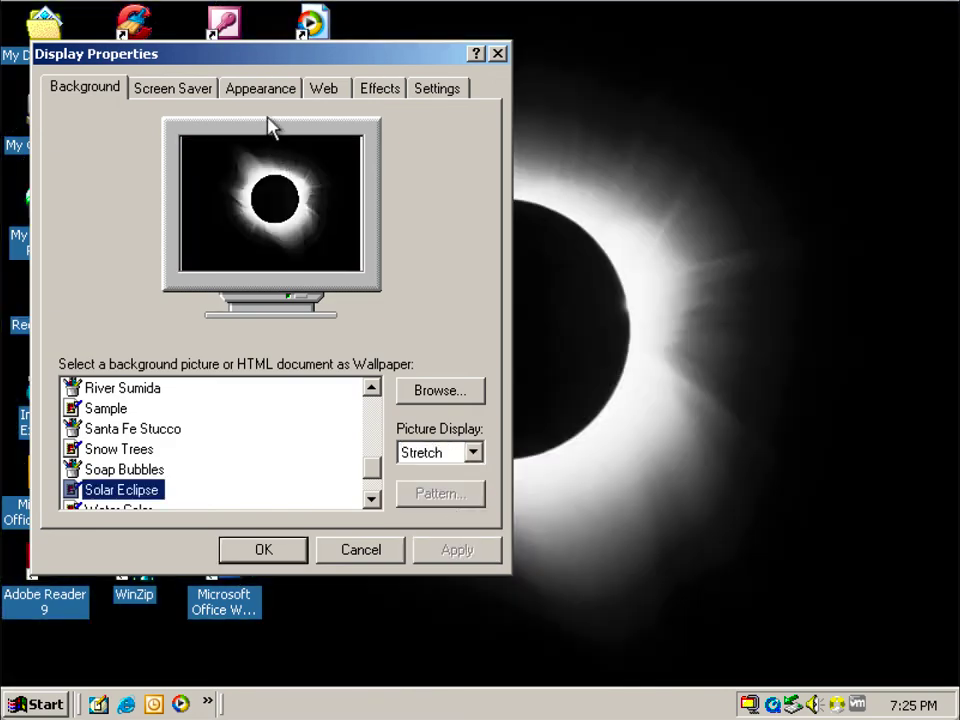
drag(212, 65, 190, 92)
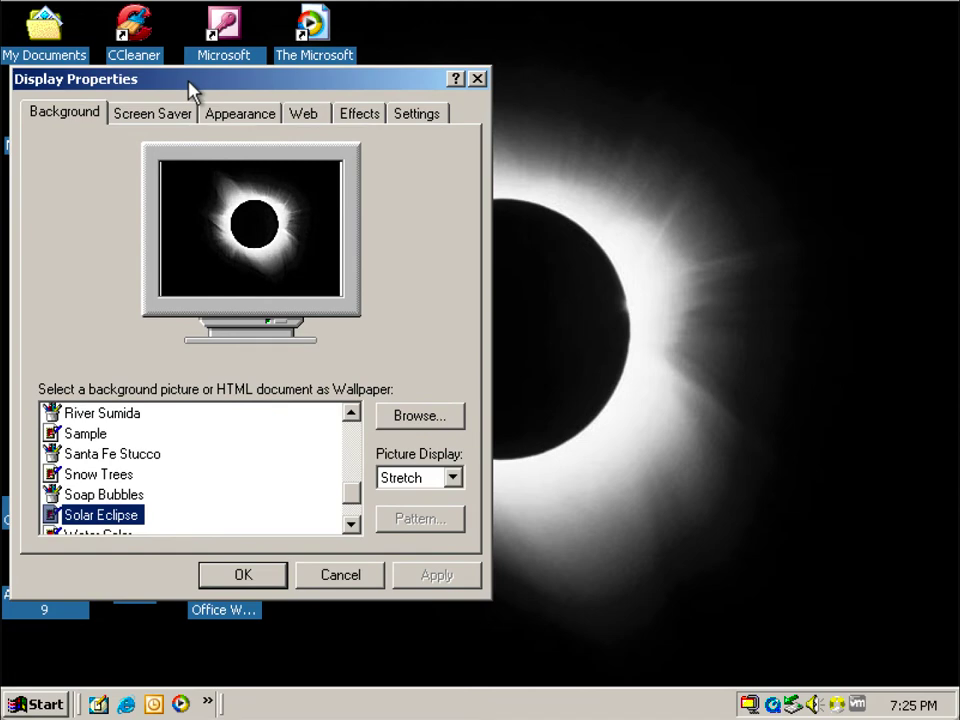
- Apply the Water Color wallpaper stretched and reapply it with its picture display set to Tile
key(Down)
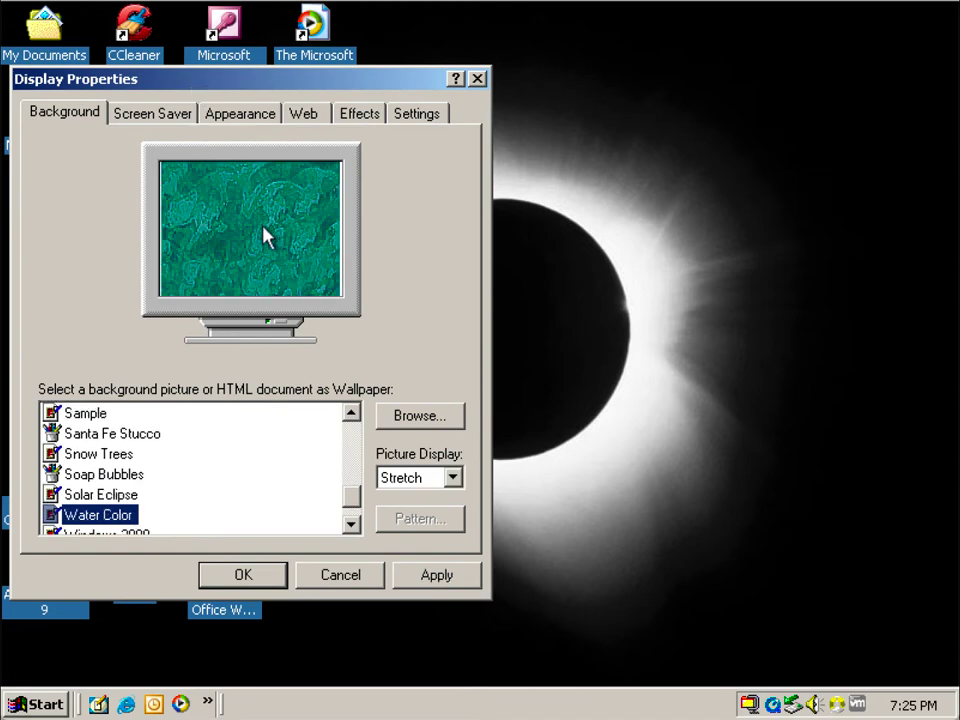
click(430, 578)
click(424, 480)
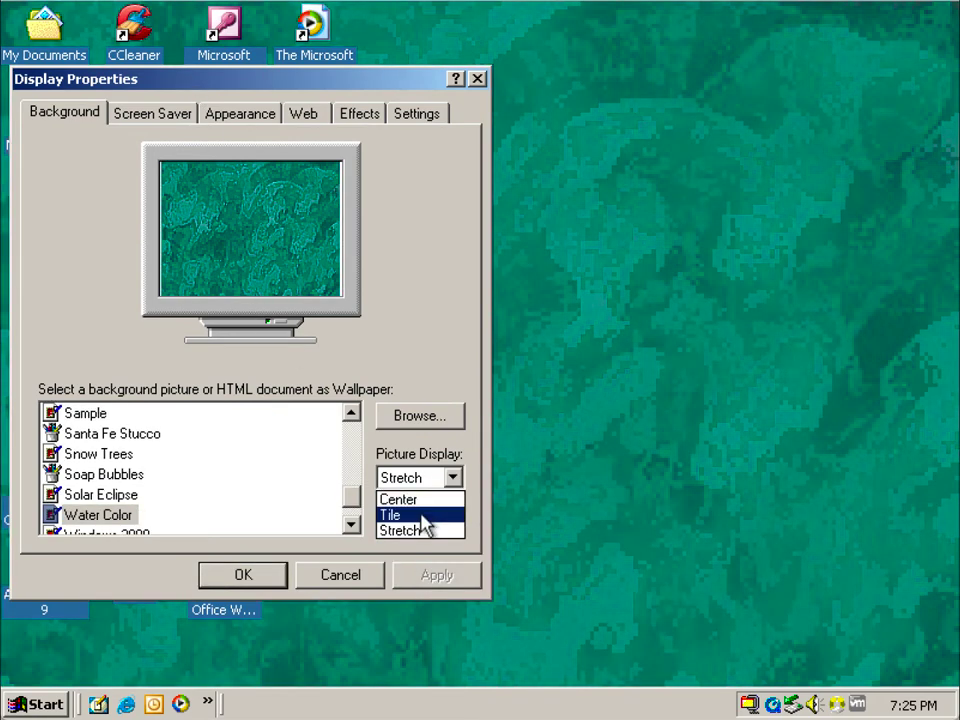
click(410, 514)
click(435, 572)
- Apply the Windows 2000 wallpaper with its picture display set to Stretch
key(Down)
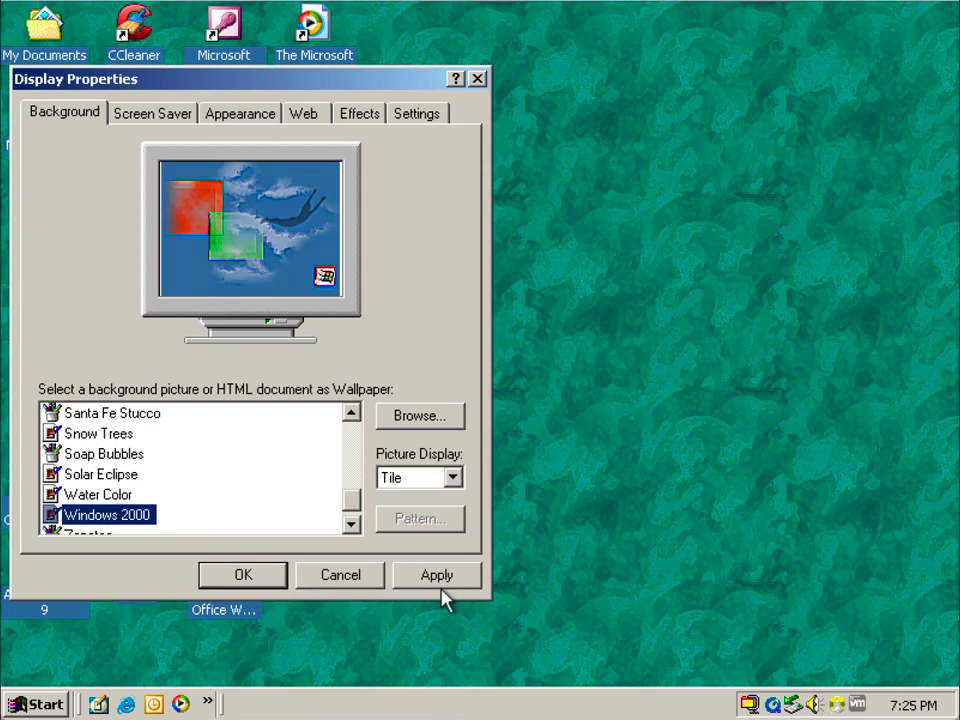
click(430, 490)
click(432, 532)
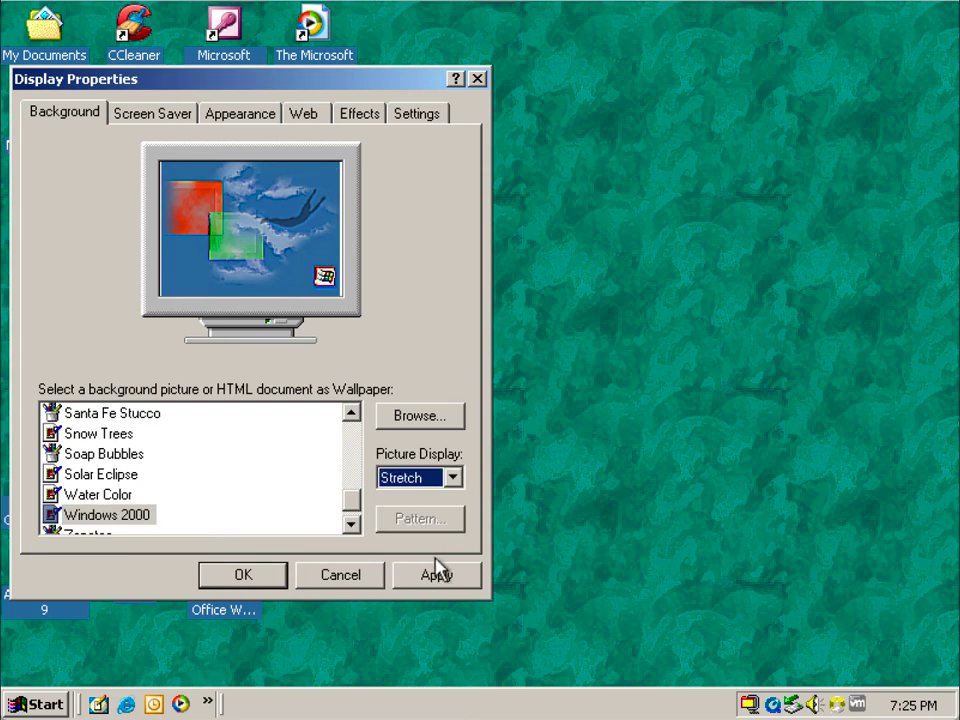
click(438, 577)
- Apply the Zapotec wallpaper with its picture display set to Tile
key(Down)
click(446, 480)
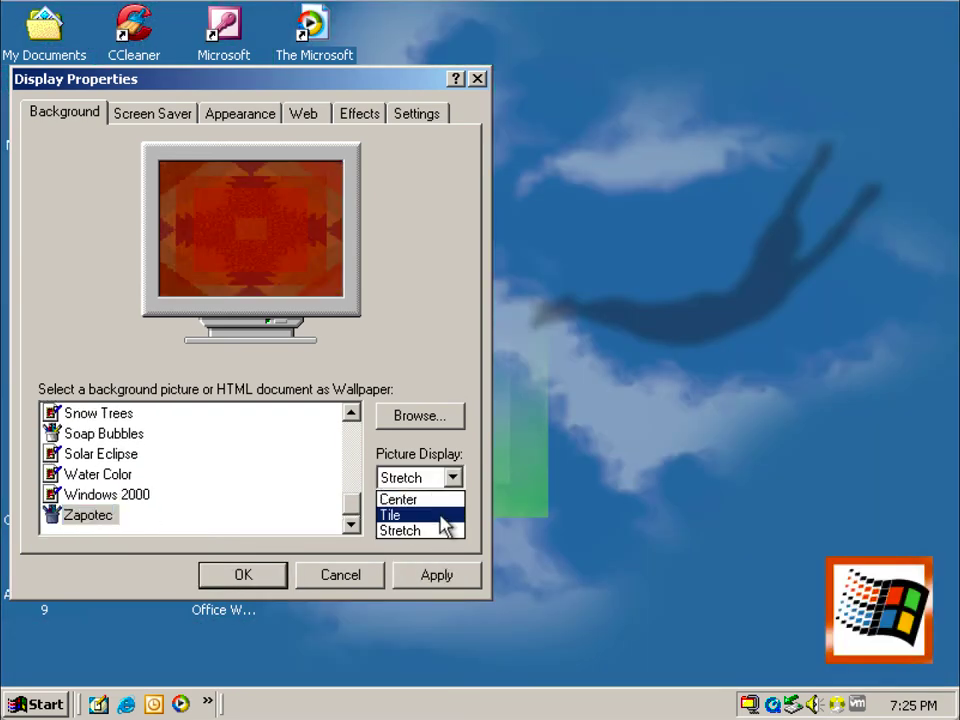
click(440, 514)
click(440, 575)
- Preview Zapotec with Stretch, remove the wallpaper by choosing (None), and accept the change to close Display Properties
click(420, 489)
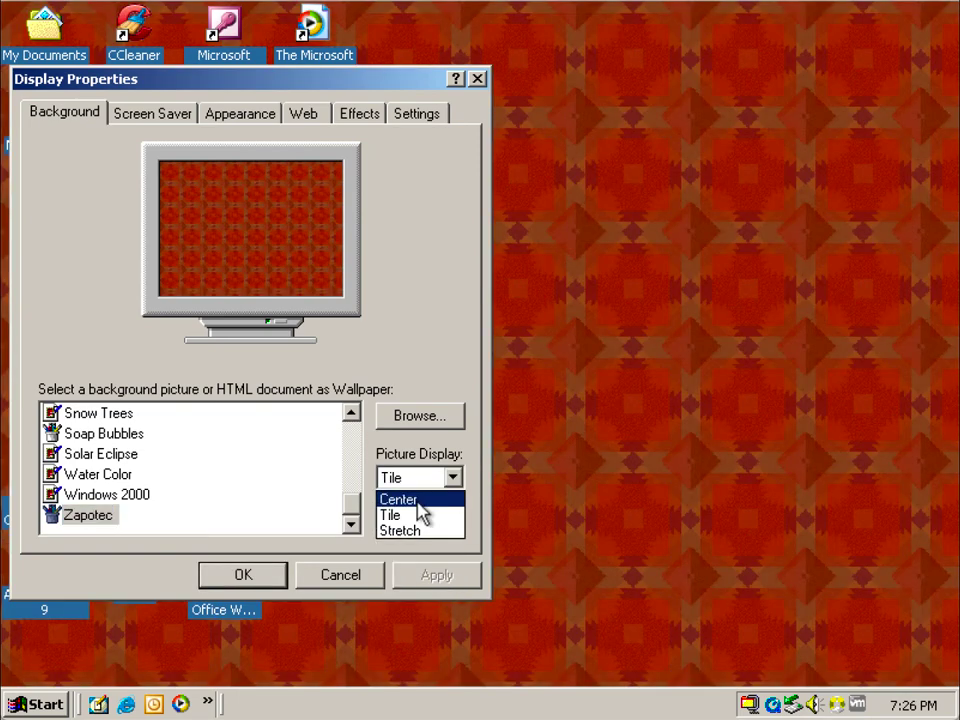
click(420, 531)
drag(355, 505, 281, 407)
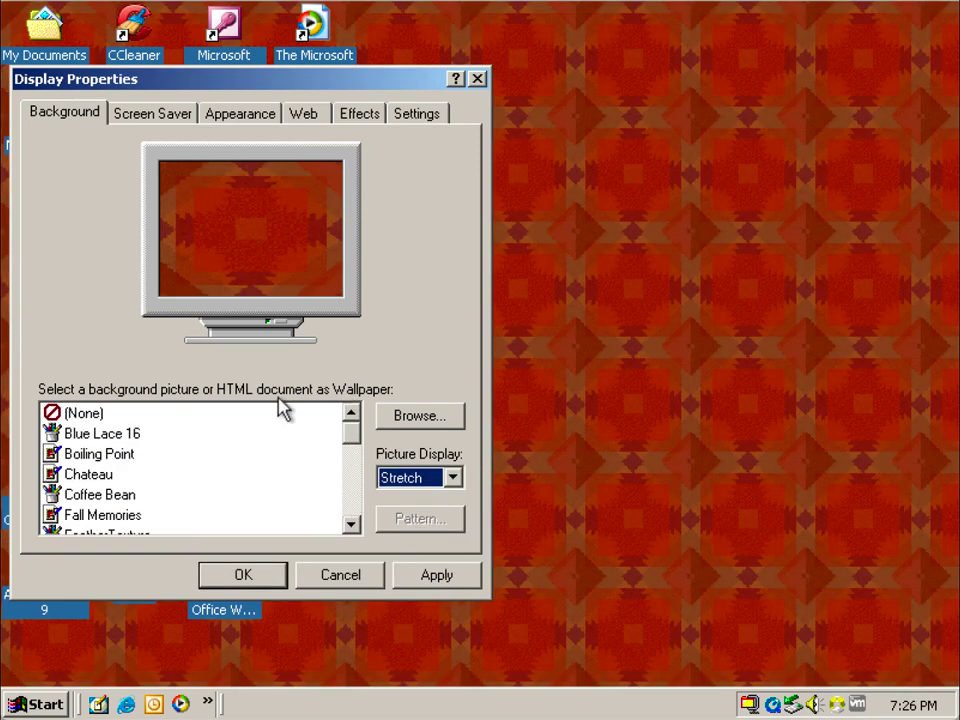
click(82, 413)
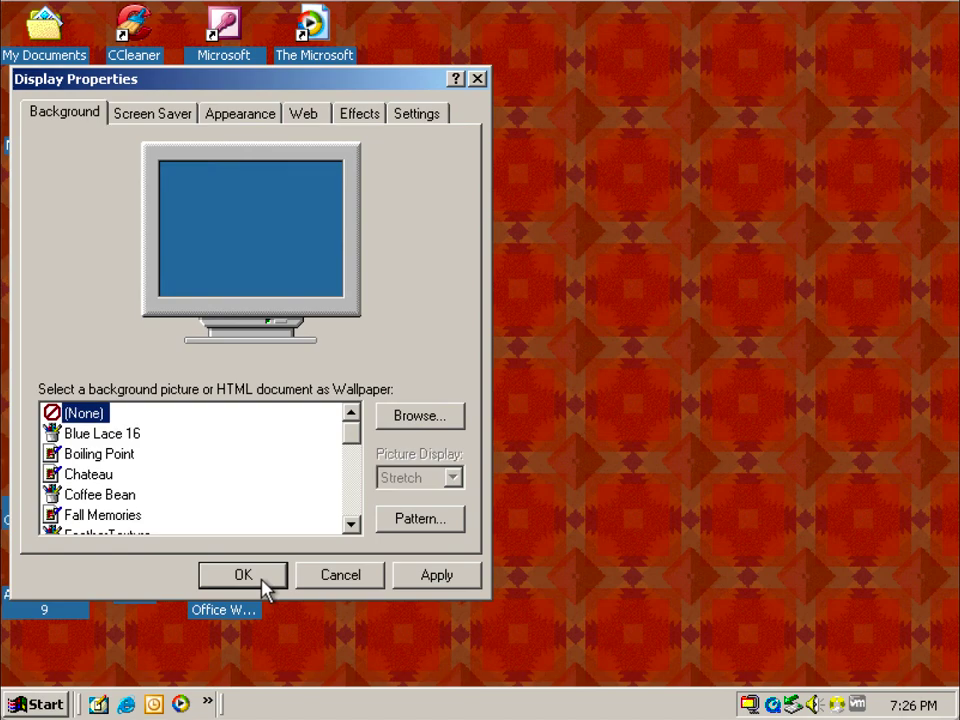
click(243, 575)
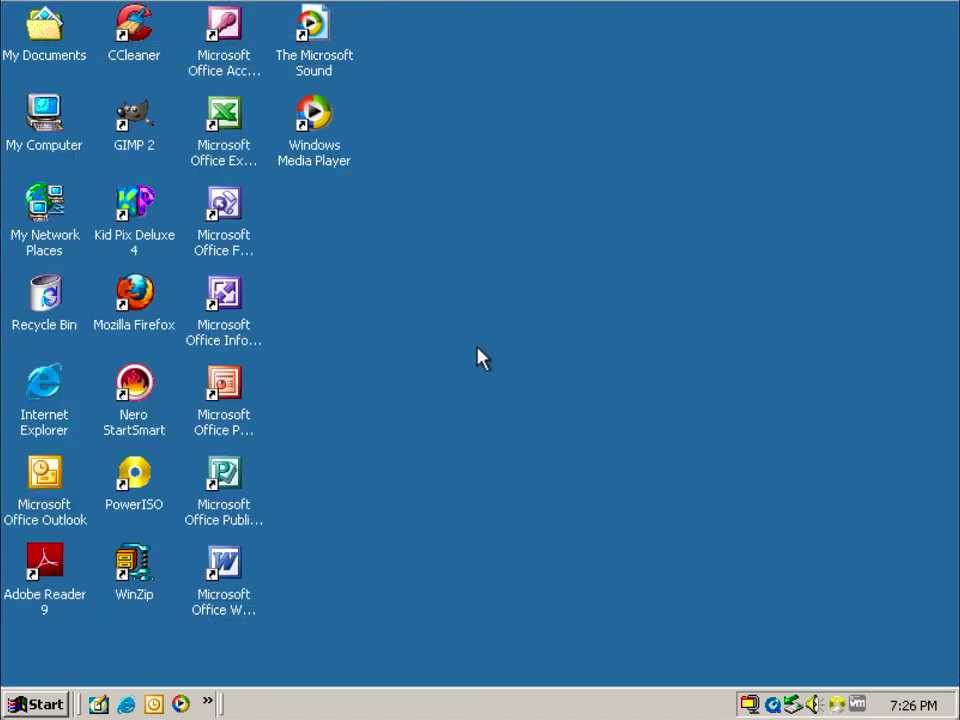